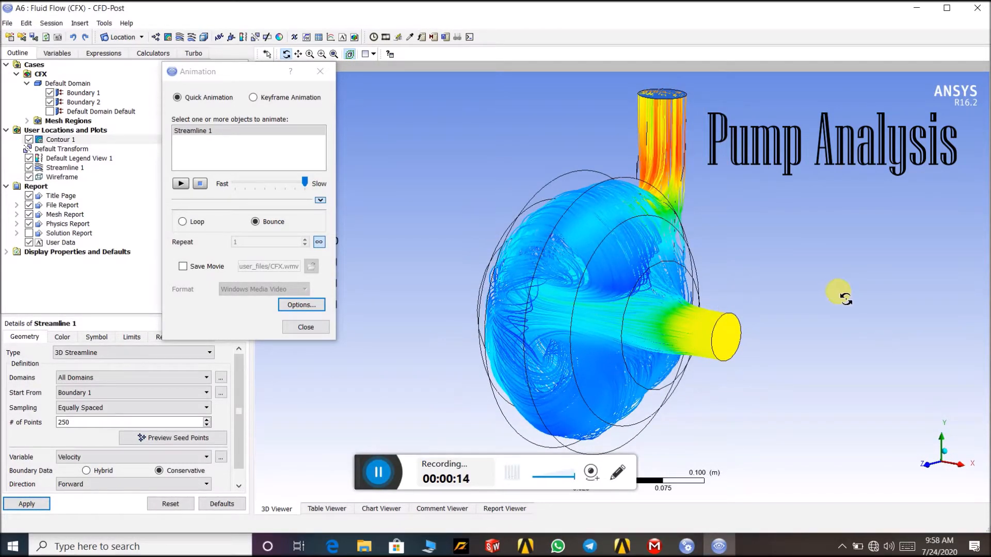
Step: Play the Streamline 1 quick animation, examine the flow through the pump from several angles, and stop the animation
{"action": "left_click_drag", "start_coordinate": [799, 212], "coordinate": [763, 217]}
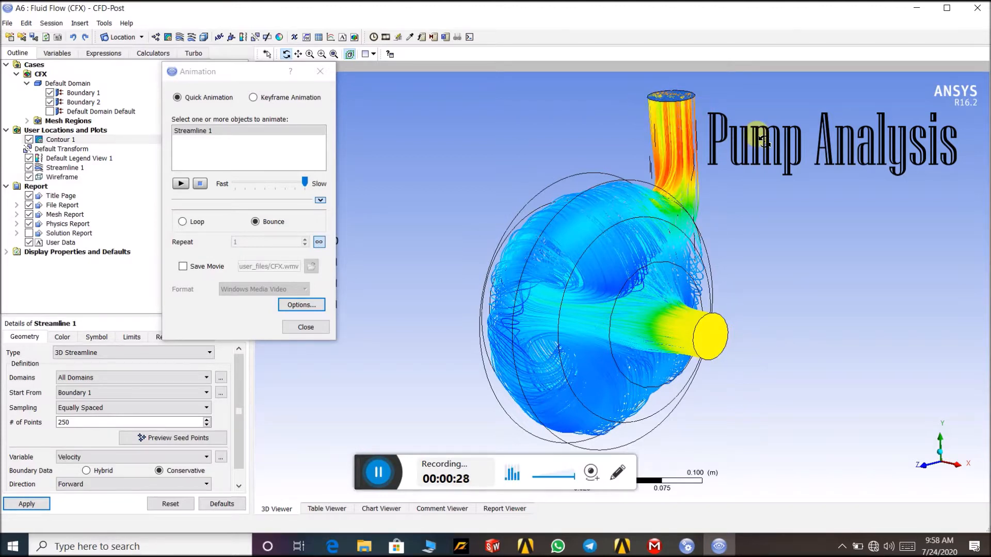
{"action": "left_click", "coordinate": [182, 185]}
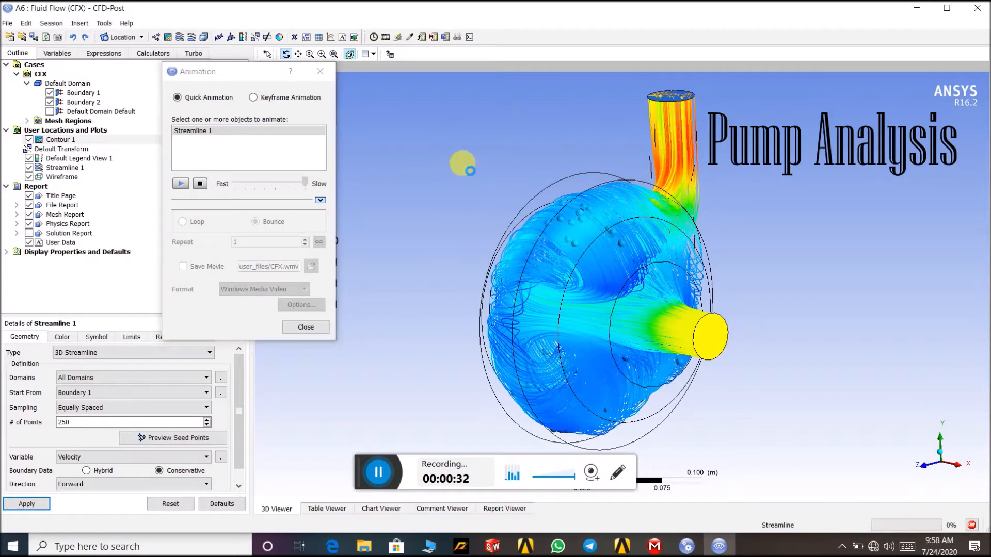
{"action": "mouse_move", "coordinate": [757, 253]}
{"action": "left_mouse_down"}
{"action": "mouse_move", "coordinate": [737, 251]}
{"action": "mouse_move", "coordinate": [757, 261]}
{"action": "mouse_move", "coordinate": [746, 259]}
{"action": "left_mouse_up"}
{"action": "left_click_drag", "start_coordinate": [706, 293], "coordinate": [722, 271]}
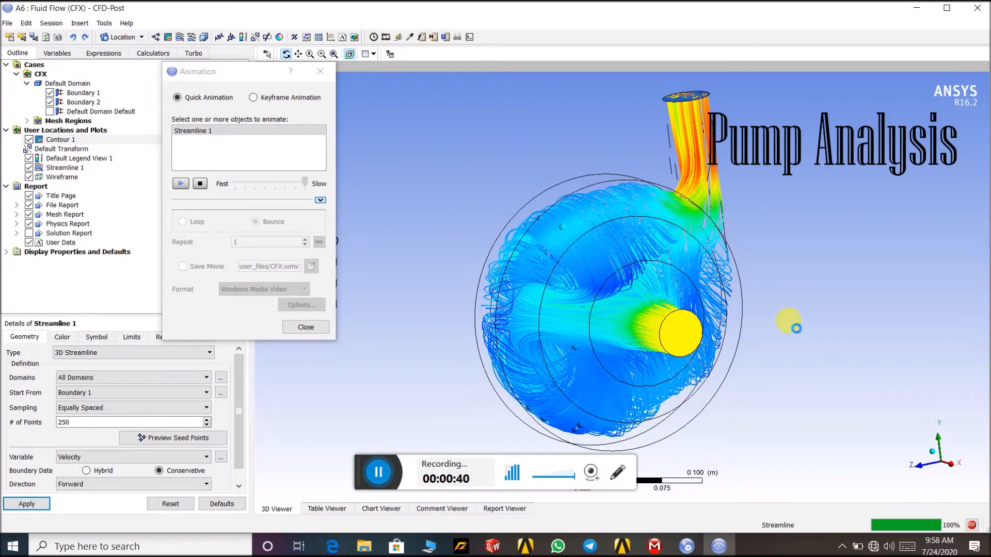
{"action": "left_click_drag", "start_coordinate": [785, 325], "coordinate": [826, 323]}
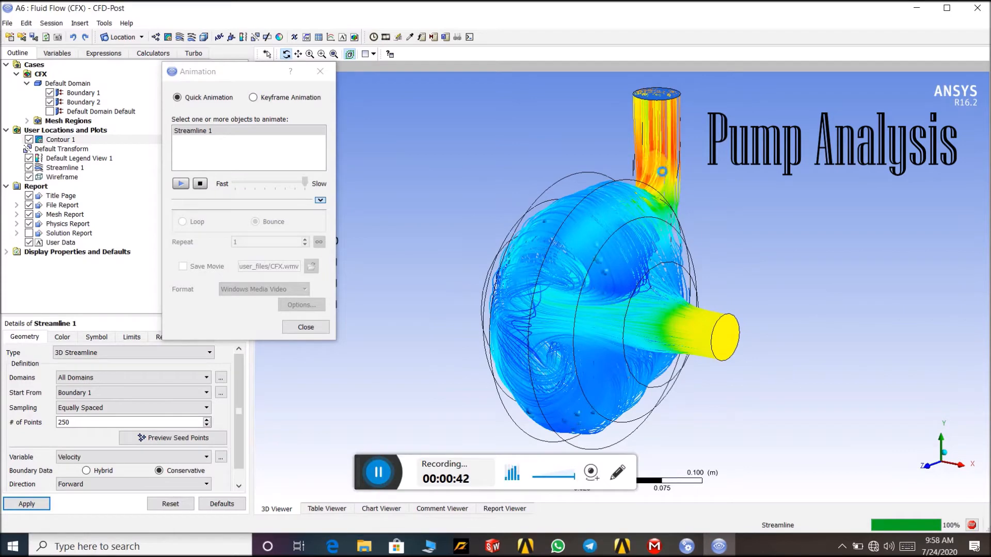
{"action": "left_click_drag", "start_coordinate": [766, 267], "coordinate": [745, 262]}
{"action": "scroll", "coordinate": [634, 293], "scroll_direction": "up", "scroll_amount": 4}
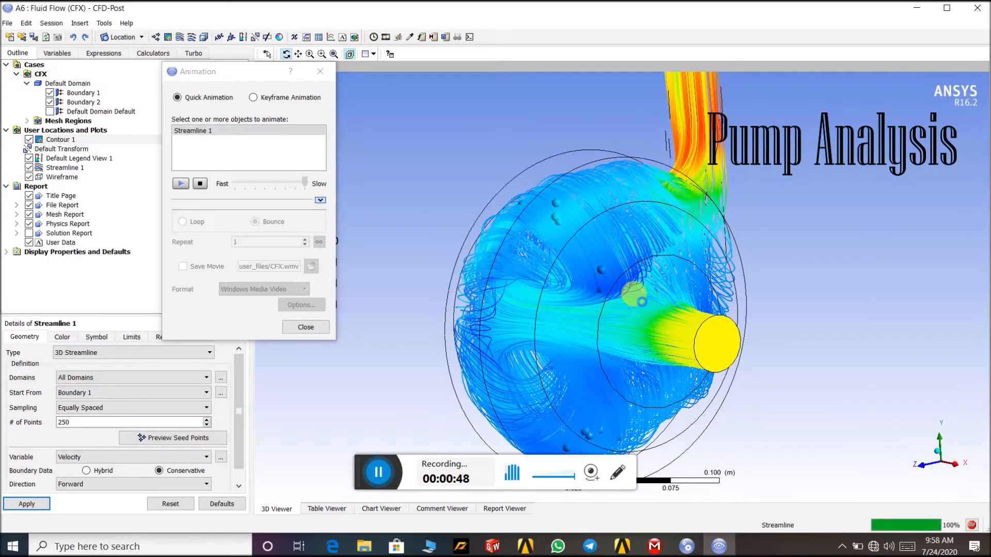
{"action": "scroll", "coordinate": [634, 293], "scroll_direction": "down", "scroll_amount": 3}
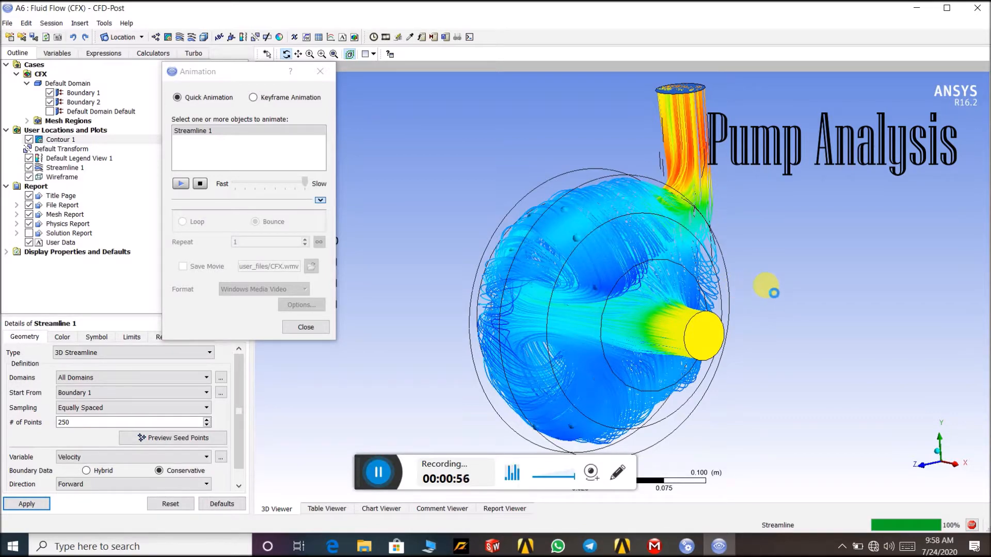
{"action": "left_click_drag", "start_coordinate": [765, 290], "coordinate": [731, 299]}
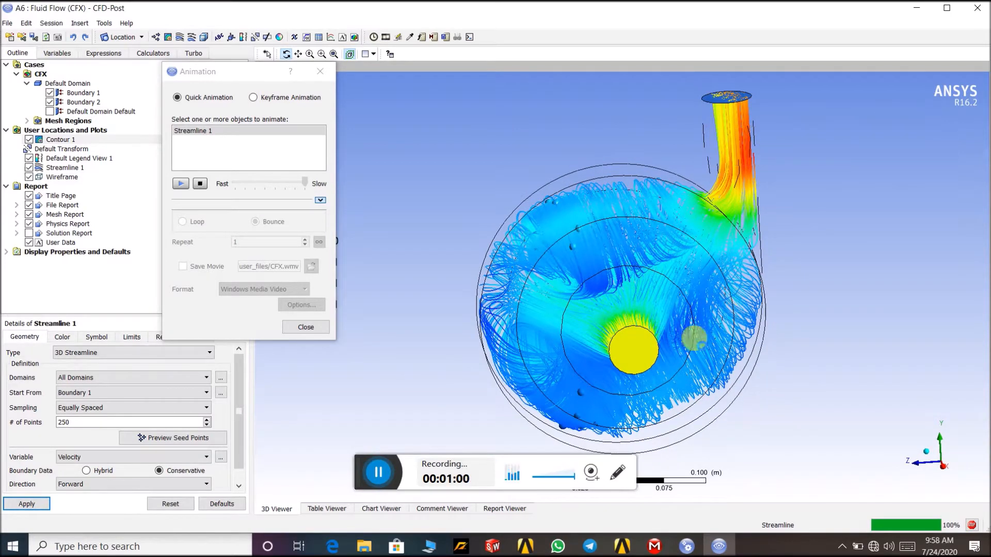
{"action": "left_click_drag", "start_coordinate": [818, 297], "coordinate": [805, 300]}
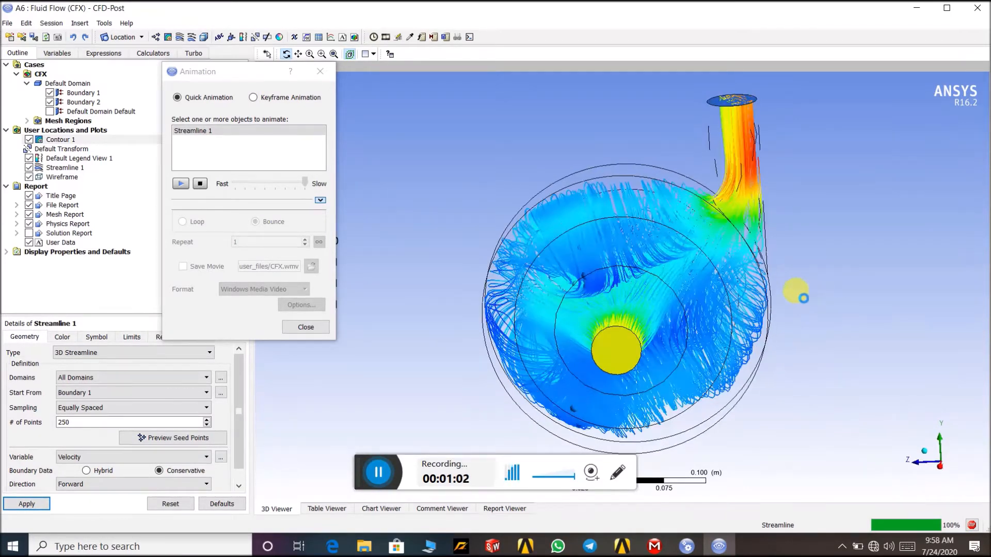
{"action": "left_click_drag", "start_coordinate": [808, 178], "coordinate": [841, 170]}
{"action": "left_click", "coordinate": [200, 184]}
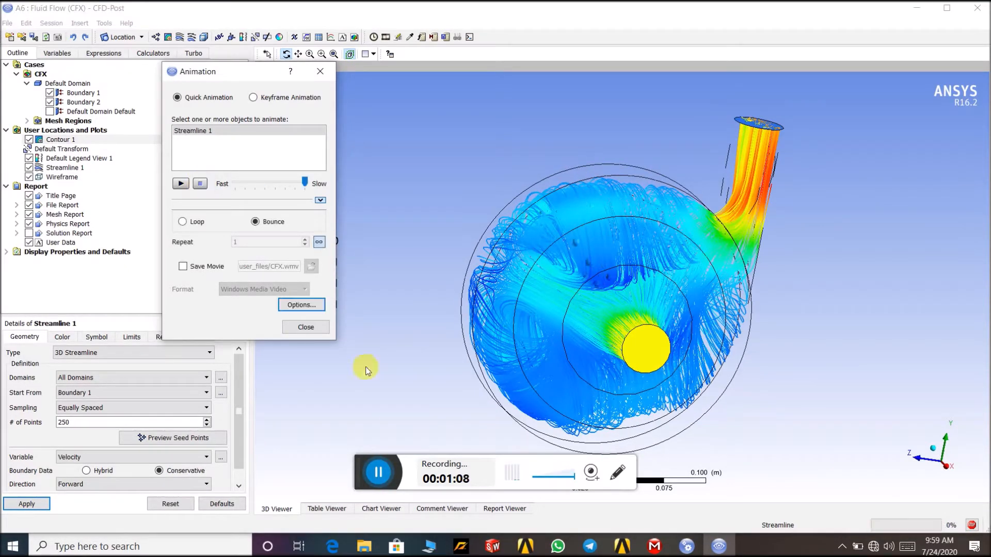
{"action": "left_click", "coordinate": [383, 478]}
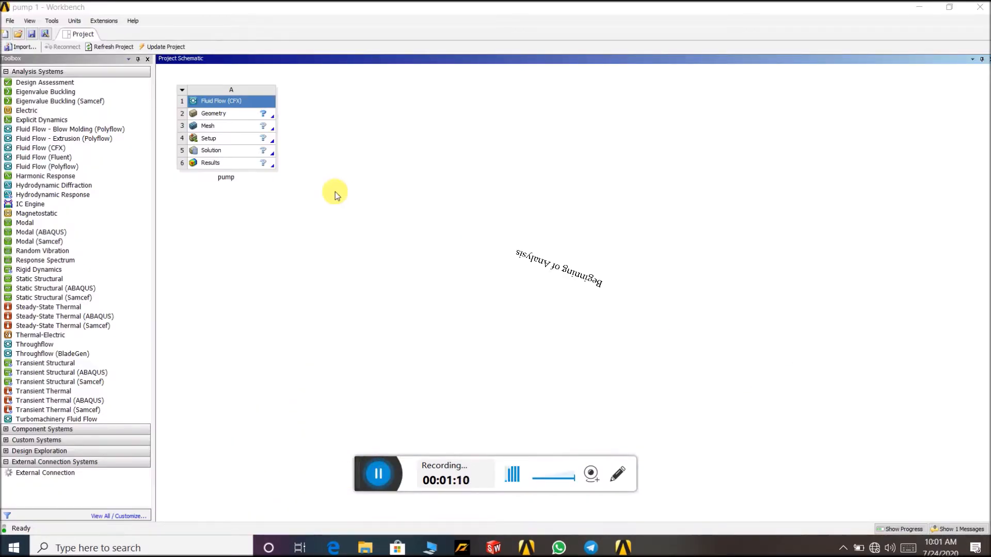
Step: Open the Geometry cell of the pump Fluid Flow (CFX) system in DesignModeler
{"action": "double_click", "coordinate": [255, 113]}
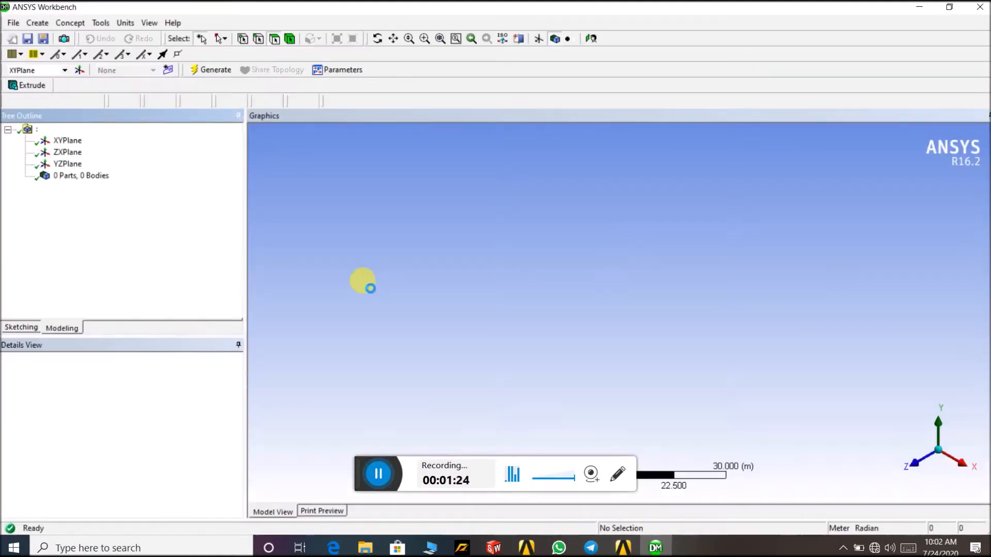
{"action": "left_click", "coordinate": [13, 23]}
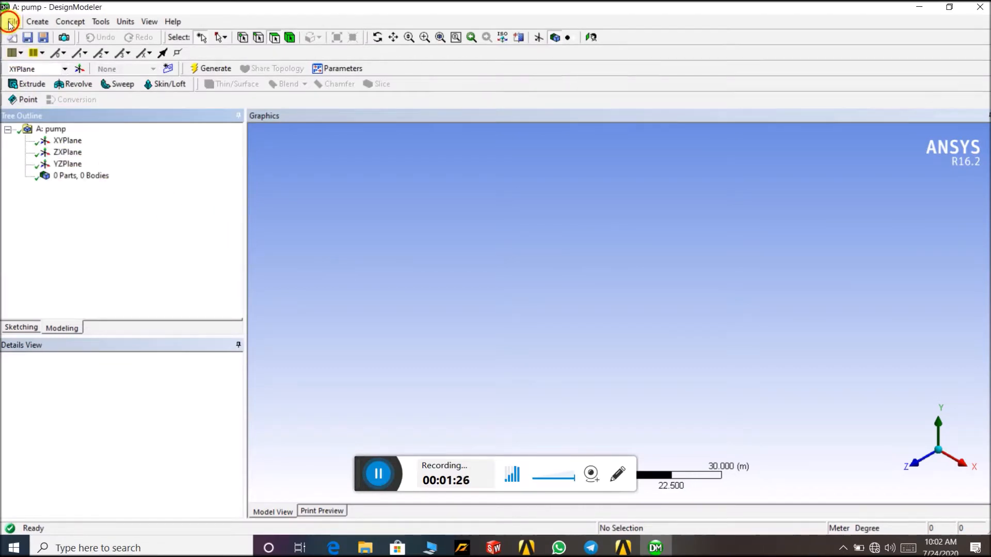
{"action": "left_click", "coordinate": [28, 120]}
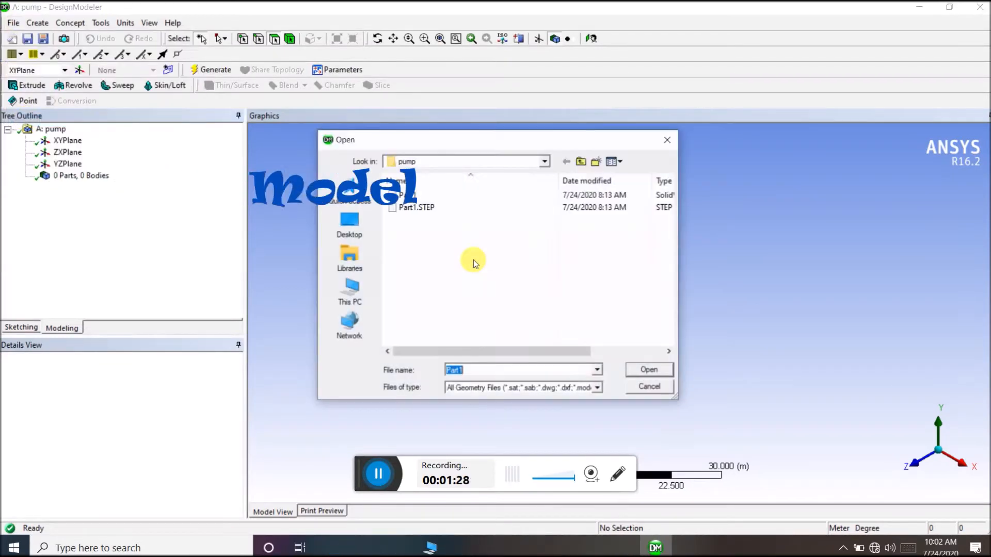
{"action": "left_click", "coordinate": [440, 196]}
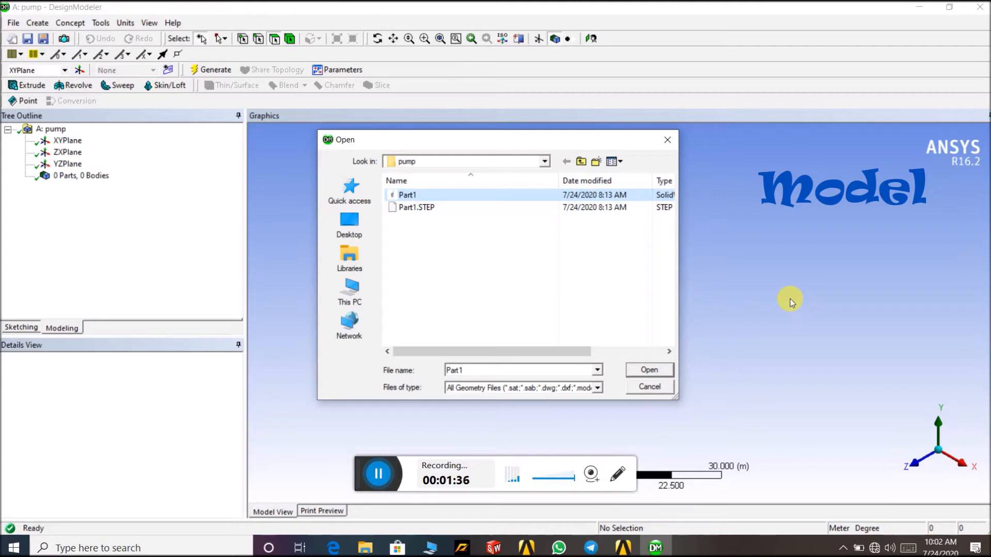
{"action": "left_click", "coordinate": [921, 7]}
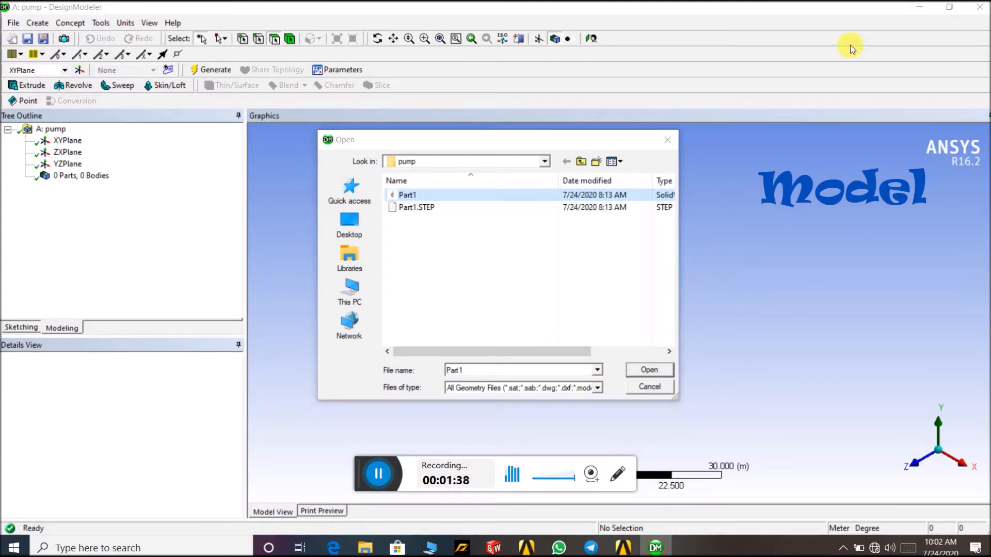
{"action": "left_click", "coordinate": [667, 140]}
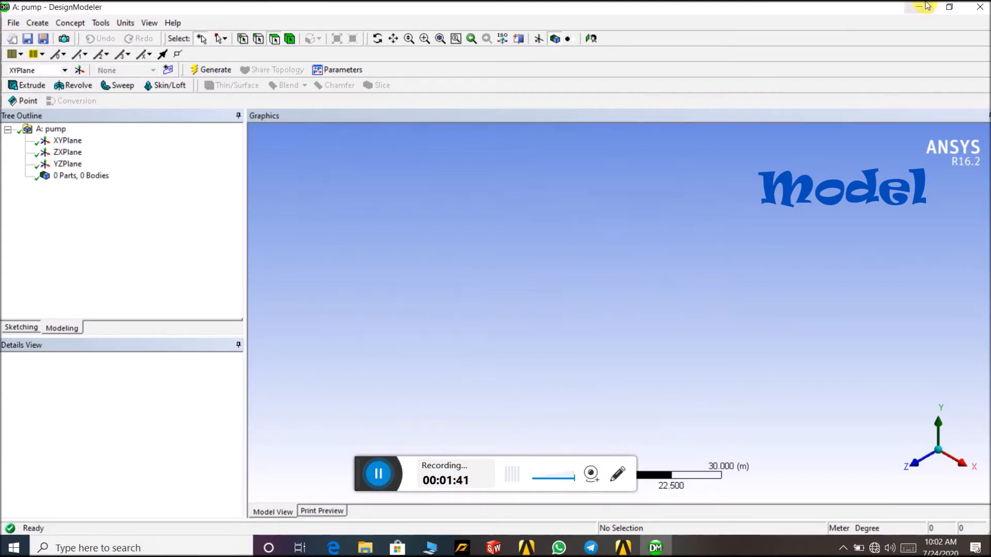
Step: View the reference image 1.png stored on the desktop, close it, and return to DesignModeler
{"action": "left_click", "coordinate": [926, 5]}
{"action": "left_click", "coordinate": [922, 7]}
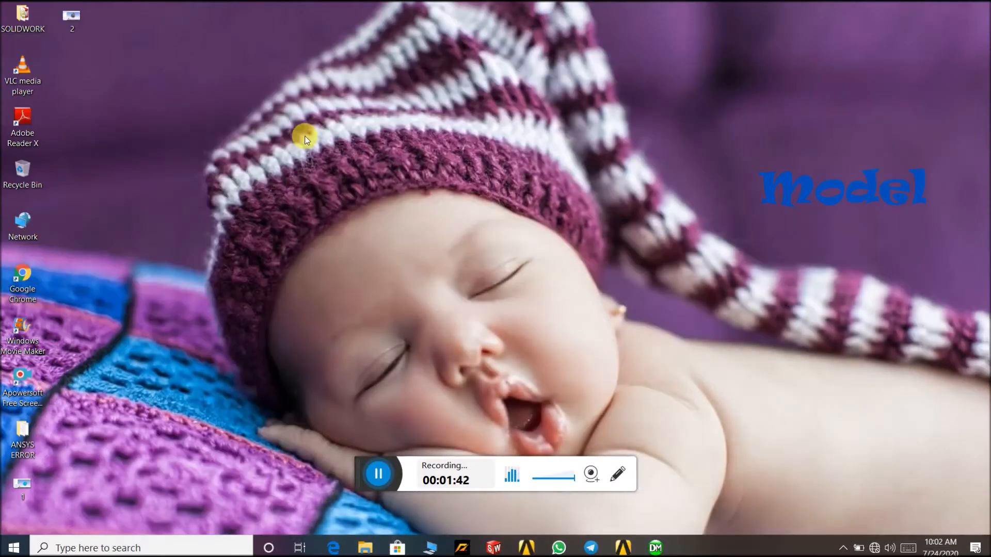
{"action": "left_click", "coordinate": [20, 481]}
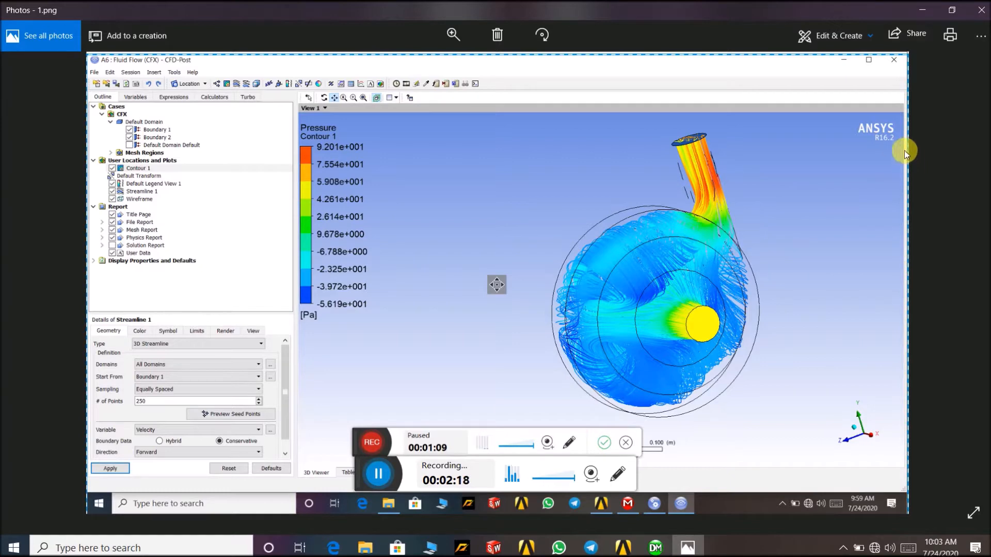
{"action": "left_click", "coordinate": [982, 10]}
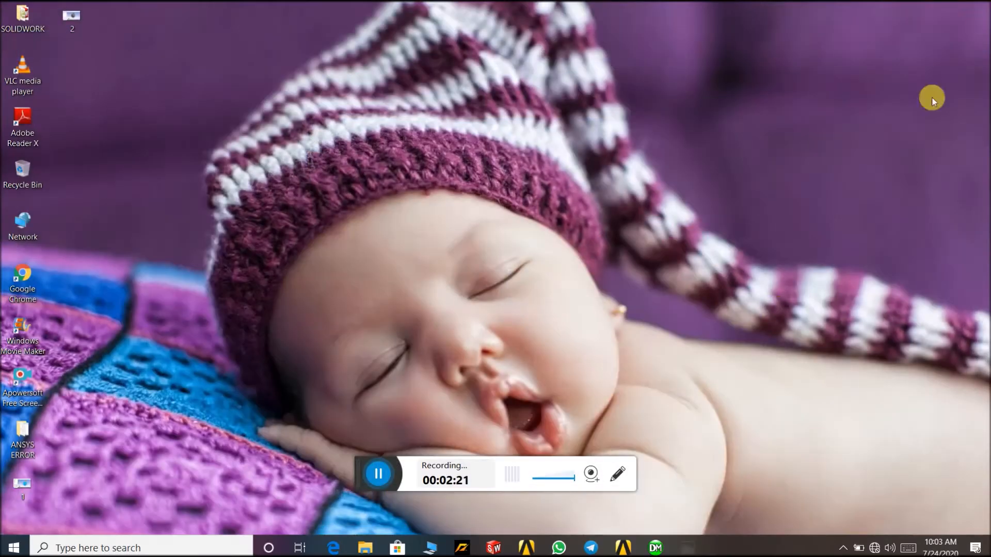
{"action": "left_click", "coordinate": [653, 550]}
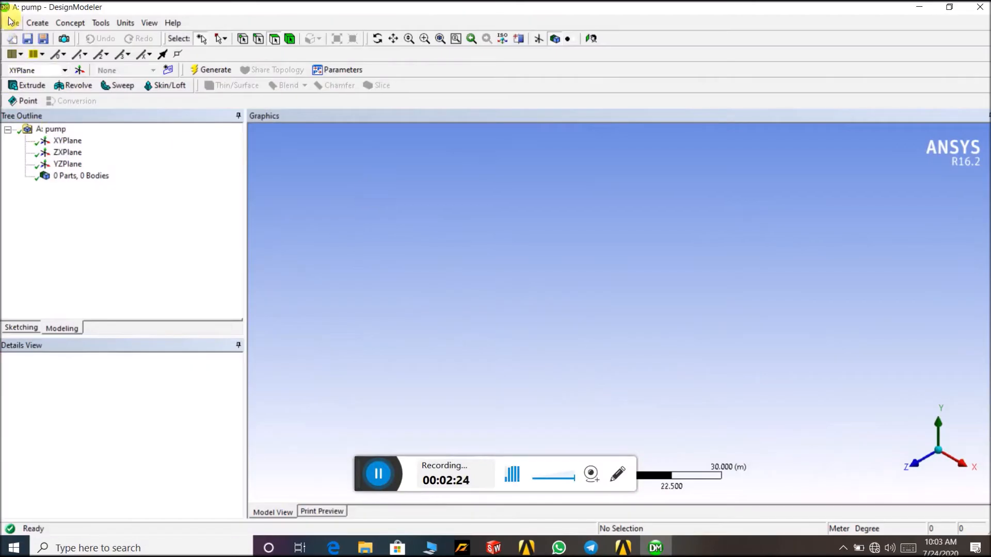
Step: Import the external geometry file Part1.STEP from the pump folder
{"action": "left_click", "coordinate": [10, 24]}
{"action": "left_click", "coordinate": [78, 120]}
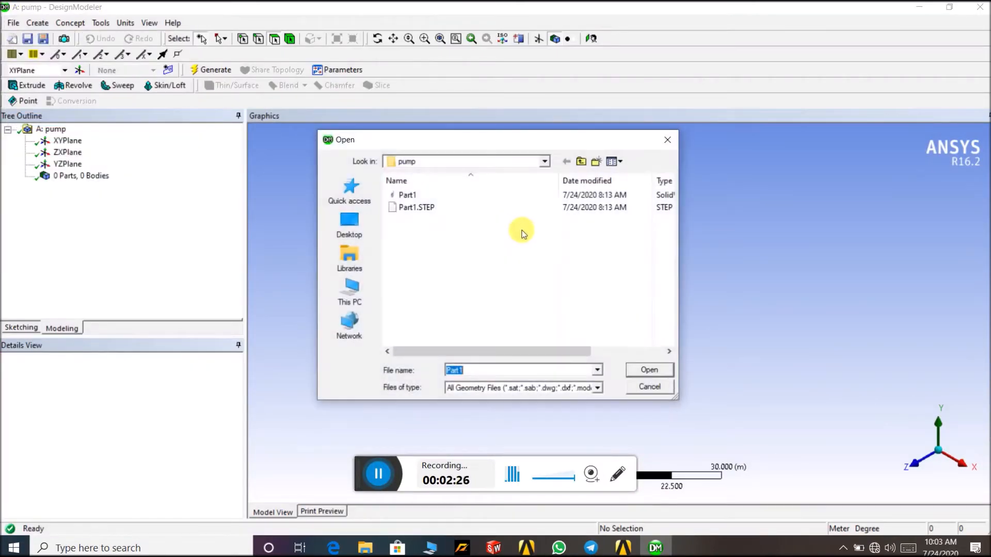
{"action": "left_click", "coordinate": [493, 206]}
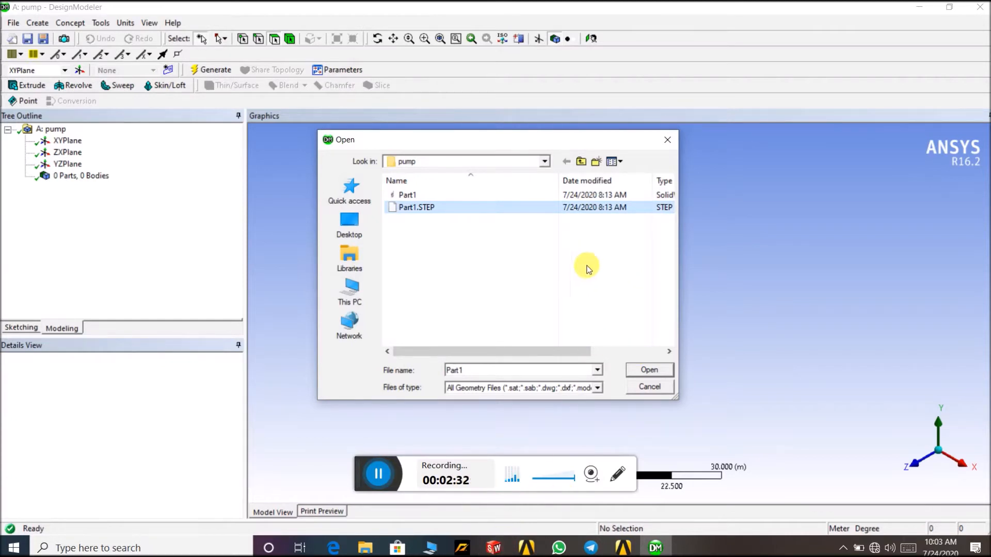
{"action": "left_click", "coordinate": [642, 370]}
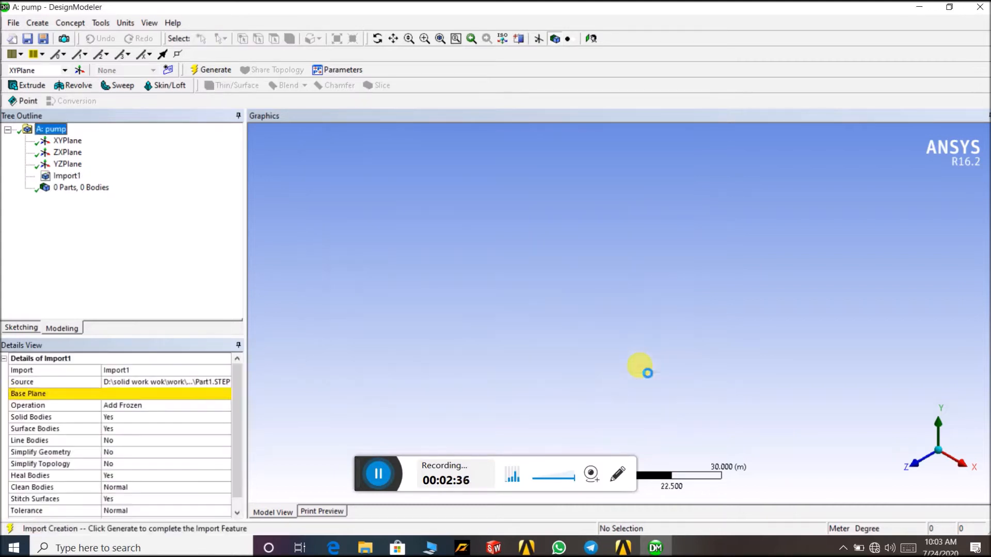
Step: Generate the imported geometry with its operation set to Add Material, and inspect the pump body up close and from several angles
{"action": "left_click", "coordinate": [192, 405]}
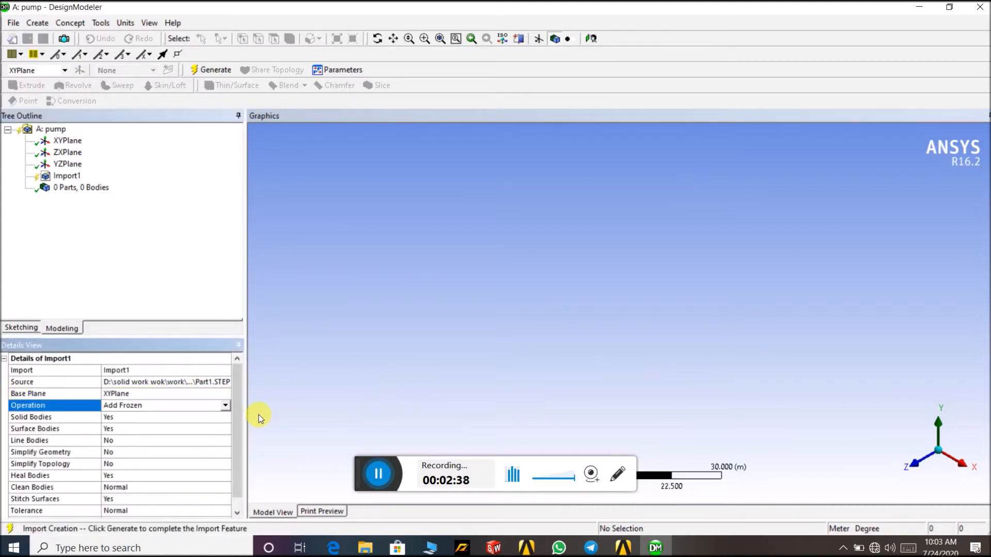
{"action": "left_click", "coordinate": [225, 405]}
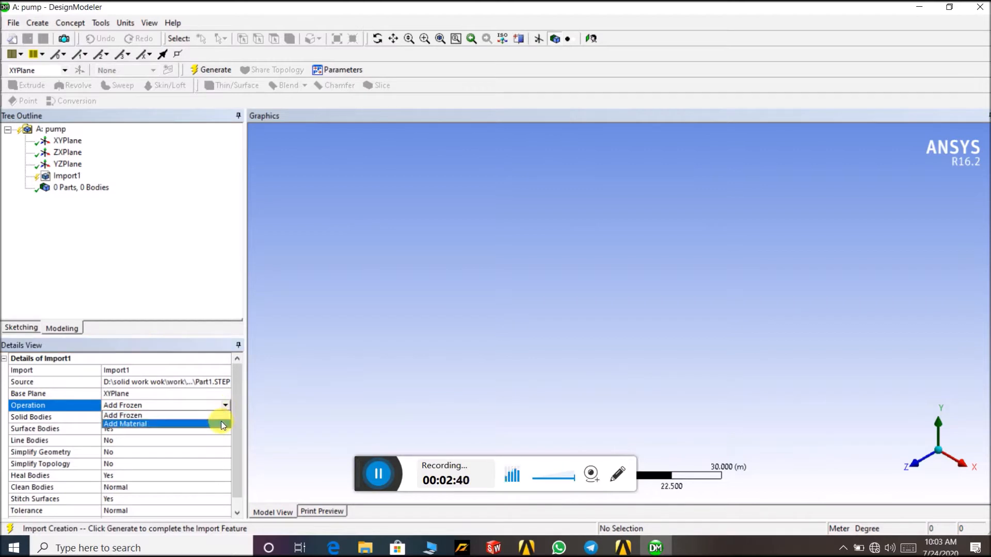
{"action": "left_click", "coordinate": [221, 421]}
{"action": "left_click", "coordinate": [224, 406]}
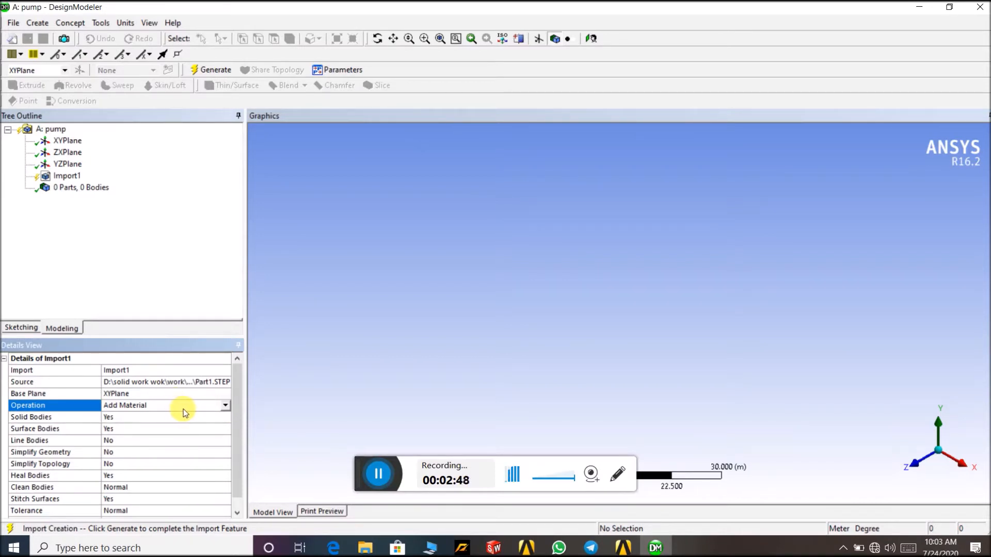
{"action": "left_click", "coordinate": [209, 72]}
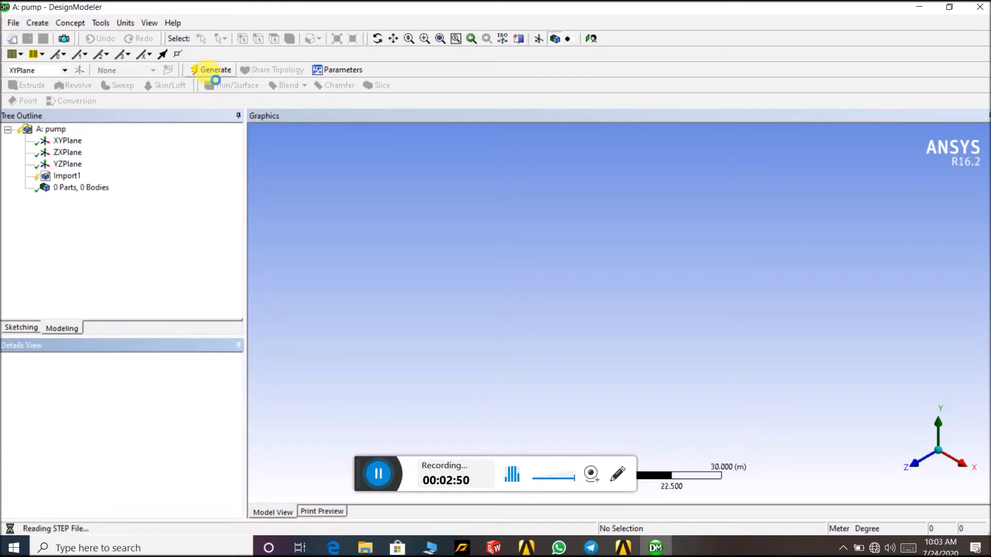
{"action": "mouse_move", "coordinate": [684, 244]}
{"action": "middle_mouse_down"}
{"action": "mouse_move", "coordinate": [727, 226]}
{"action": "mouse_move", "coordinate": [726, 270]}
{"action": "mouse_move", "coordinate": [679, 206]}
{"action": "mouse_move", "coordinate": [631, 235]}
{"action": "mouse_move", "coordinate": [774, 250]}
{"action": "mouse_move", "coordinate": [637, 233]}
{"action": "mouse_move", "coordinate": [644, 257]}
{"action": "mouse_move", "coordinate": [685, 256]}
{"action": "middle_mouse_up"}
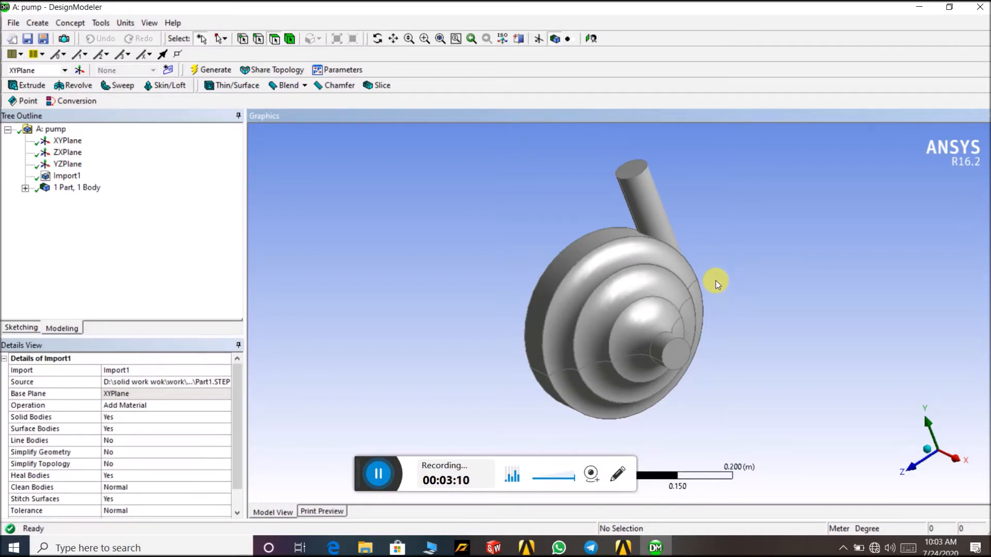
{"action": "scroll", "coordinate": [625, 311], "scroll_direction": "up", "scroll_amount": 3}
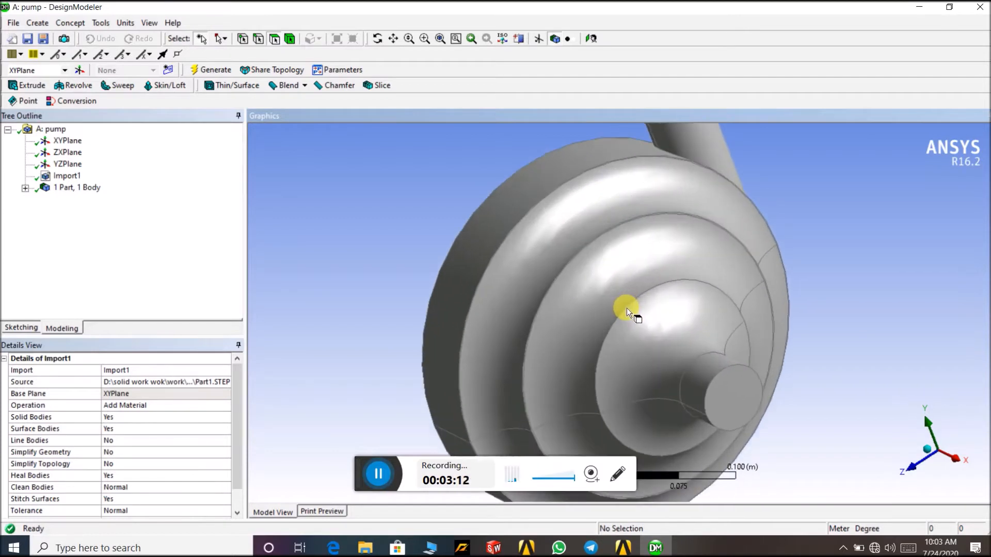
{"action": "scroll", "coordinate": [626, 310], "scroll_direction": "down", "scroll_amount": 3}
{"action": "middle_click_drag", "start_coordinate": [761, 254], "coordinate": [740, 250]}
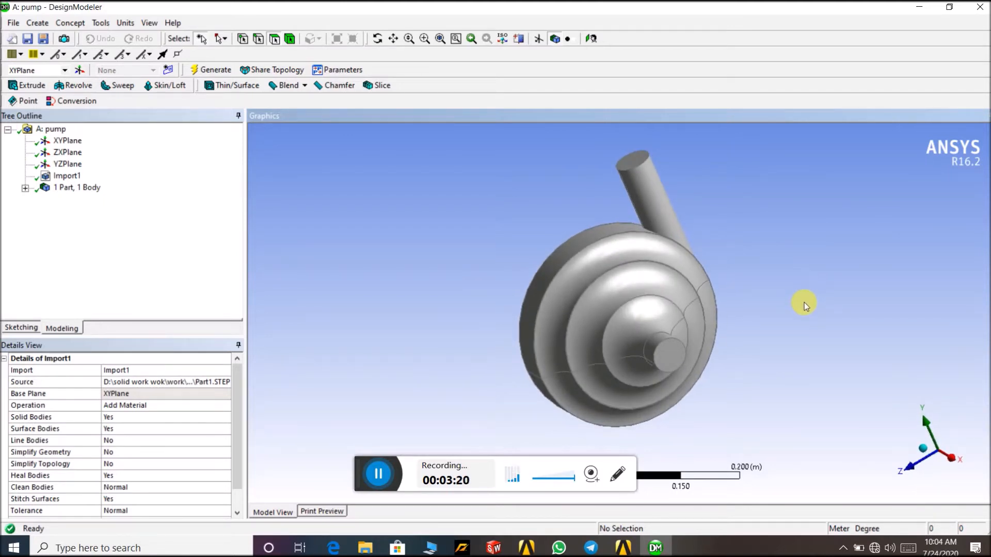
Step: Switch to the Workbench project and open the pump system's Mesh cell in Meshing
{"action": "mouse_move", "coordinate": [632, 553]}
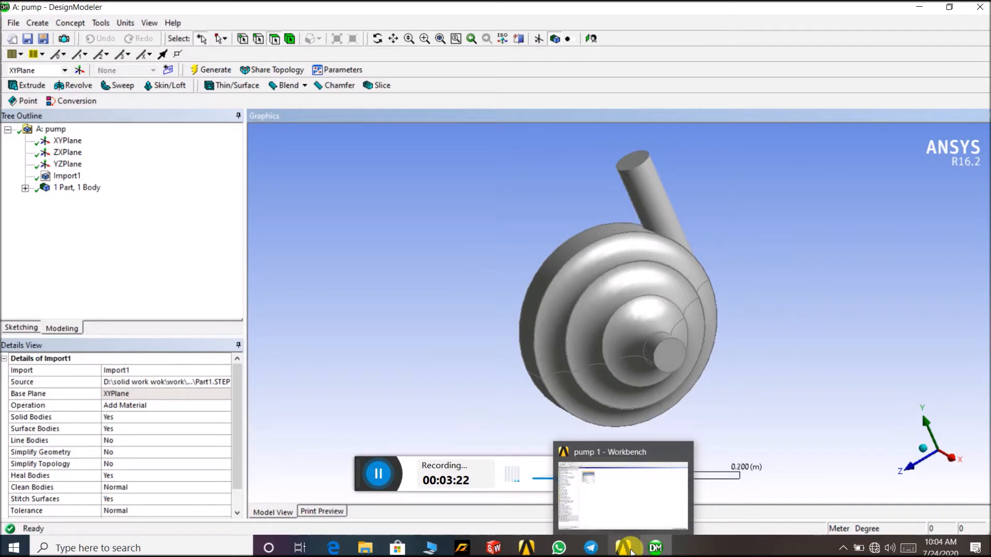
{"action": "left_click", "coordinate": [632, 552]}
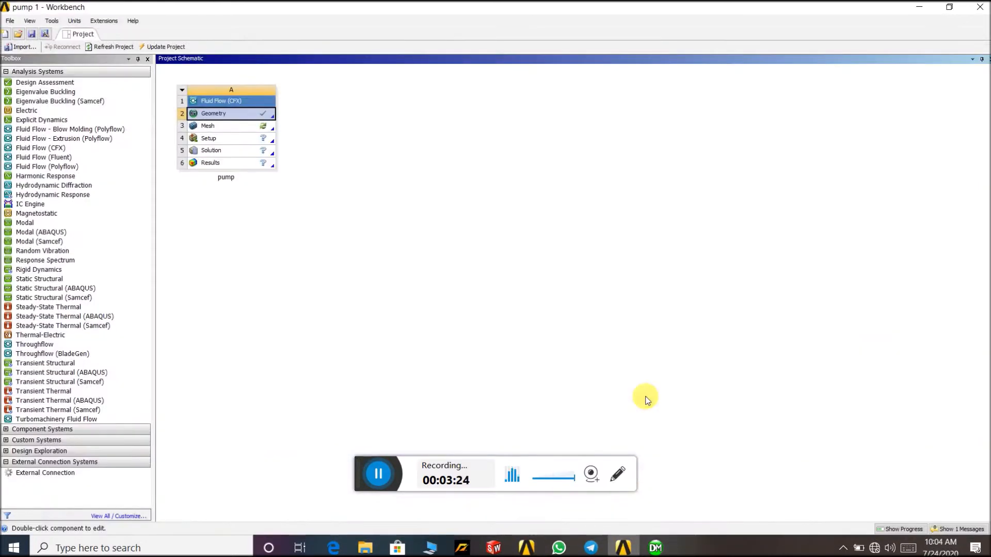
{"action": "double_click", "coordinate": [265, 129]}
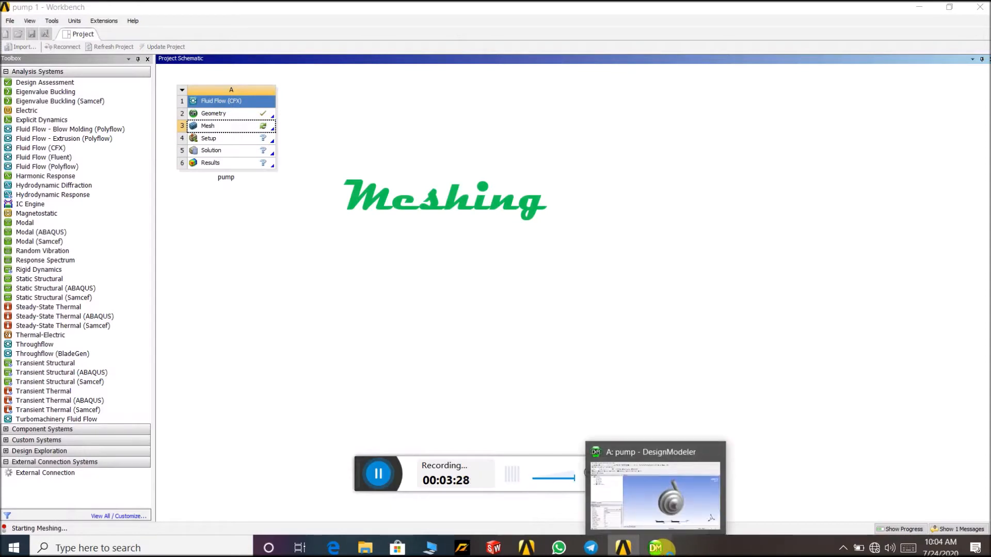
{"action": "left_click", "coordinate": [656, 548]}
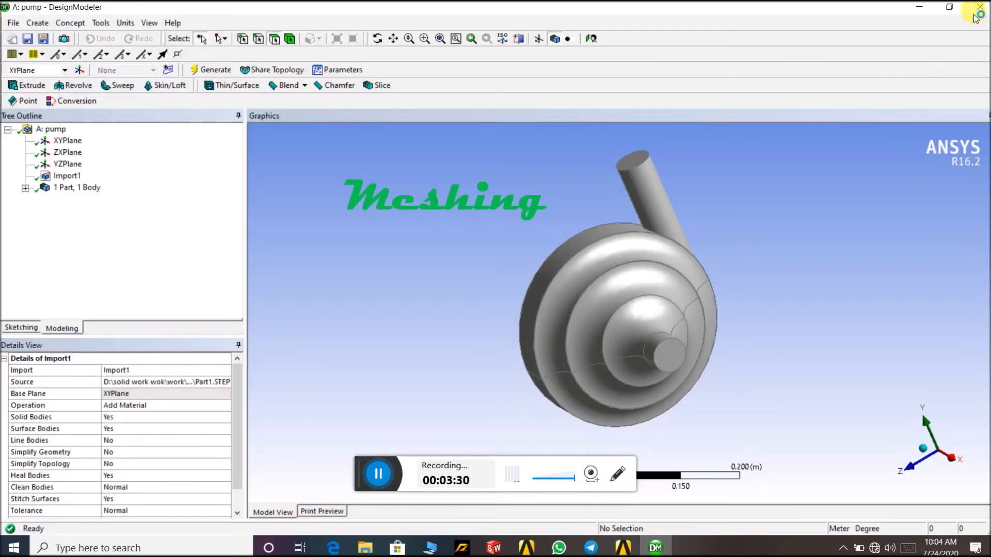
{"action": "left_click", "coordinate": [380, 477]}
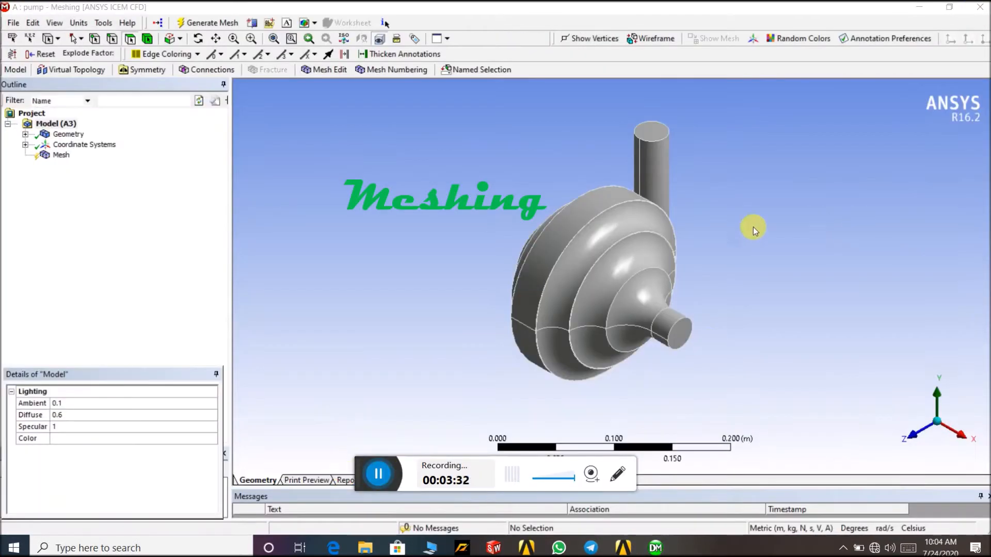
Step: Create a named selection INLET on the end face of the short pipe at the pump's center
{"action": "left_click_drag", "start_coordinate": [754, 228], "coordinate": [685, 251]}
{"action": "middle_click_drag", "start_coordinate": [686, 250], "coordinate": [680, 248]}
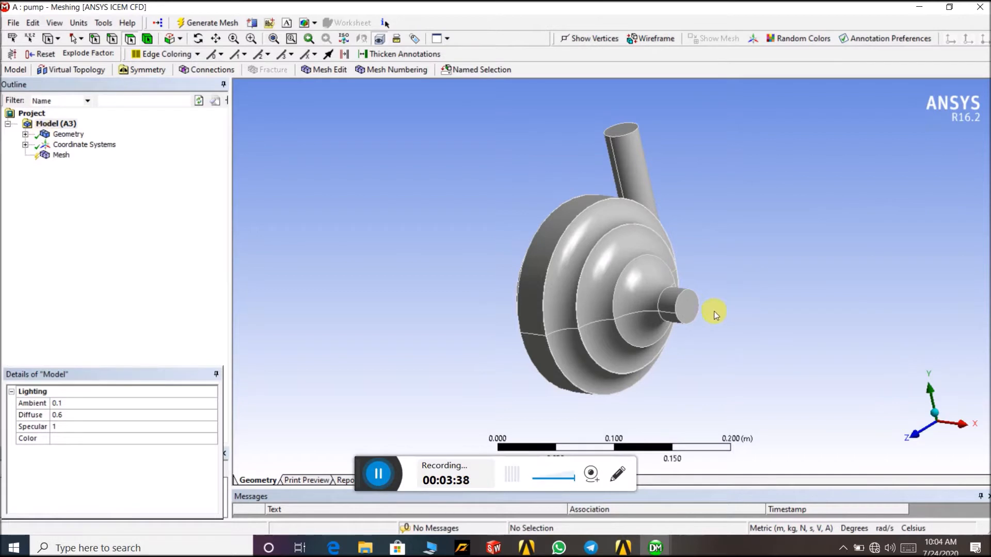
{"action": "left_click", "coordinate": [688, 308]}
{"action": "right_click", "coordinate": [688, 309]}
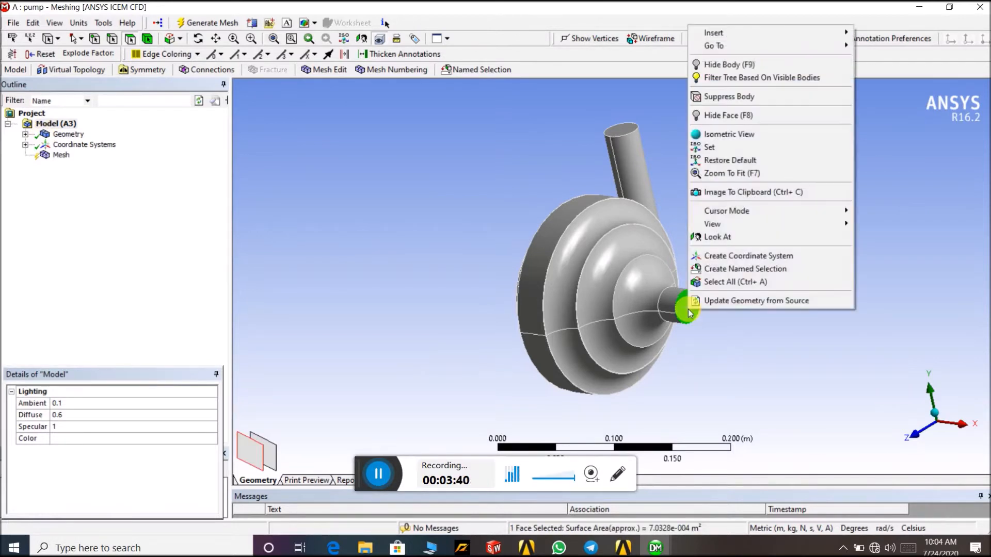
{"action": "left_click", "coordinate": [730, 270]}
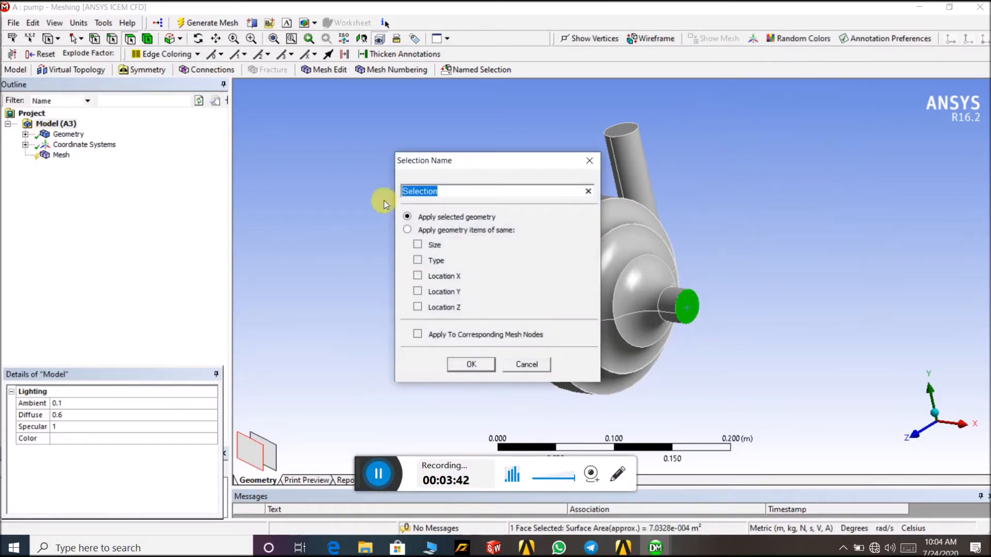
{"action": "type", "text": "INLET"}
{"action": "key", "text": "Return"}
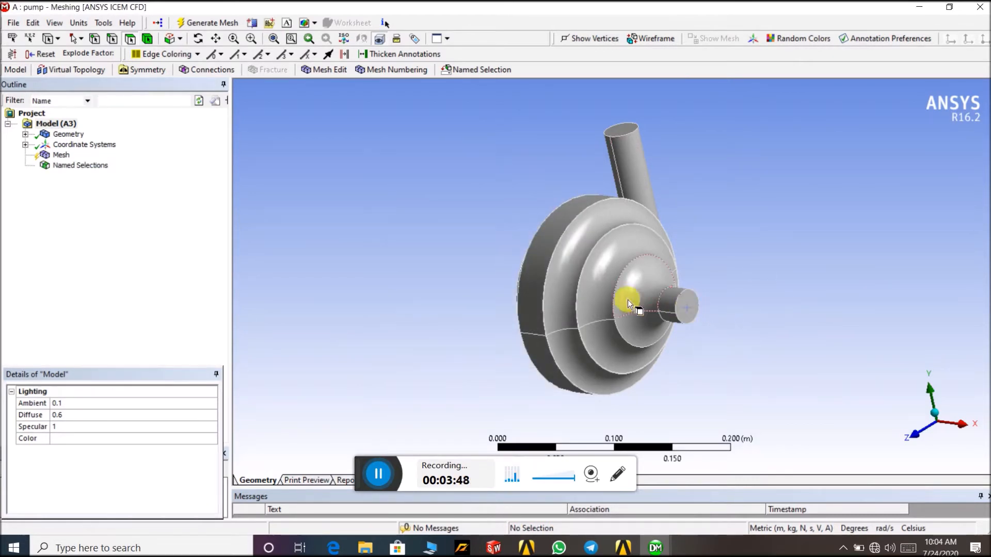
Step: Create a named selection OUTLET on the end face of the long upright pipe
{"action": "left_click", "coordinate": [617, 132]}
{"action": "right_click", "coordinate": [616, 132]}
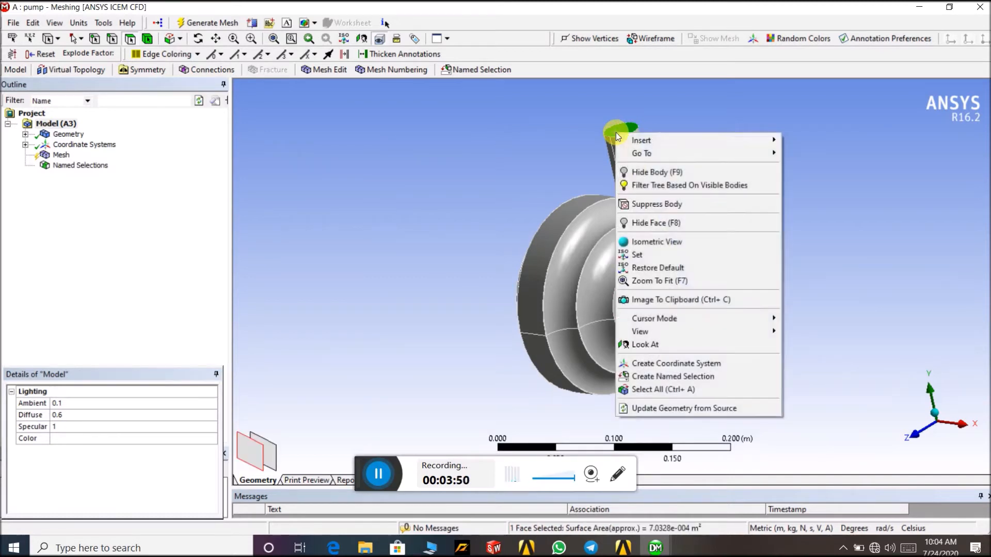
{"action": "left_click", "coordinate": [695, 376]}
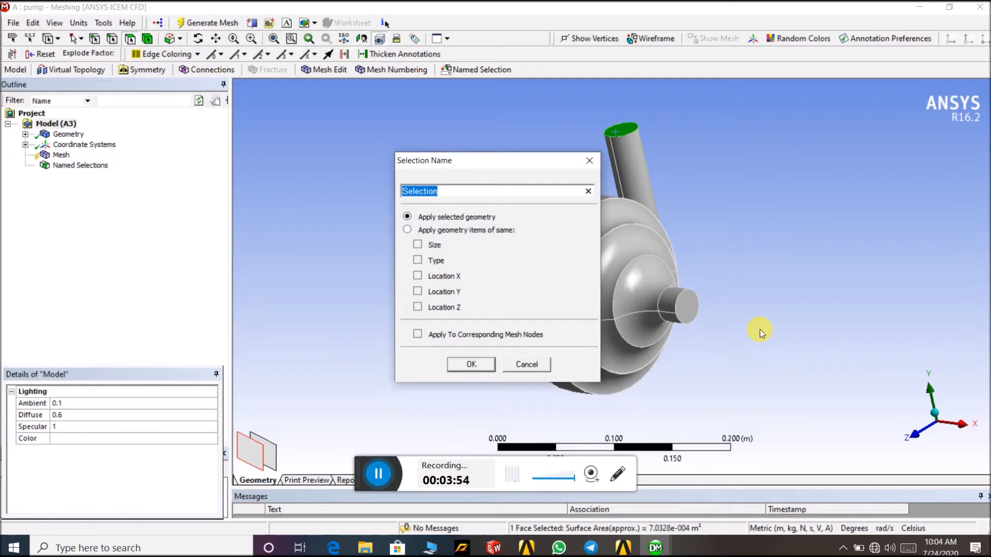
{"action": "type", "text": "OUTLET"}
{"action": "key", "text": "Return"}
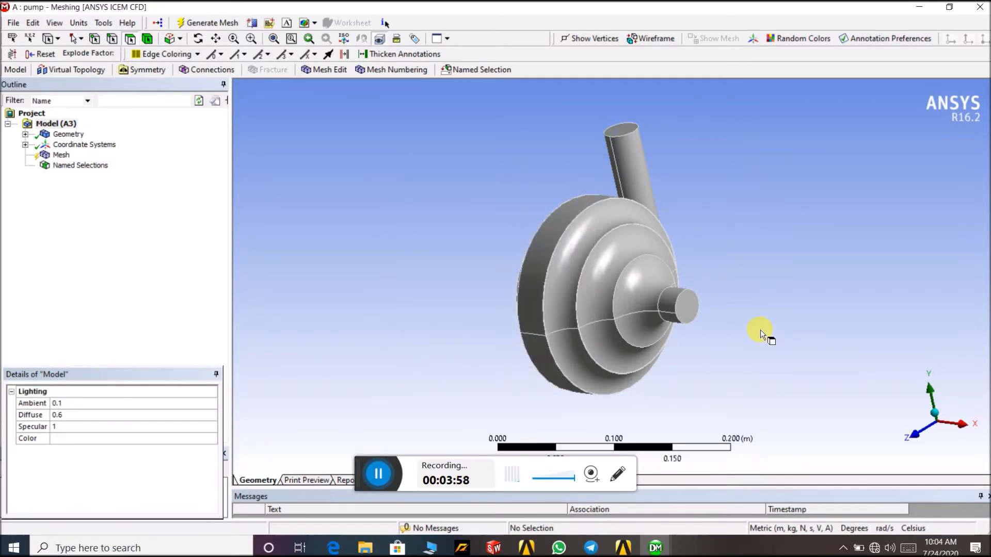
Step: Switch to Workbench to check the status of the pump system's cells, and return to Meshing
{"action": "left_click_drag", "start_coordinate": [566, 178], "coordinate": [601, 272]}
{"action": "left_click", "coordinate": [622, 548]}
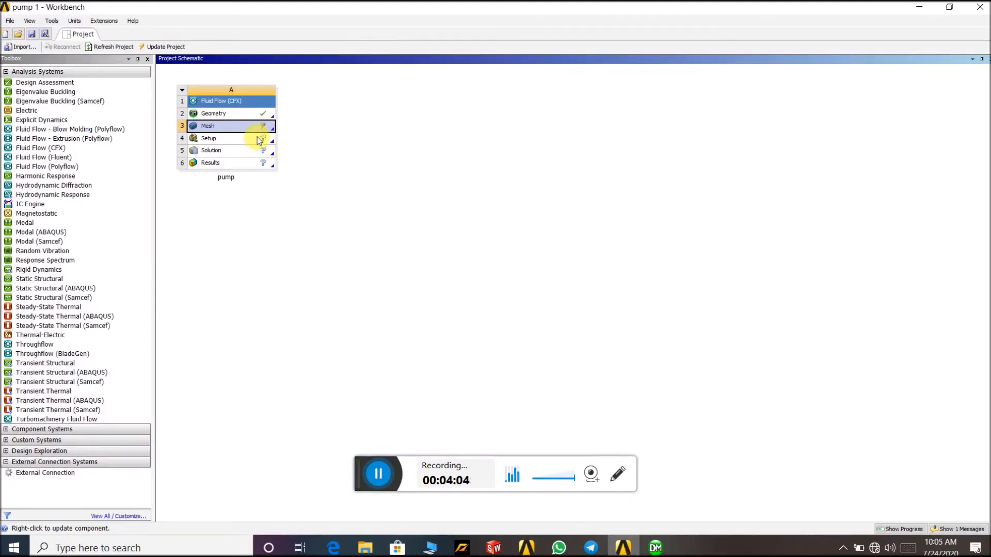
{"action": "left_click", "coordinate": [655, 548]}
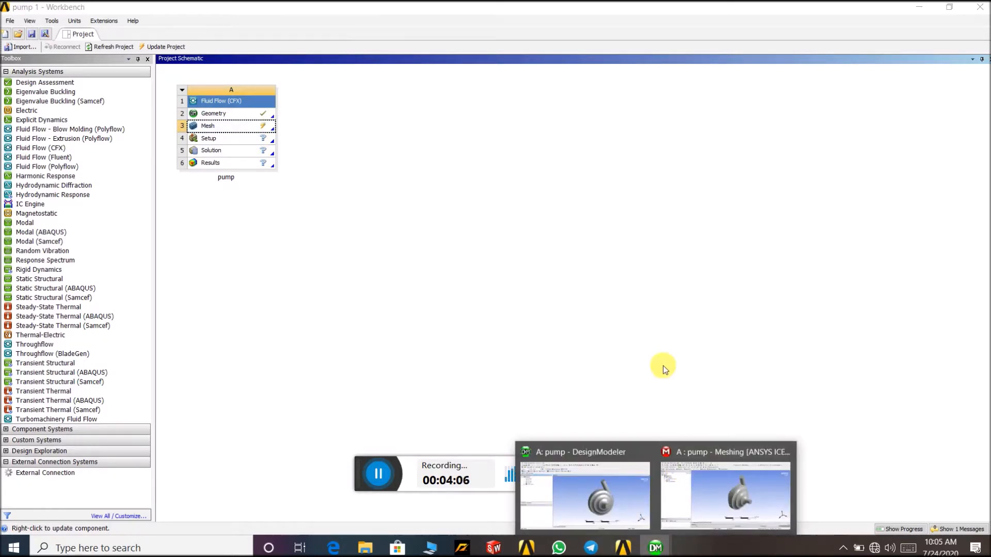
{"action": "left_click", "coordinate": [702, 480]}
{"action": "left_click_drag", "start_coordinate": [704, 222], "coordinate": [712, 214]}
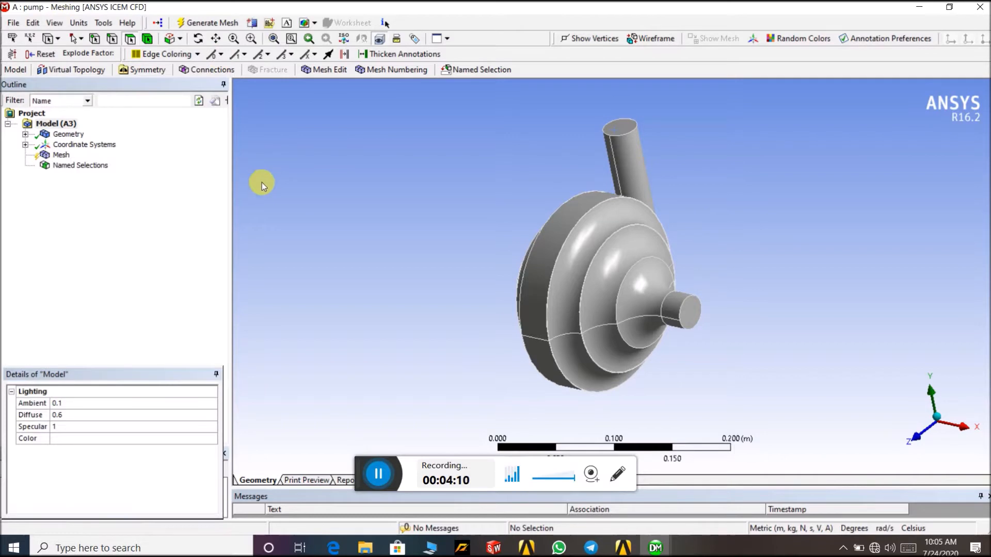
Step: Expand the named selections in the model tree and show the OUTLET face on the pump
{"action": "left_click", "coordinate": [81, 165]}
{"action": "left_click", "coordinate": [24, 165]}
{"action": "left_click", "coordinate": [85, 186]}
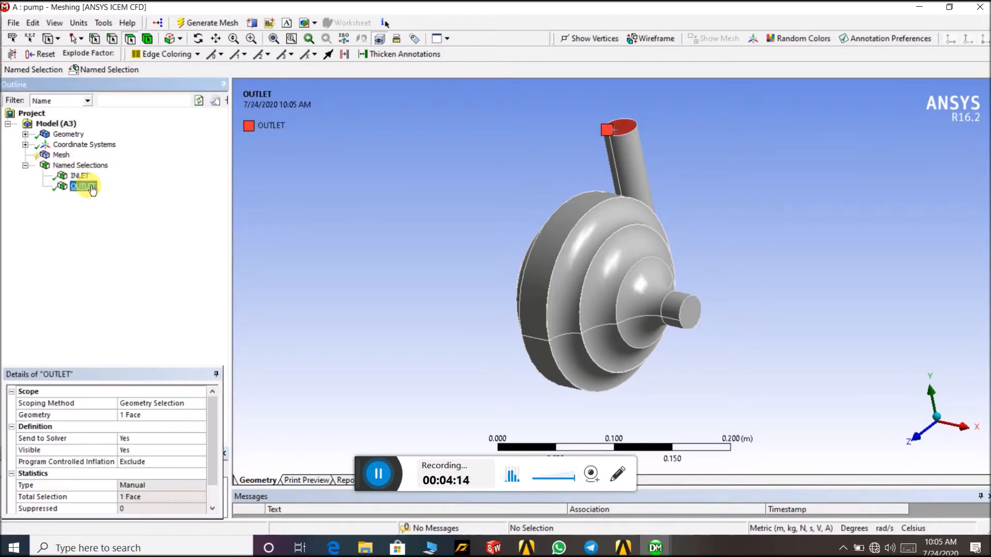
Step: Open the mesh's sizing settings, widen the details area and review the options for Use Advanced Size Function
{"action": "left_click", "coordinate": [62, 156]}
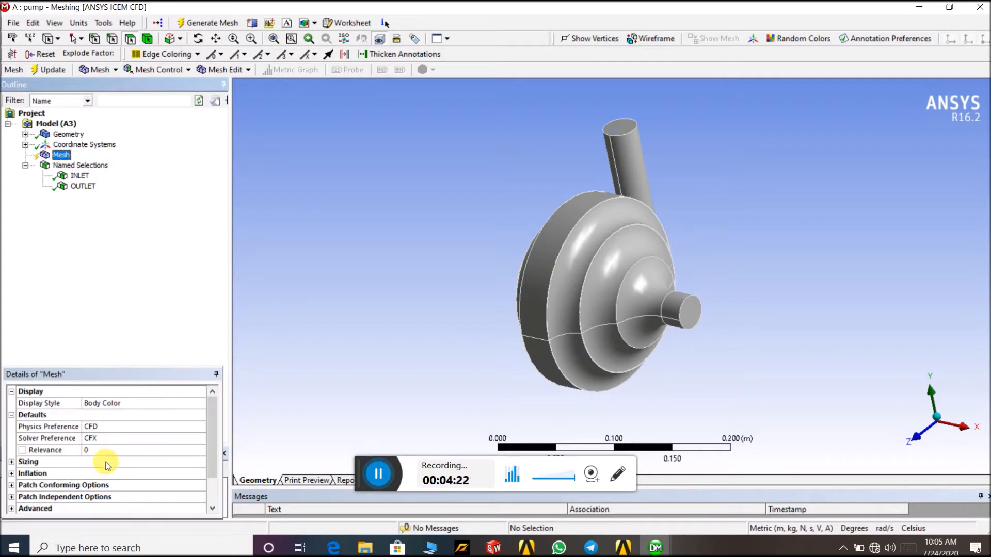
{"action": "left_click", "coordinate": [11, 462]}
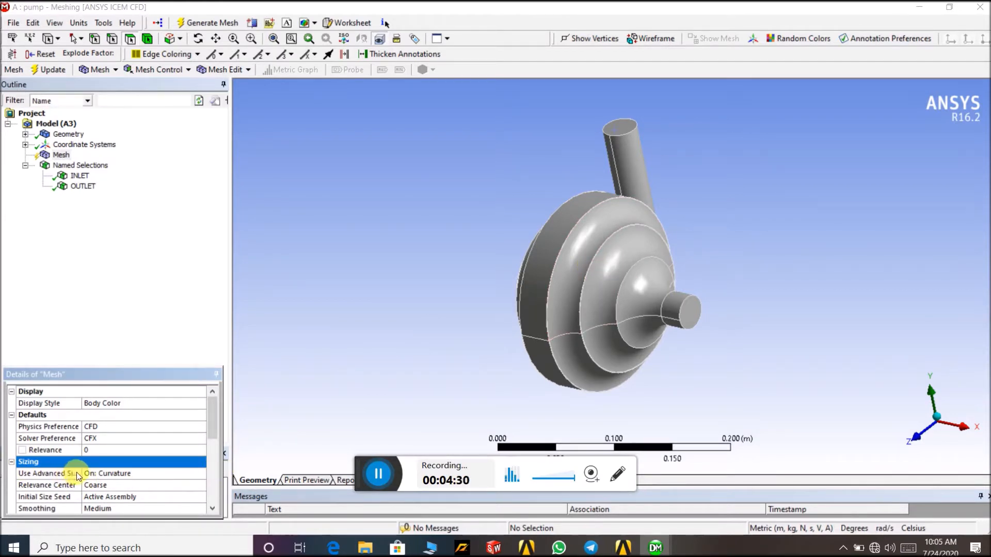
{"action": "left_click_drag", "start_coordinate": [87, 472], "coordinate": [122, 473]}
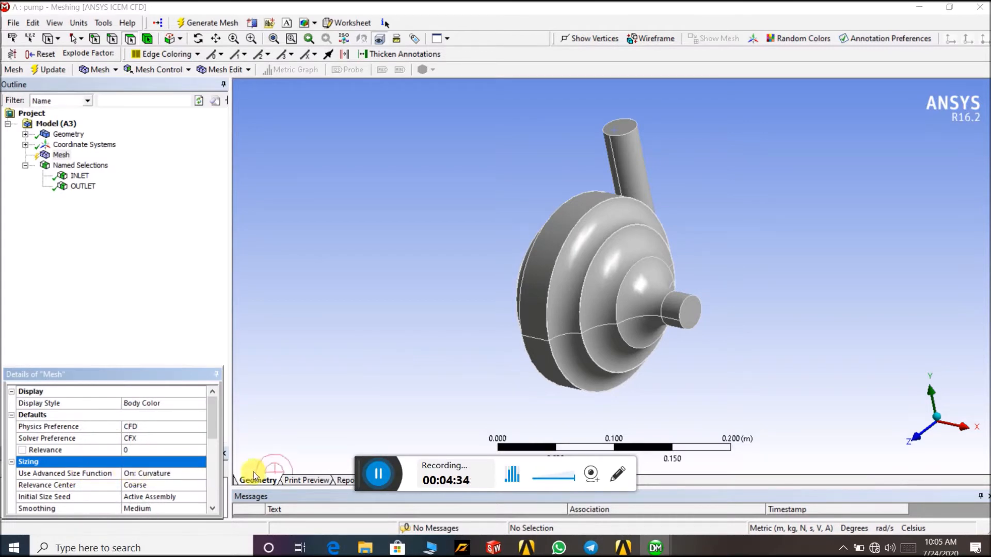
{"action": "left_click_drag", "start_coordinate": [230, 427], "coordinate": [241, 428]}
{"action": "middle_click_drag", "start_coordinate": [442, 288], "coordinate": [469, 292]}
{"action": "left_click", "coordinate": [209, 475]}
{"action": "left_click", "coordinate": [209, 474]}
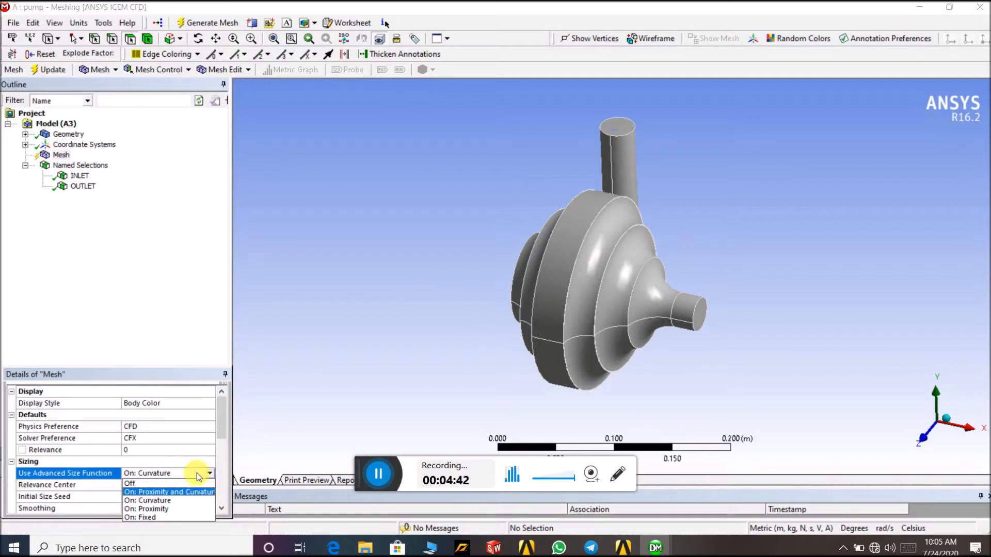
{"action": "left_click", "coordinate": [177, 336]}
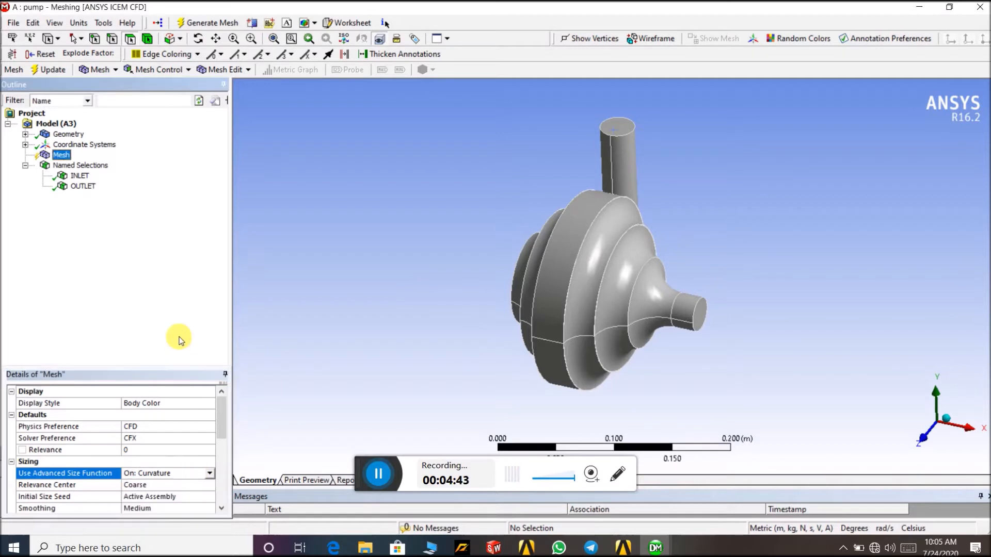
Step: Review the mesh's Relevance Center options without changing the setting, and look at the pump from another angle
{"action": "left_click", "coordinate": [205, 486]}
{"action": "left_click", "coordinate": [208, 487]}
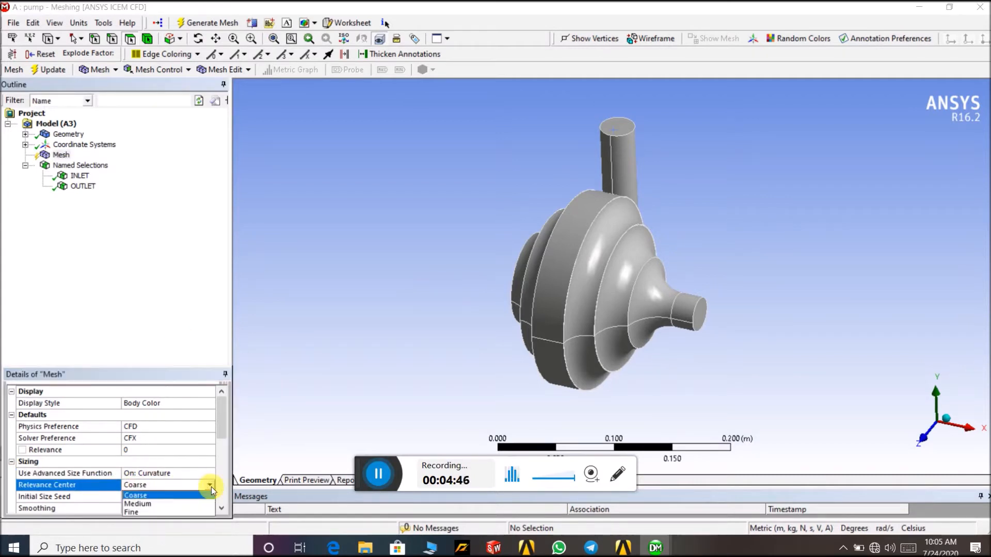
{"action": "left_click", "coordinate": [173, 305]}
{"action": "left_click", "coordinate": [448, 274]}
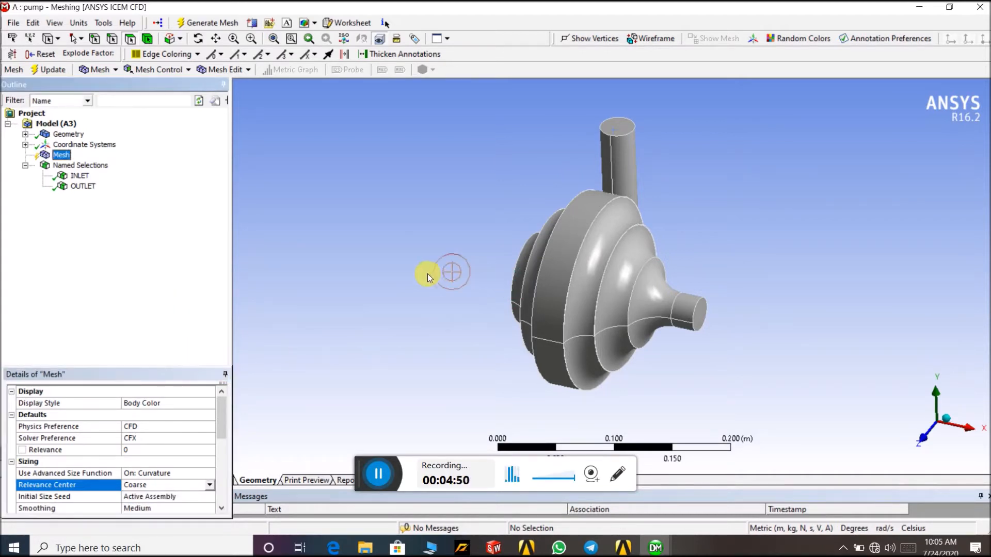
{"action": "middle_click_drag", "start_coordinate": [770, 221], "coordinate": [737, 223]}
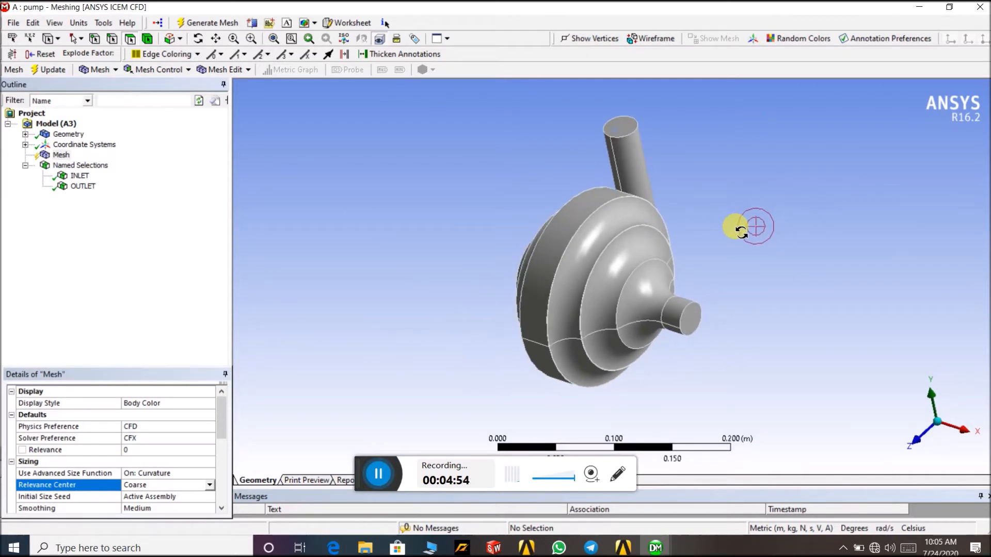
Step: Set the mesh's Use Advanced Size Function to Off
{"action": "left_click", "coordinate": [206, 472]}
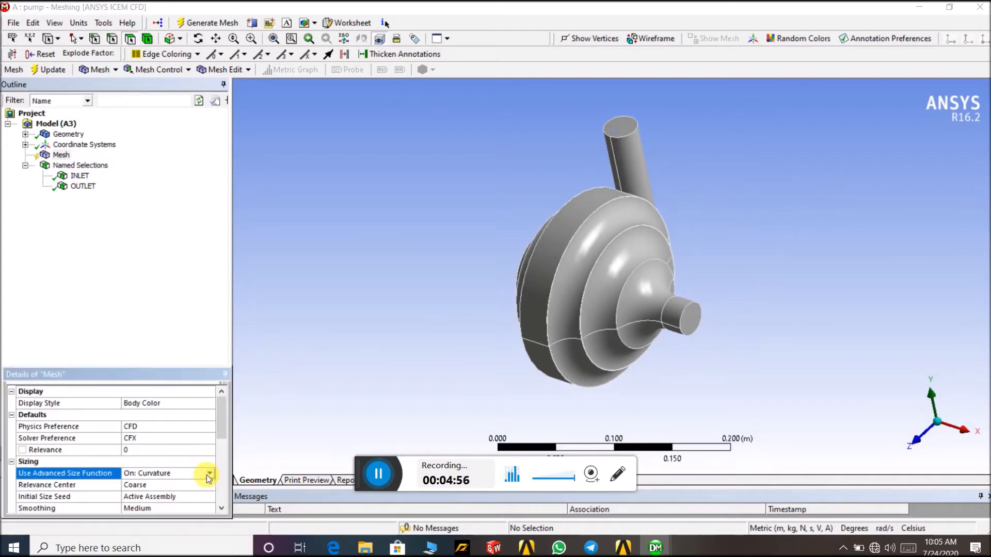
{"action": "left_click", "coordinate": [211, 475]}
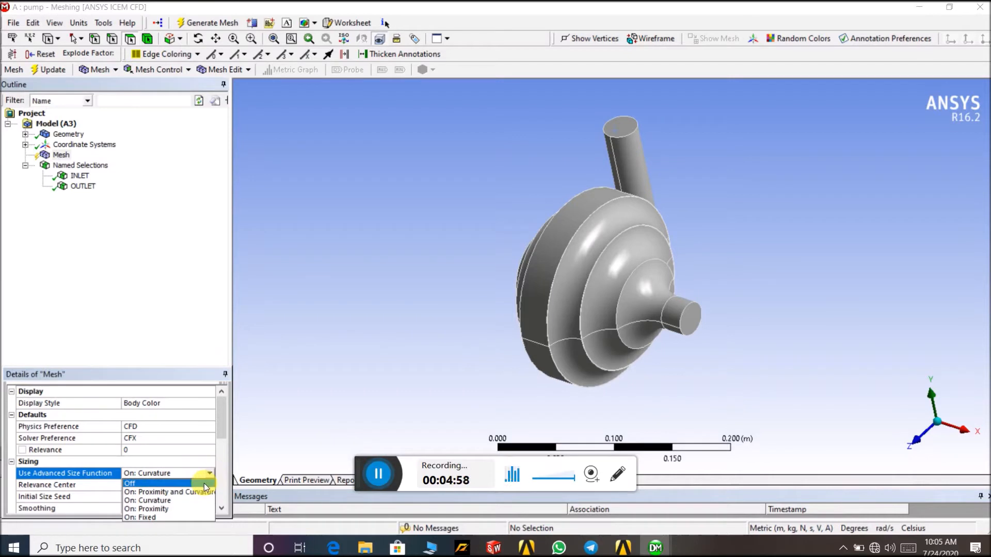
{"action": "left_click", "coordinate": [203, 483]}
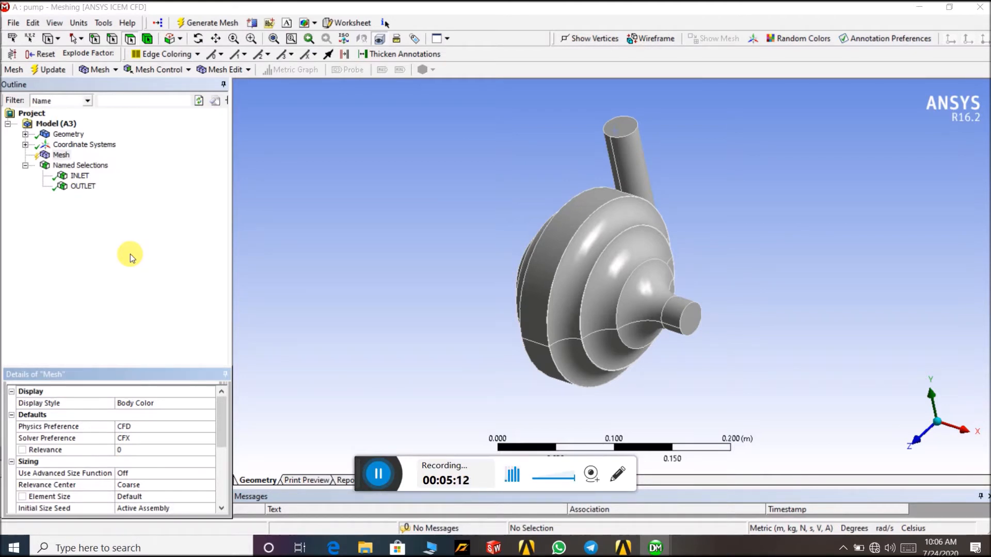
{"action": "left_click", "coordinate": [196, 474]}
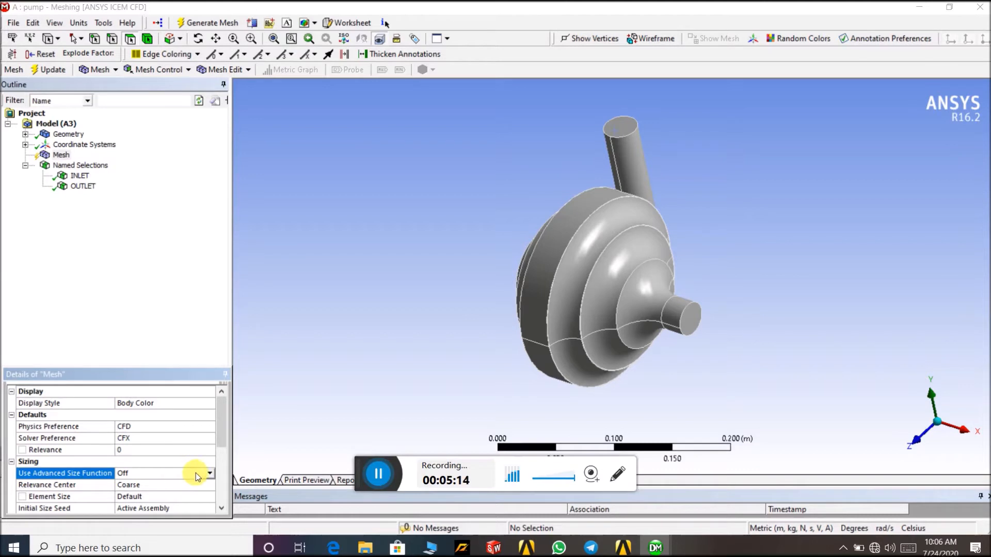
{"action": "left_click", "coordinate": [210, 473]}
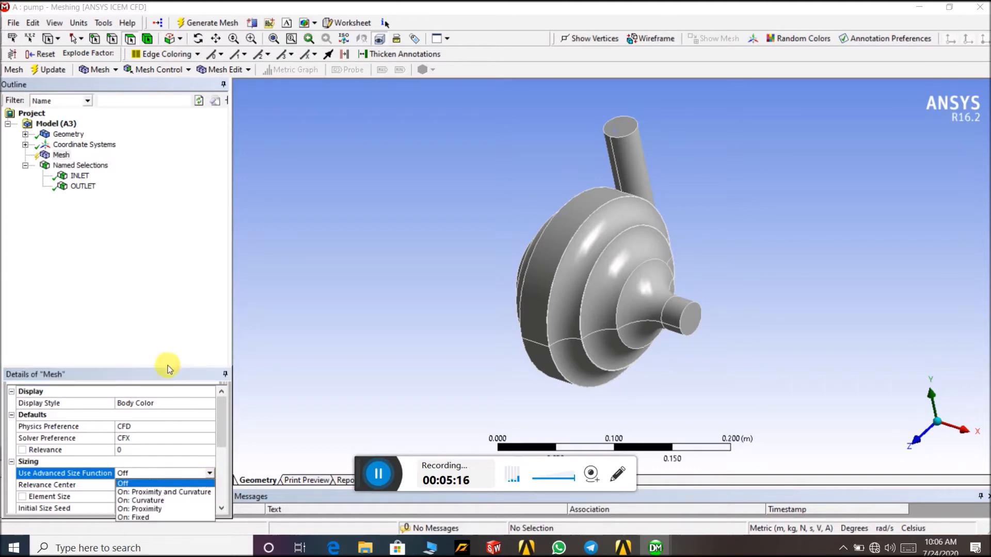
{"action": "left_click", "coordinate": [171, 324]}
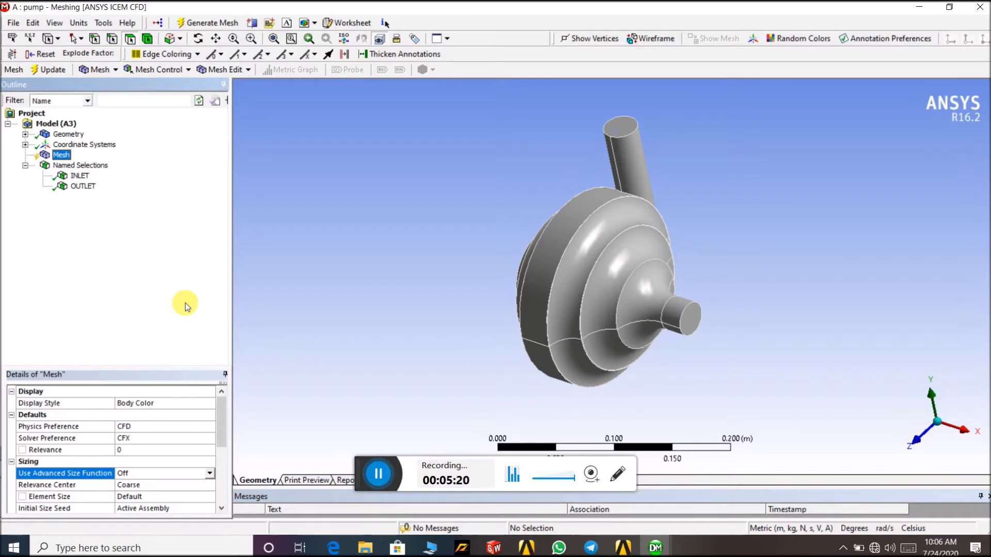
Step: Generate the pump mesh and inspect its surface elements up close
{"action": "left_click", "coordinate": [182, 23]}
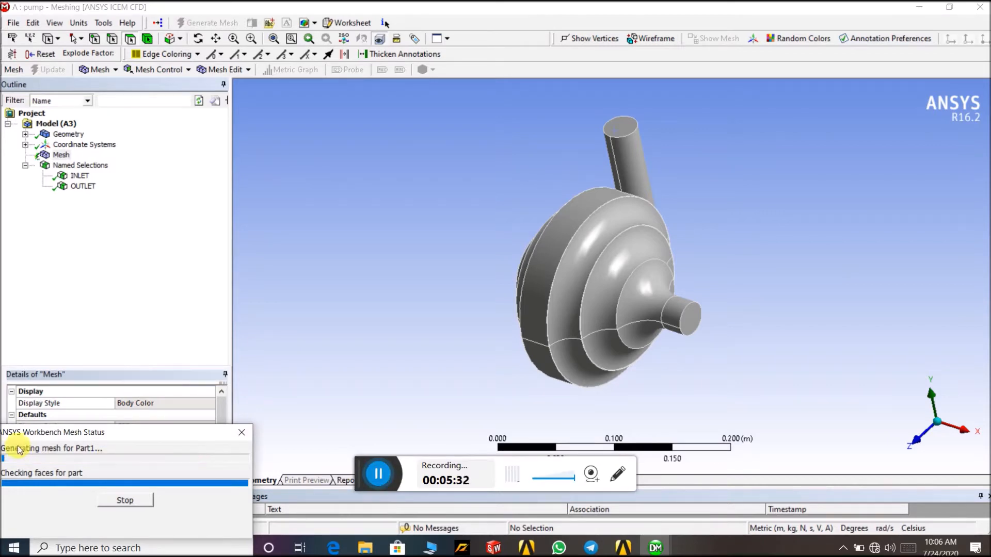
{"action": "left_click_drag", "start_coordinate": [587, 299], "coordinate": [607, 308]}
{"action": "scroll", "coordinate": [601, 302], "scroll_direction": "up", "scroll_amount": 6}
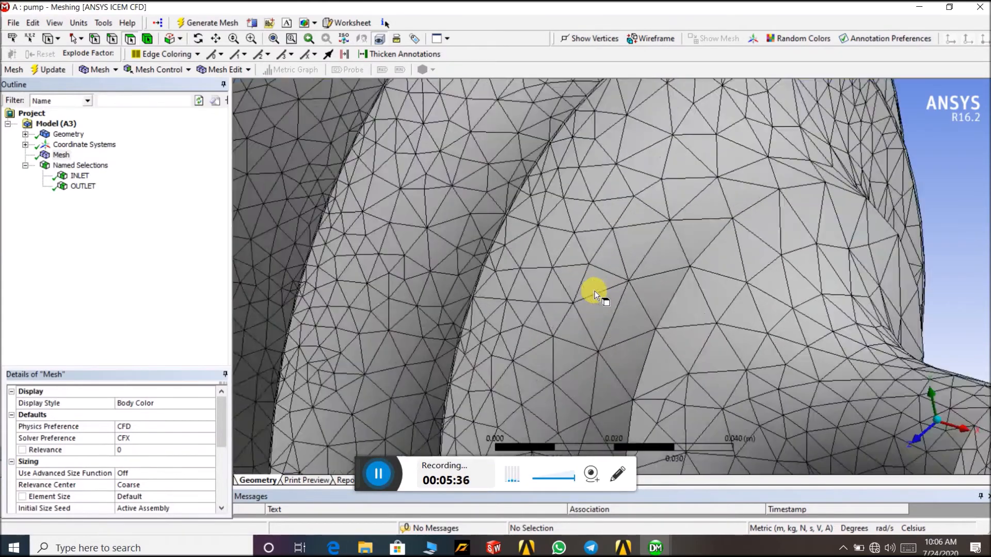
{"action": "scroll", "coordinate": [595, 294], "scroll_direction": "down", "scroll_amount": 6}
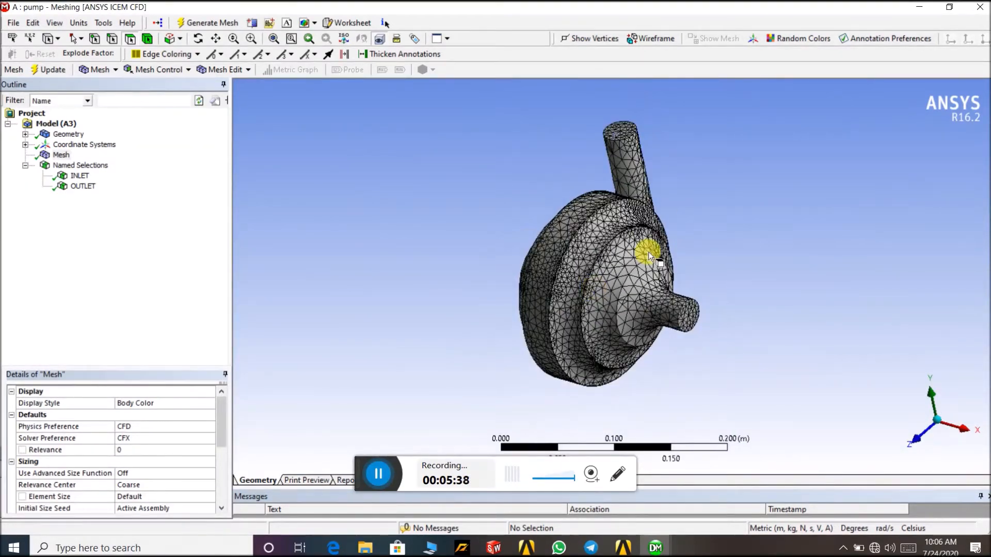
Step: Switch to the Workbench project and update the pump system's Mesh cell
{"action": "left_click", "coordinate": [631, 540]}
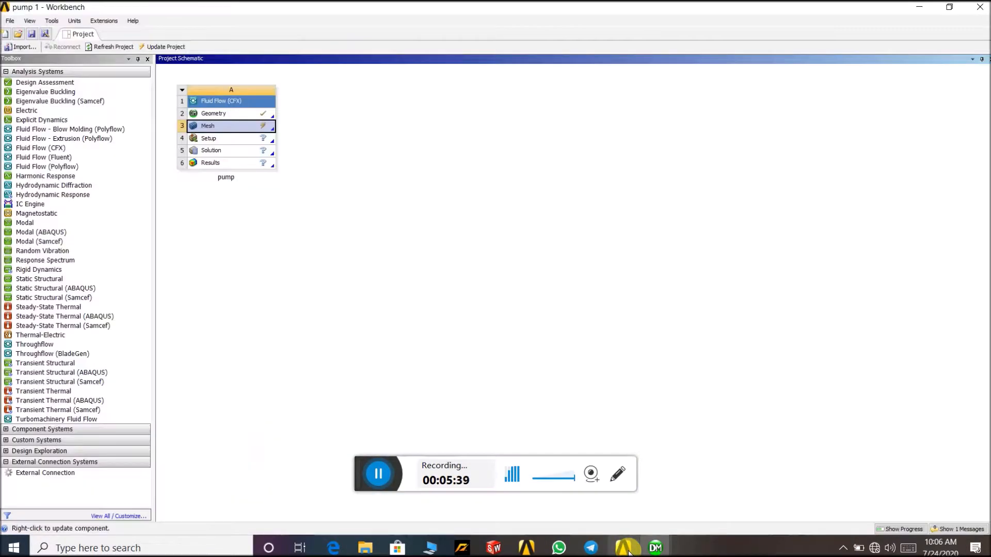
{"action": "right_click", "coordinate": [261, 129]}
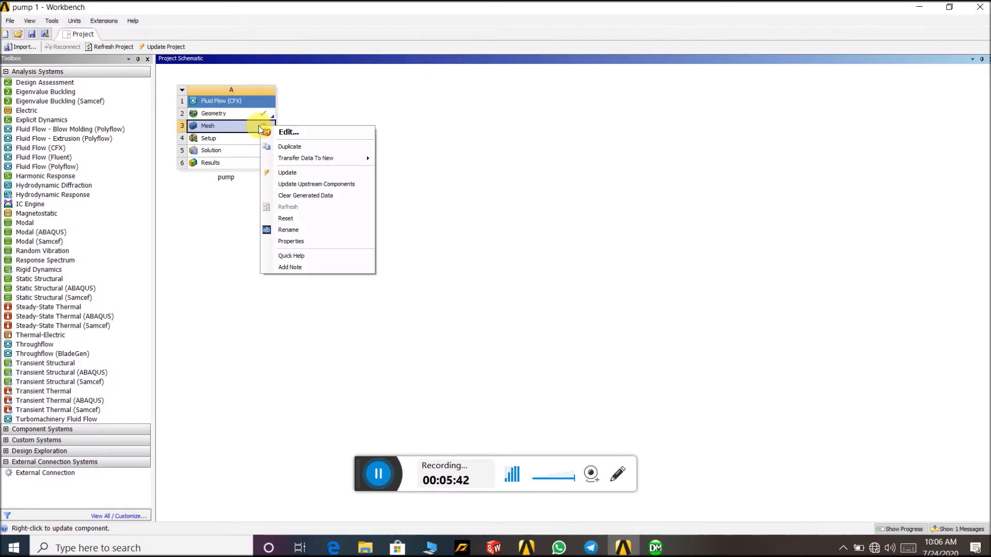
{"action": "left_click", "coordinate": [287, 172]}
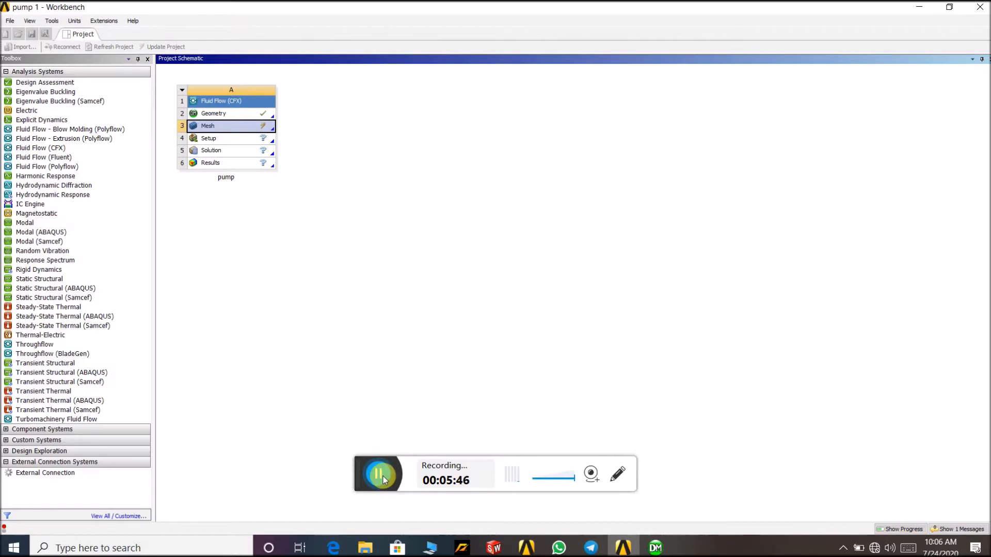
Step: Open the pump system's Setup cell in CFX-Pre and select Default Domain under Flow Analysis 1
{"action": "double_click", "coordinate": [265, 139]}
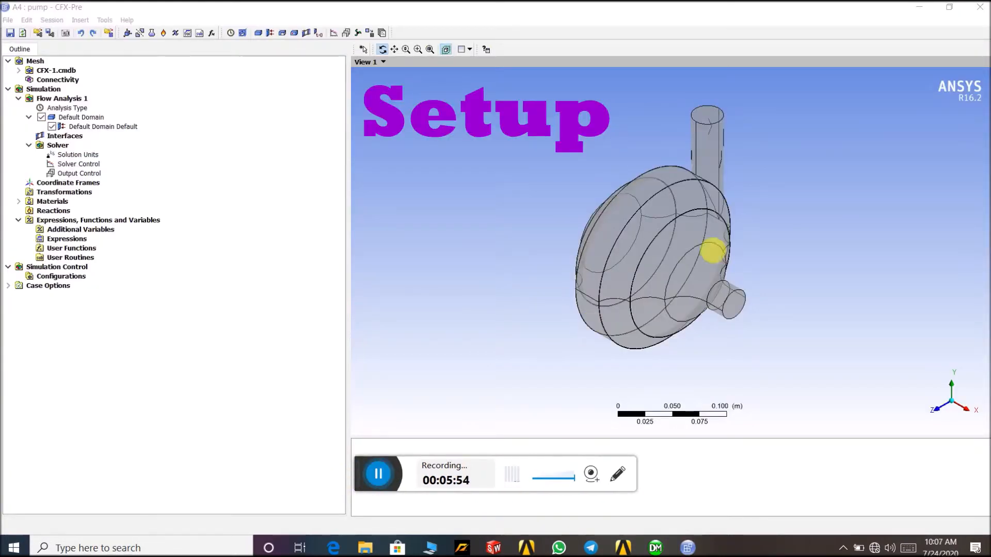
{"action": "left_click_drag", "start_coordinate": [752, 243], "coordinate": [757, 212]}
{"action": "left_click_drag", "start_coordinate": [558, 157], "coordinate": [522, 170]}
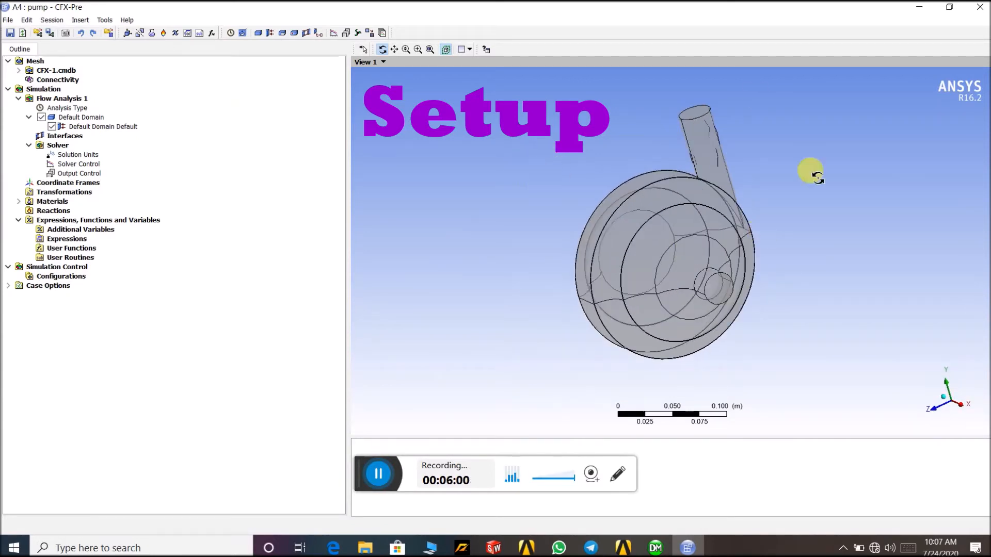
{"action": "left_click_drag", "start_coordinate": [666, 267], "coordinate": [672, 276]}
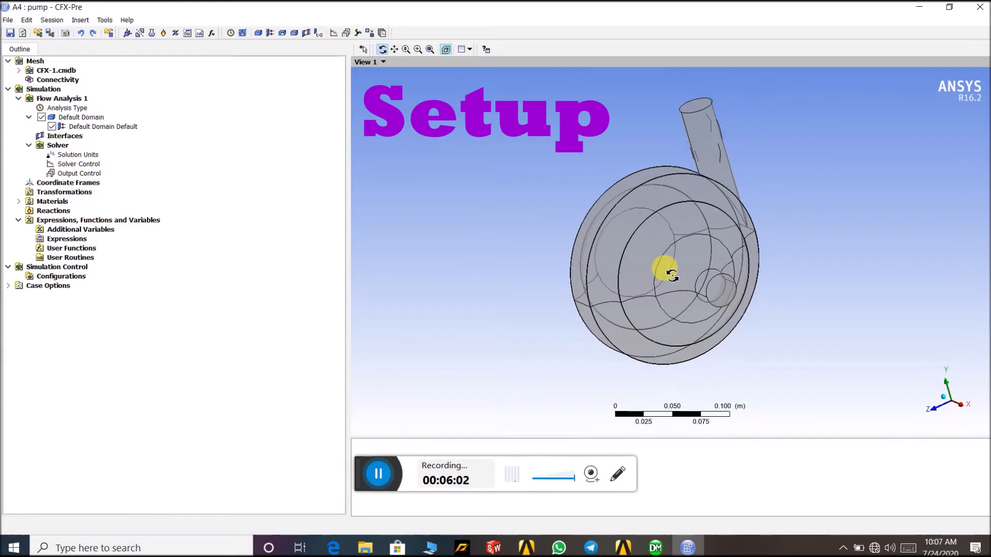
{"action": "left_click", "coordinate": [77, 119]}
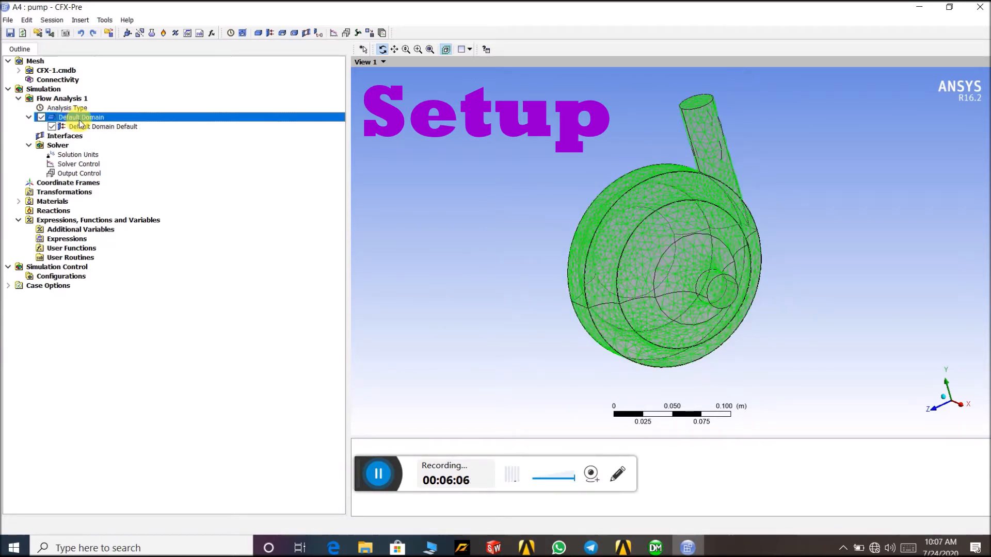
Step: Delete Default Domain from Flow Analysis 1 and insert a new domain under the suggested name
{"action": "right_click", "coordinate": [87, 121]}
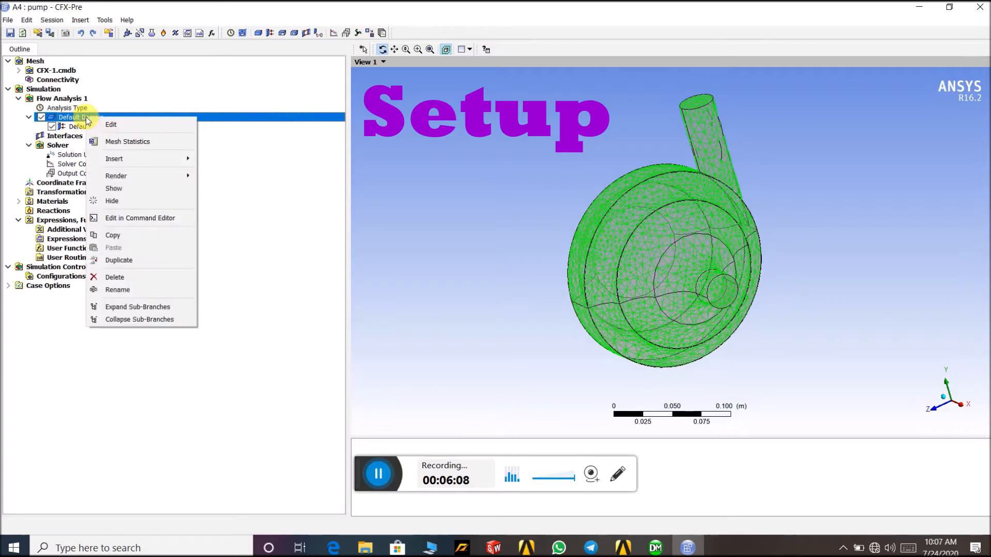
{"action": "left_click", "coordinate": [111, 278]}
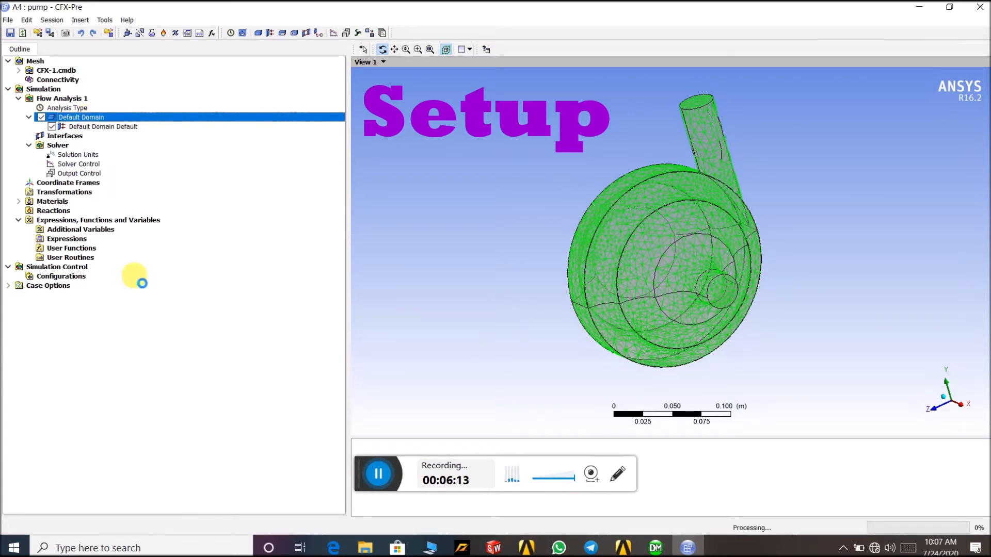
{"action": "left_click", "coordinate": [259, 33]}
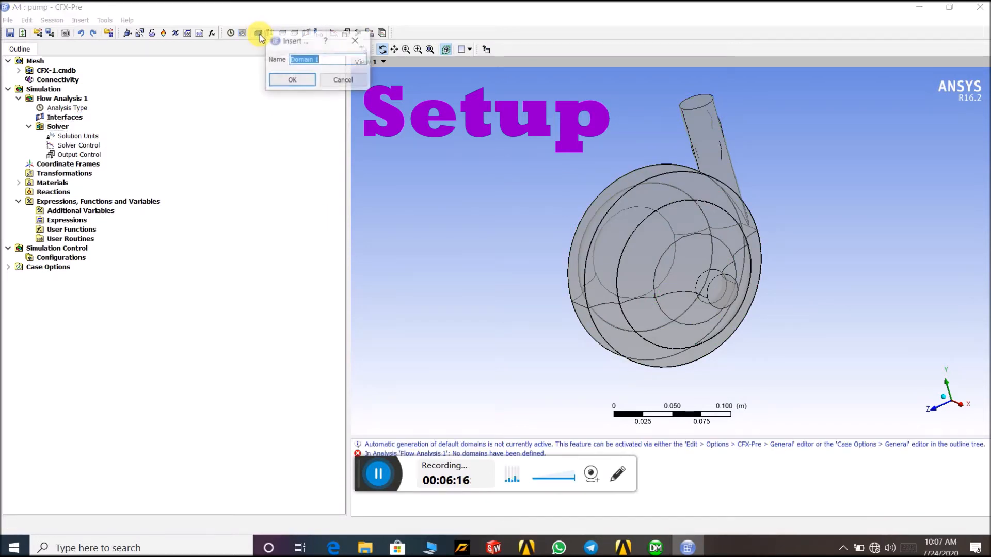
{"action": "left_click", "coordinate": [290, 81]}
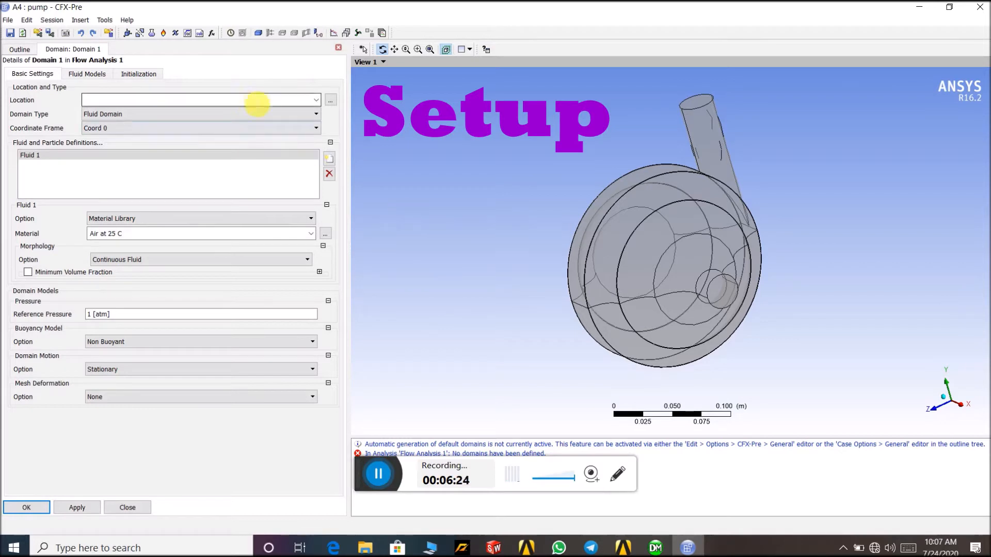
Step: Set the new domain's location to B53 and the material of Fluid 1 to Water
{"action": "left_click", "coordinate": [316, 99]}
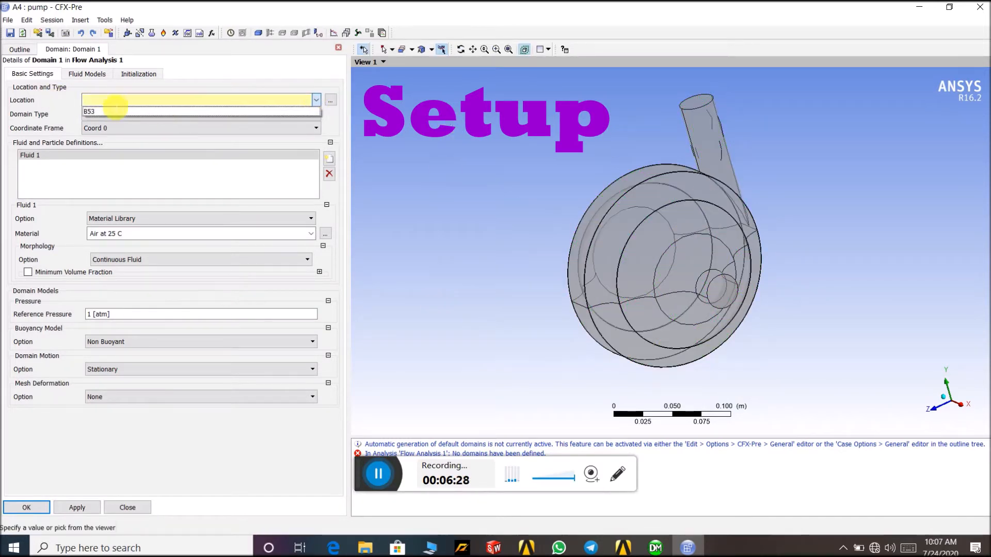
{"action": "left_click", "coordinate": [96, 112]}
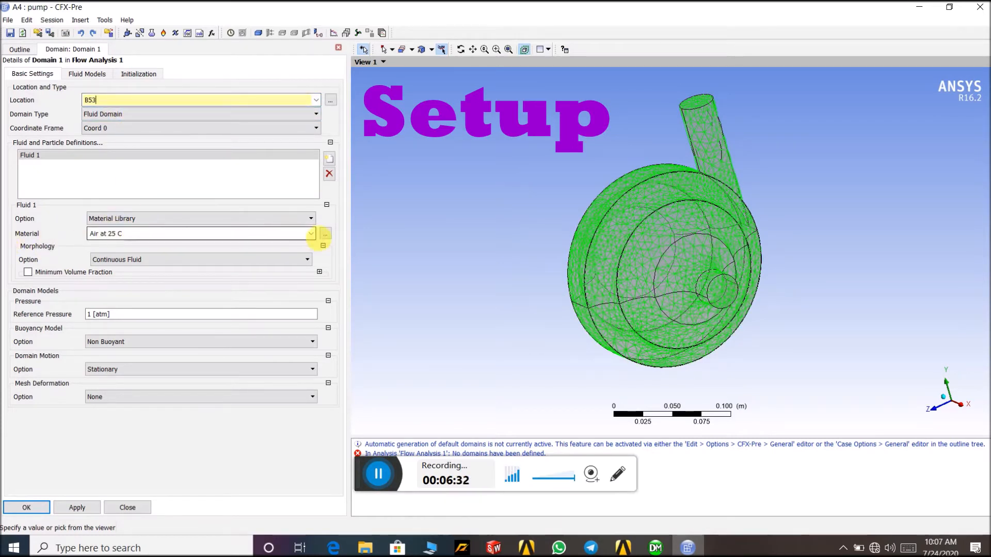
{"action": "left_click", "coordinate": [311, 233]}
{"action": "left_click", "coordinate": [287, 263]}
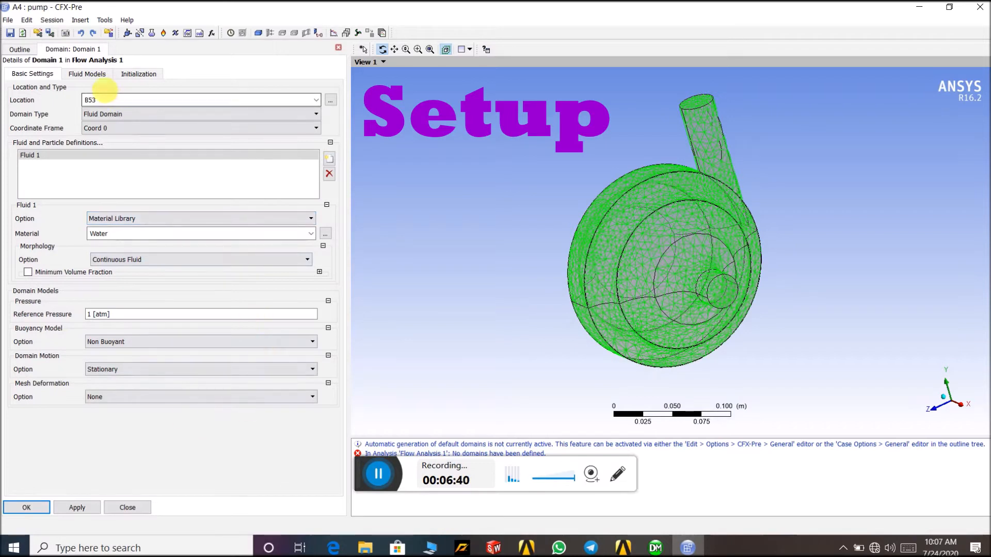
Step: Set the domain's Heat Transfer option to None in its fluid models and apply the domain settings
{"action": "left_click", "coordinate": [82, 75]}
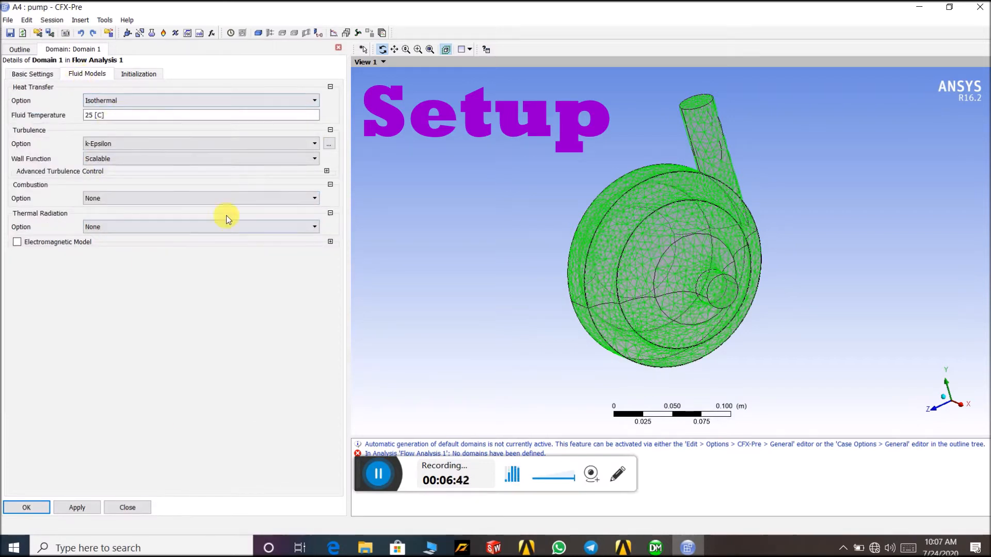
{"action": "left_click", "coordinate": [313, 100]}
{"action": "left_click", "coordinate": [299, 111]}
{"action": "left_click", "coordinate": [314, 100]}
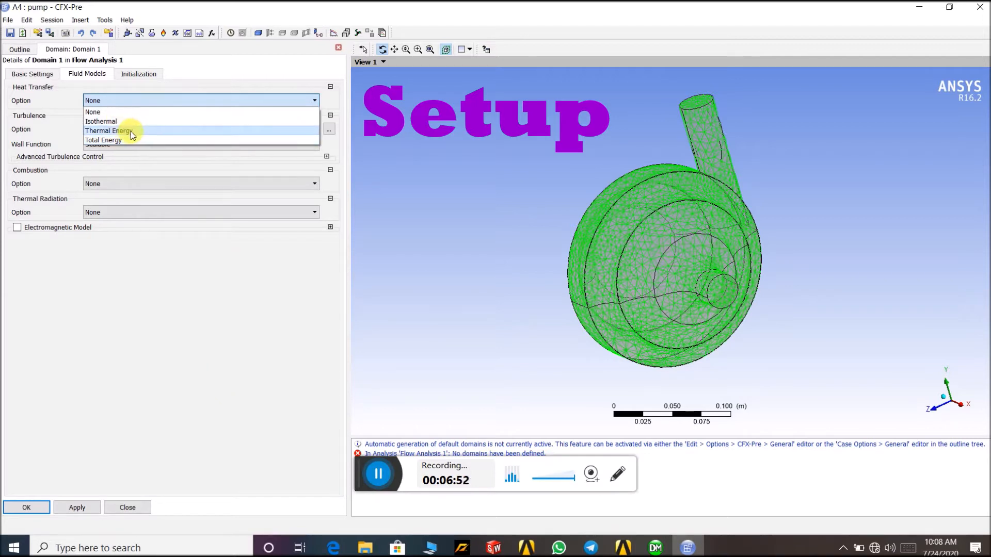
{"action": "key", "text": "Return"}
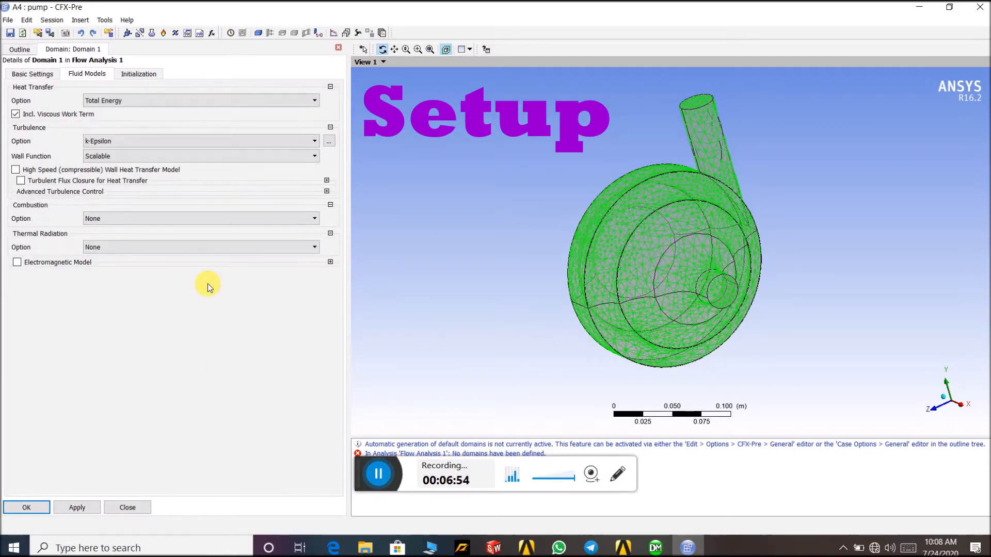
{"action": "left_click", "coordinate": [248, 100]}
{"action": "left_click", "coordinate": [256, 112]}
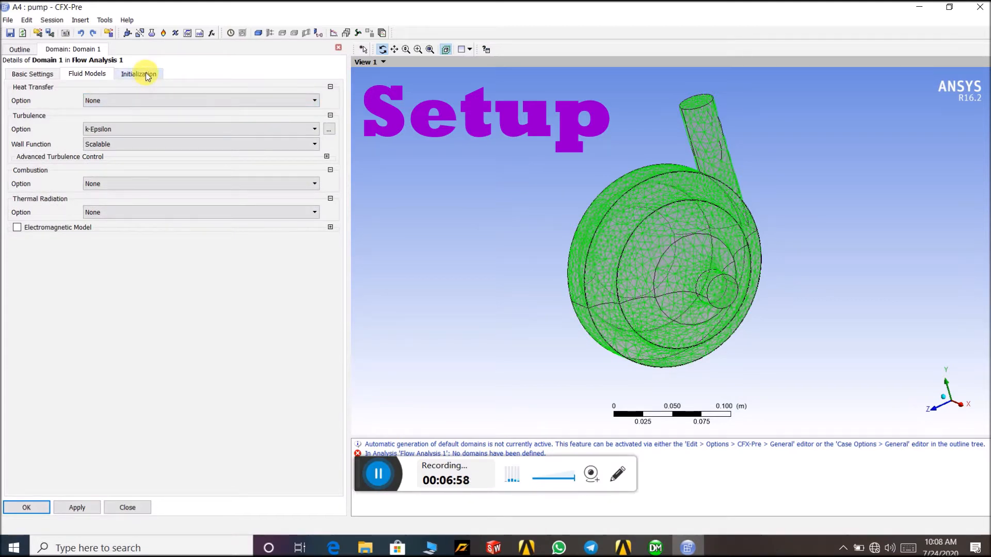
{"action": "left_click", "coordinate": [76, 507]}
{"action": "left_click", "coordinate": [26, 508]}
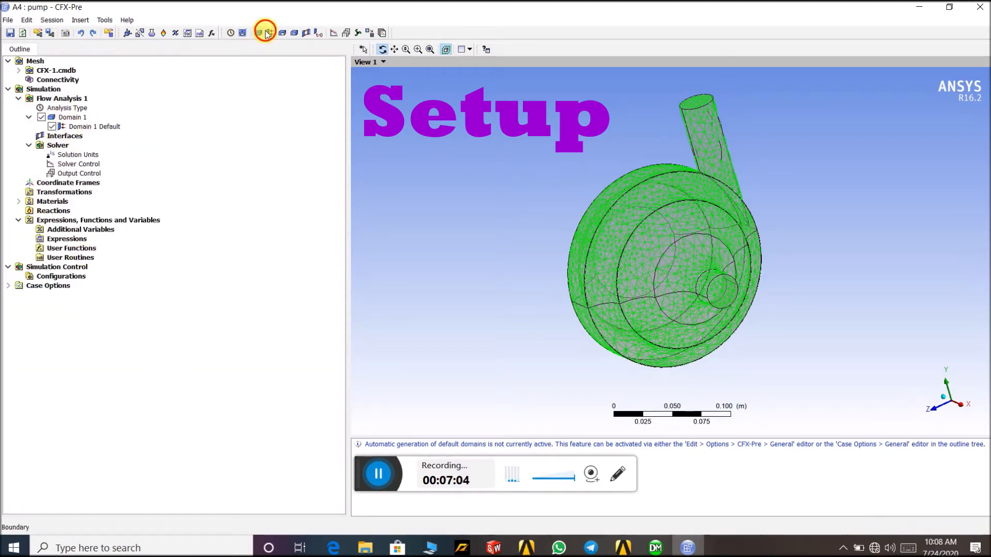
Step: Insert a boundary in the domain with boundary type Inlet and location INLET
{"action": "left_click", "coordinate": [267, 34]}
{"action": "left_click", "coordinate": [308, 80]}
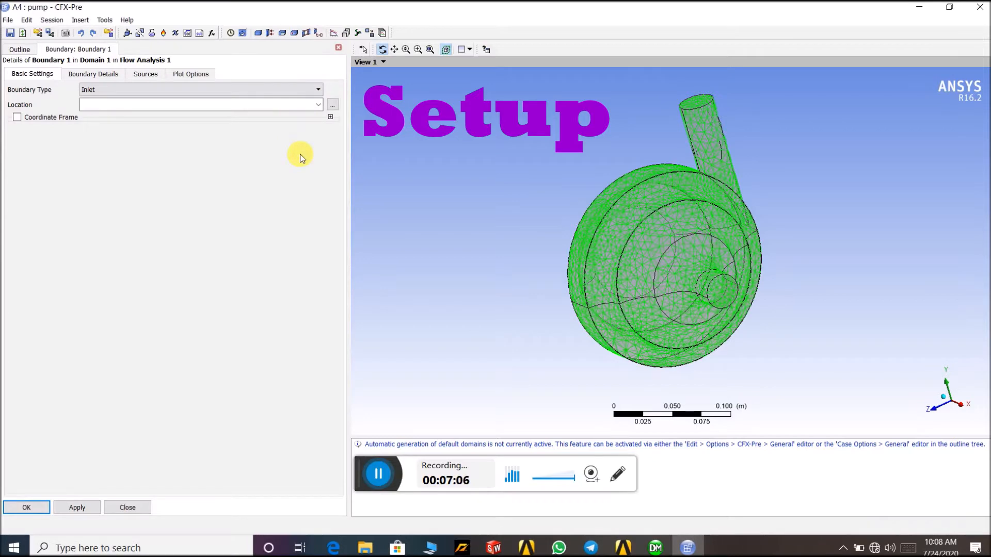
{"action": "left_click_drag", "start_coordinate": [460, 222], "coordinate": [738, 292]}
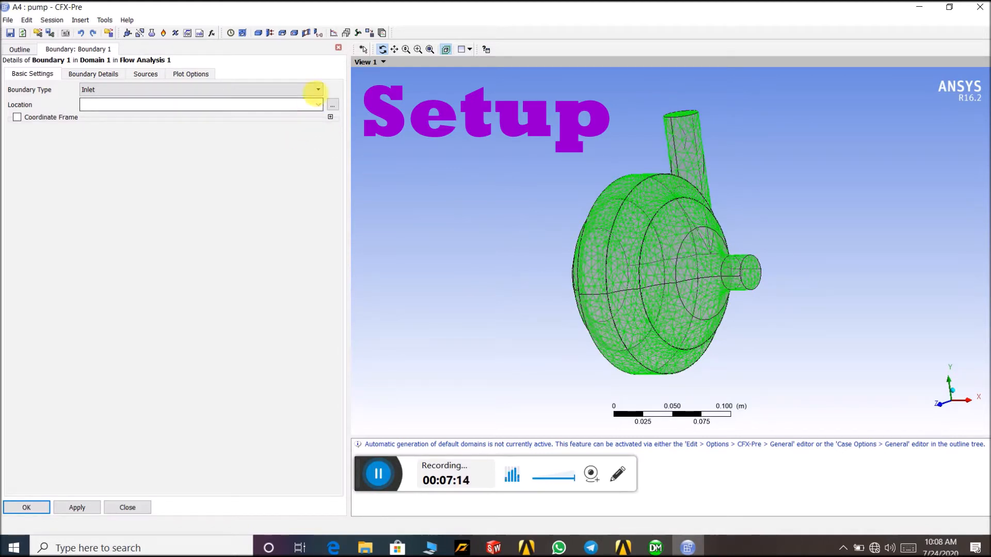
{"action": "left_click", "coordinate": [318, 89]}
{"action": "left_click", "coordinate": [240, 135]}
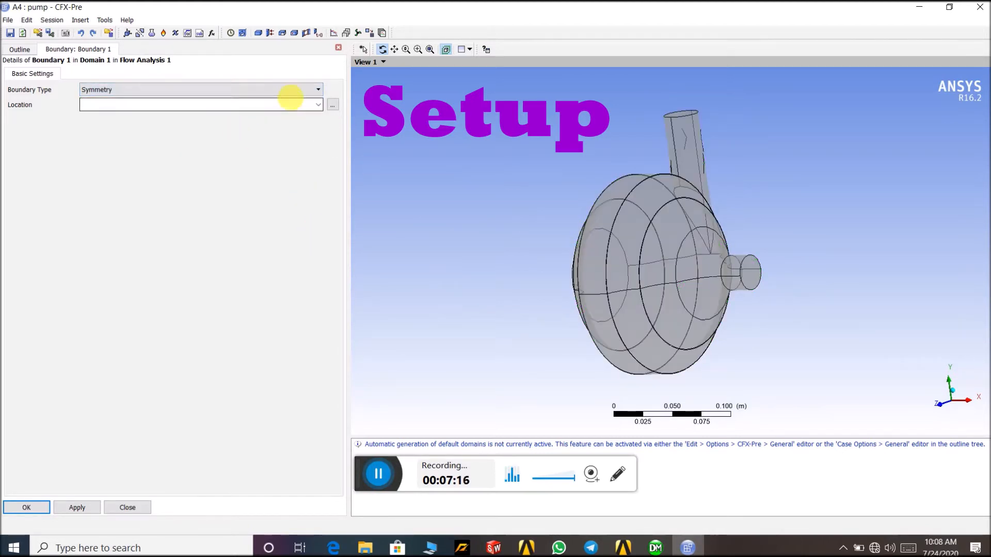
{"action": "left_click", "coordinate": [299, 89]}
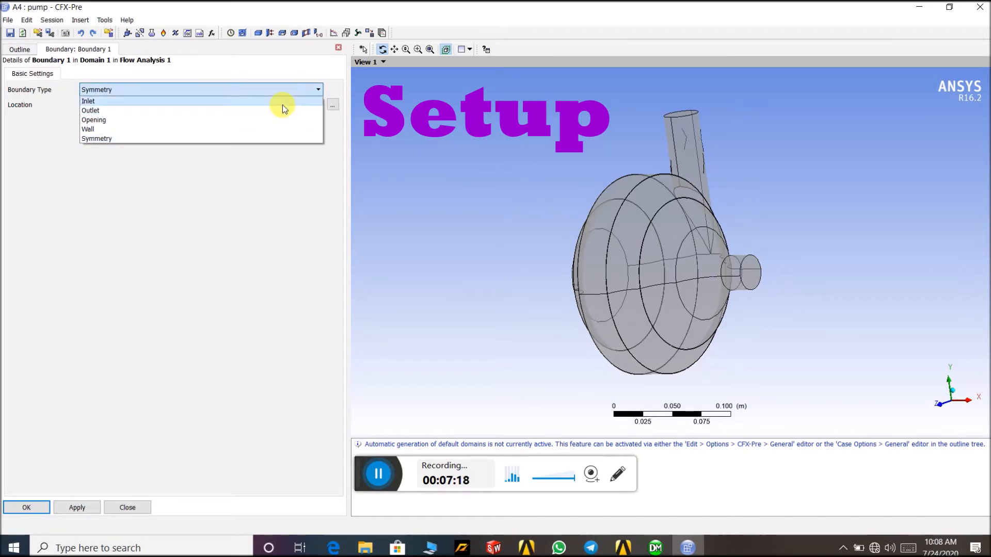
{"action": "left_click", "coordinate": [283, 102]}
{"action": "left_click", "coordinate": [319, 106]}
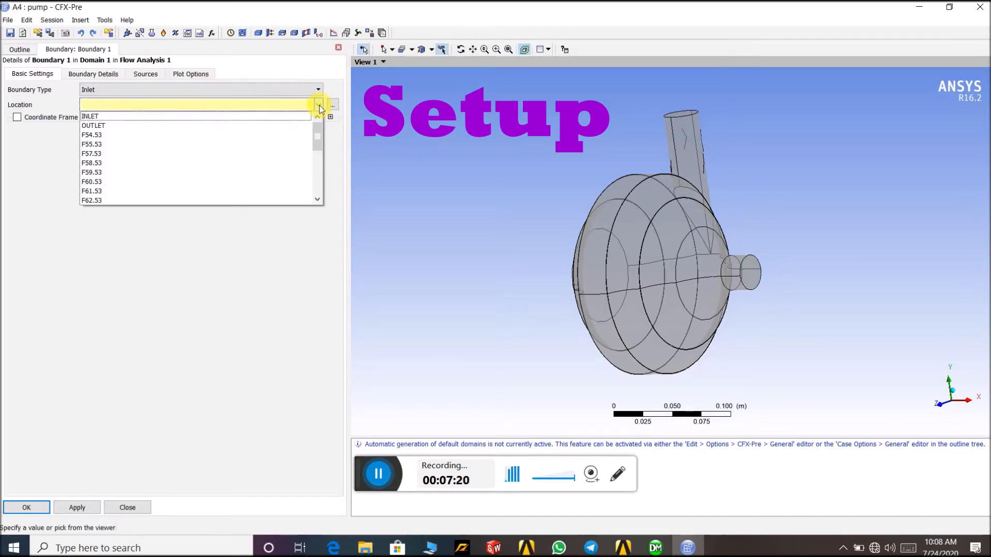
{"action": "left_click", "coordinate": [295, 115]}
Step: Set the inlet's Mass And Momentum option to Total Pressure (stable) with a relative pressure of 100 Pa, and apply the boundary
{"action": "left_click", "coordinate": [86, 75]}
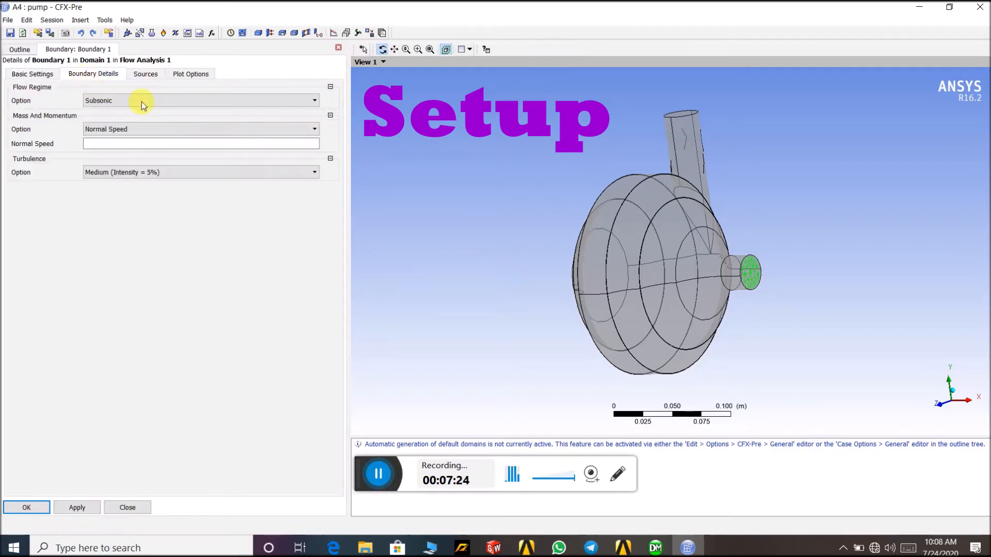
{"action": "left_click", "coordinate": [299, 129]}
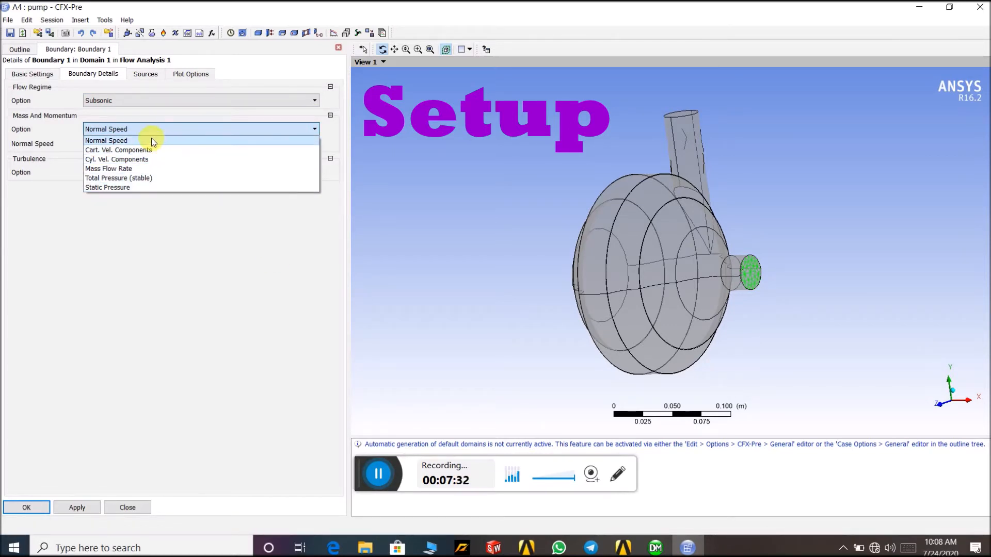
{"action": "left_click", "coordinate": [200, 179]}
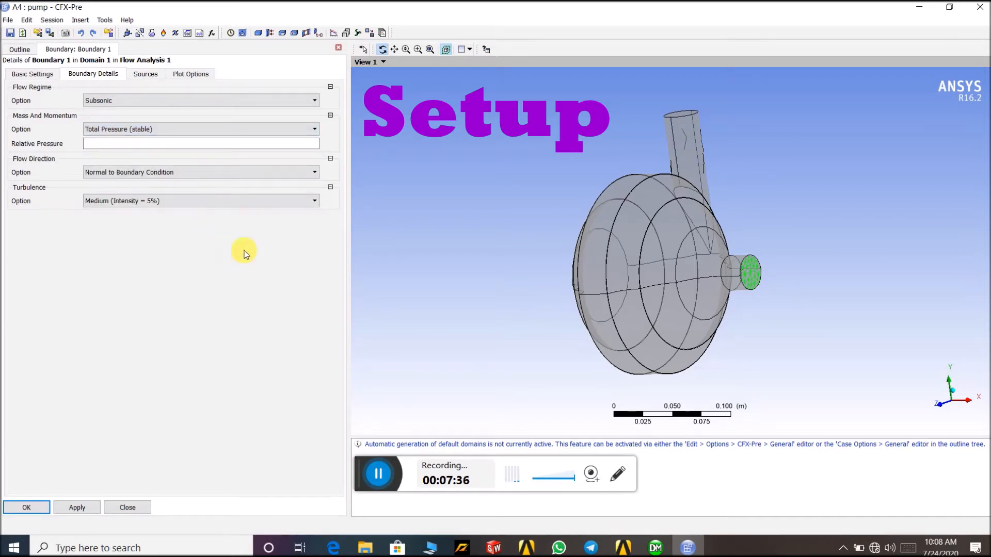
{"action": "left_click", "coordinate": [183, 145]}
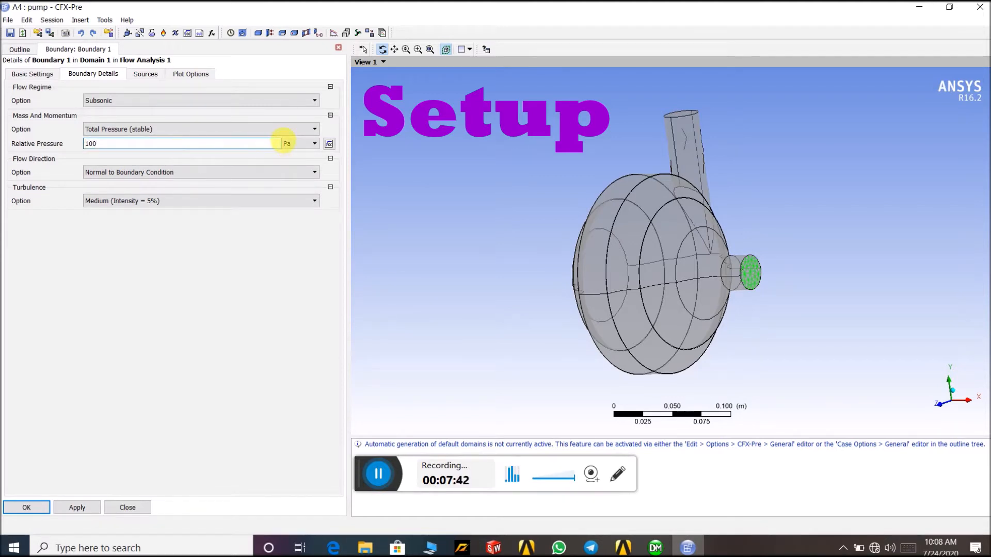
{"action": "left_click", "coordinate": [316, 144]}
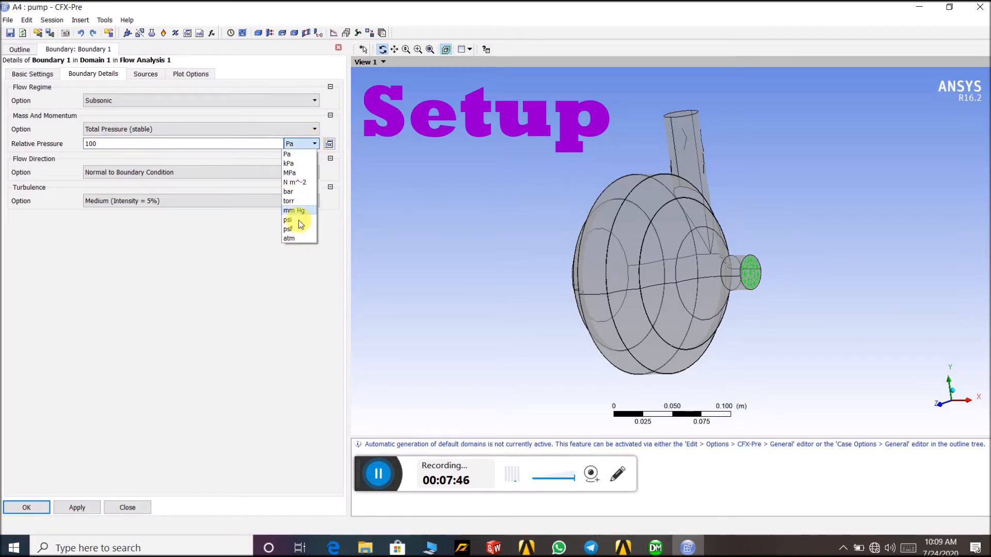
{"action": "left_click", "coordinate": [296, 238]}
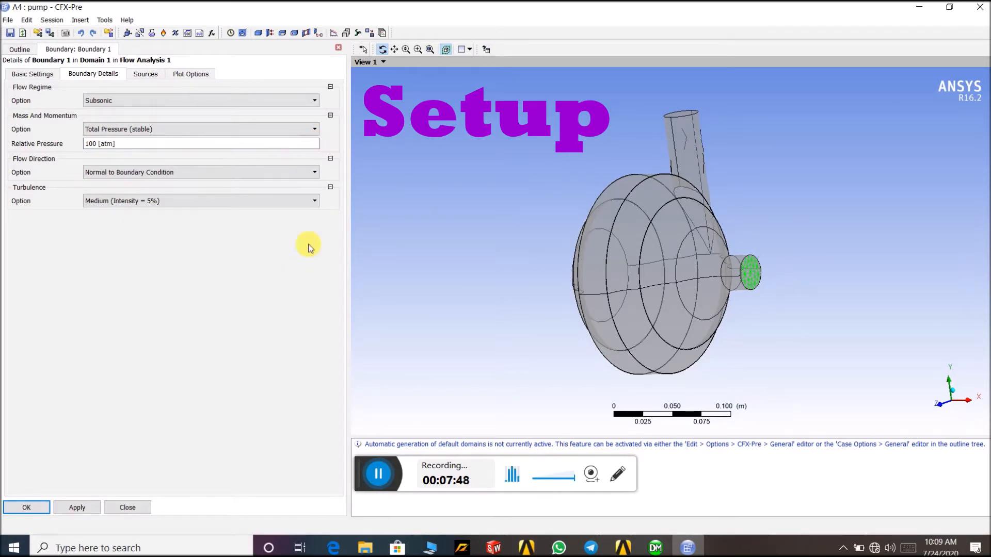
{"action": "left_click", "coordinate": [306, 144]}
{"action": "left_click", "coordinate": [314, 144]}
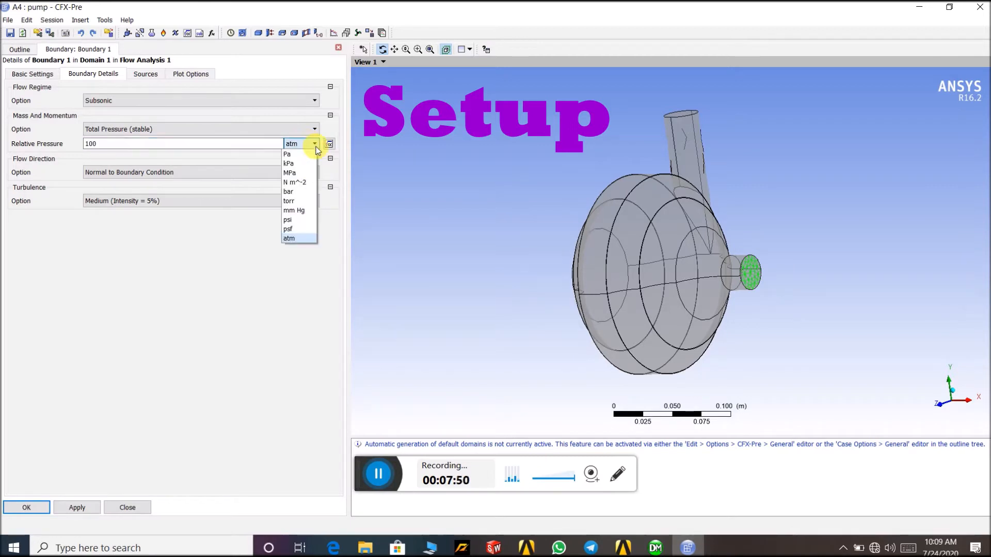
{"action": "left_click", "coordinate": [287, 153]}
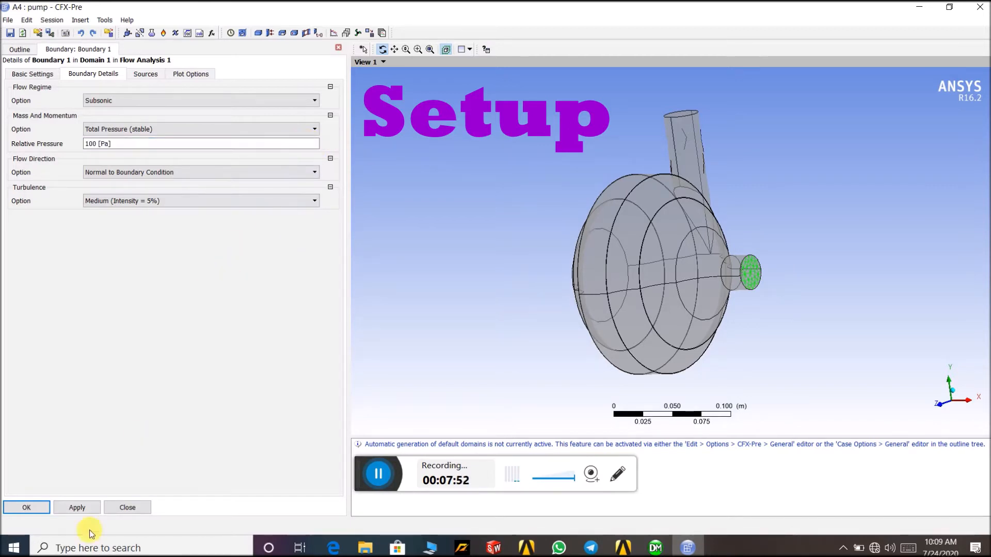
{"action": "left_click", "coordinate": [83, 505]}
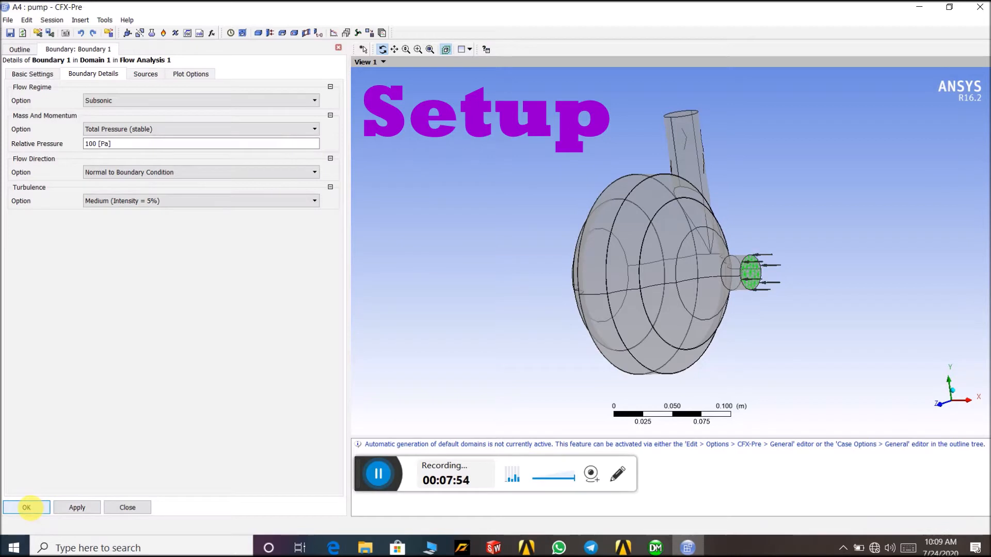
{"action": "left_click", "coordinate": [29, 508]}
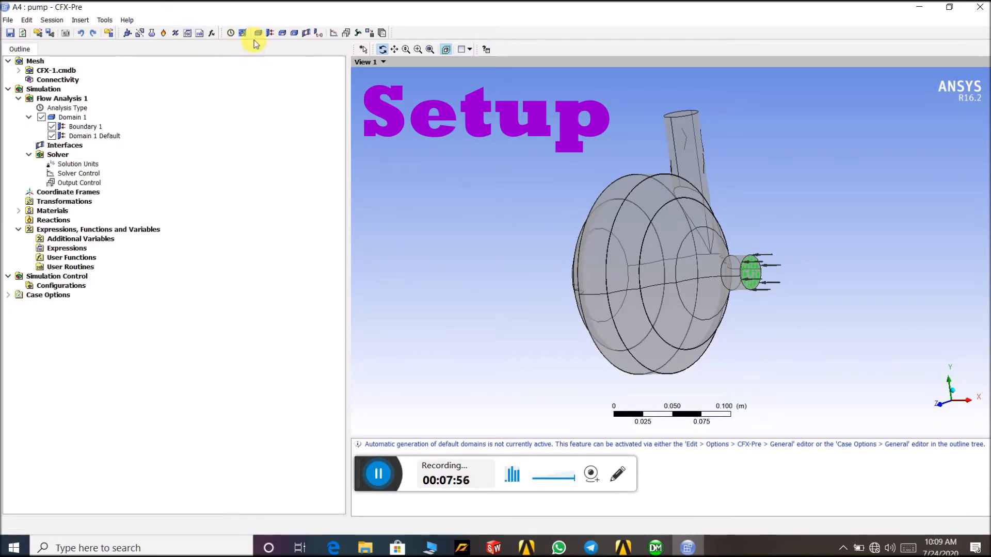
Step: Insert a second boundary in the domain with boundary type Outlet and location OUTLET
{"action": "left_click", "coordinate": [270, 32]}
{"action": "left_click", "coordinate": [303, 85]}
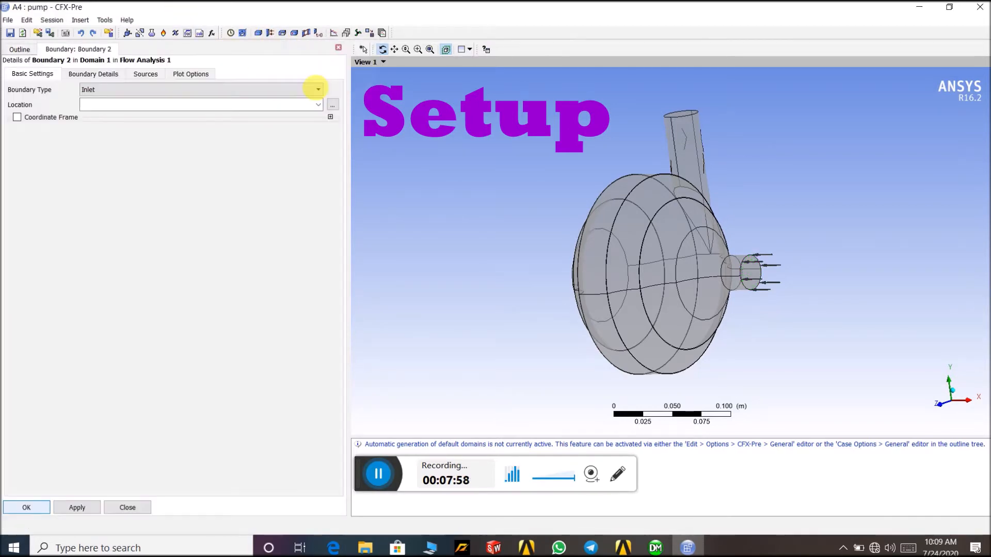
{"action": "left_click_drag", "start_coordinate": [534, 187], "coordinate": [528, 187]}
{"action": "left_click", "coordinate": [311, 89]}
{"action": "left_click", "coordinate": [310, 107]}
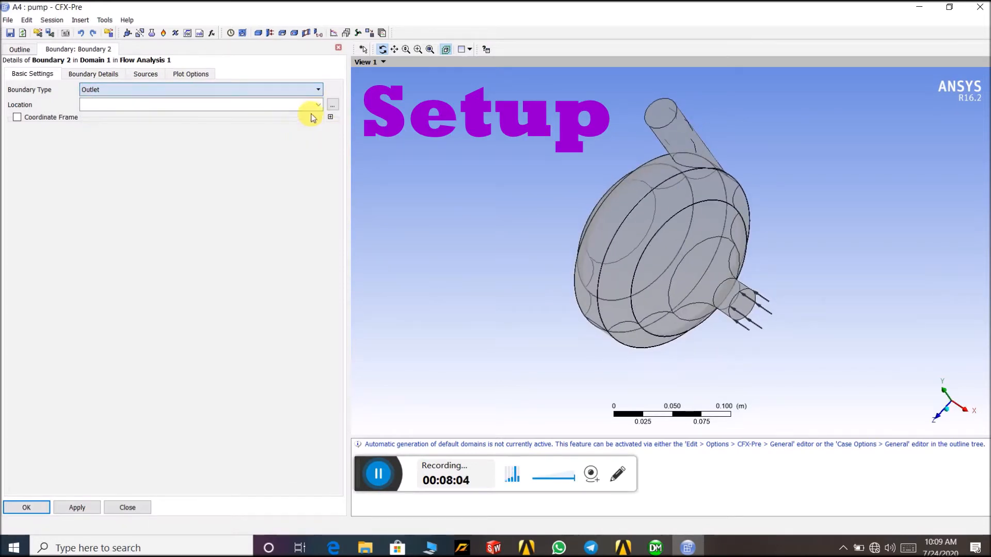
{"action": "left_click", "coordinate": [317, 105]}
{"action": "left_click", "coordinate": [303, 125]}
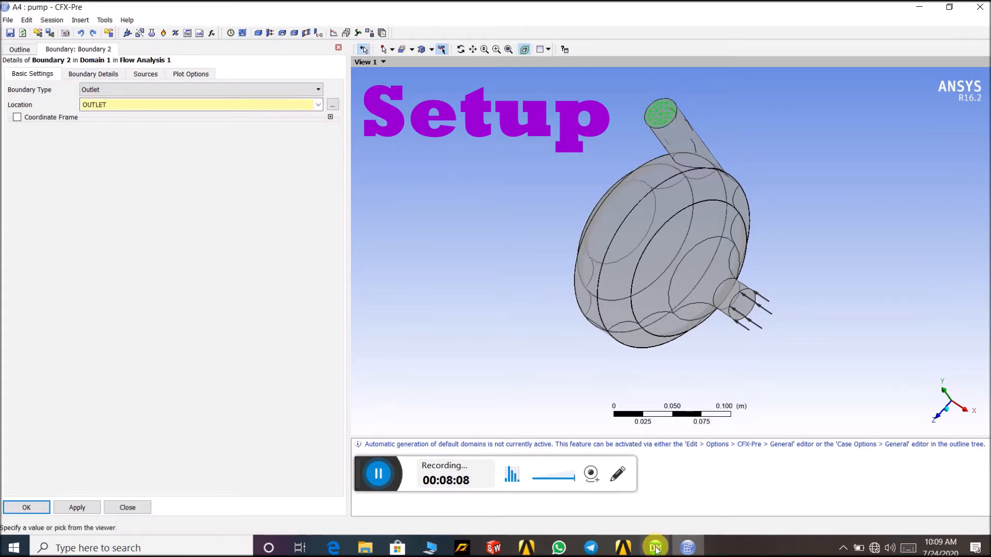
Step: Switch to Meshing, check which faces the INLET and OUTLET named selections cover, and return to CFX-Pre
{"action": "mouse_move", "coordinate": [656, 548]}
{"action": "left_click", "coordinate": [705, 507]}
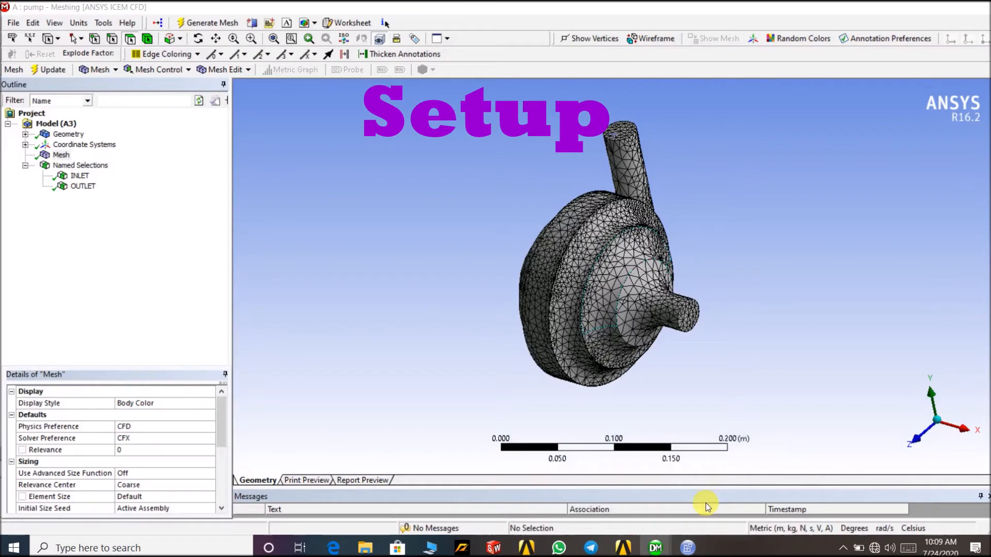
{"action": "left_click", "coordinate": [78, 176]}
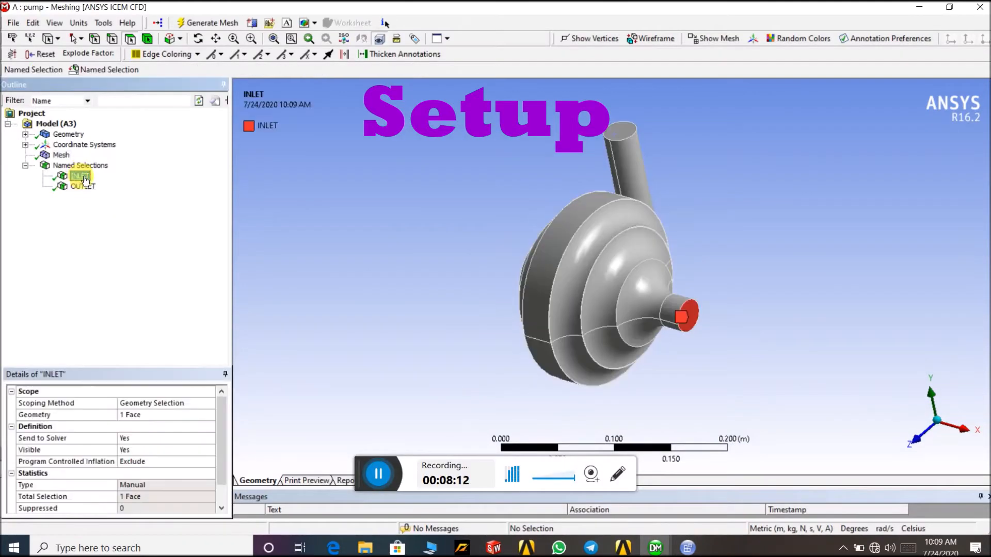
{"action": "left_click", "coordinate": [84, 187]}
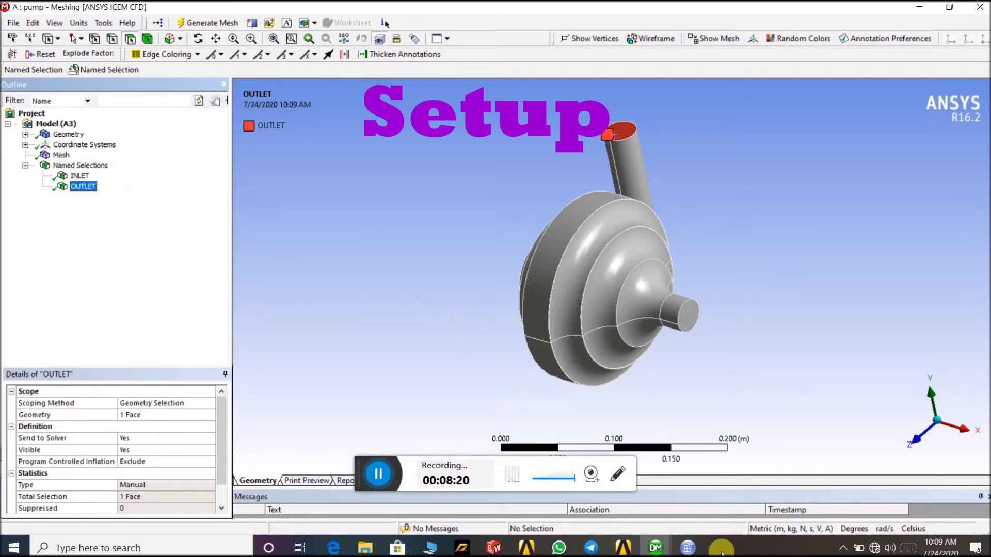
{"action": "left_click", "coordinate": [697, 548]}
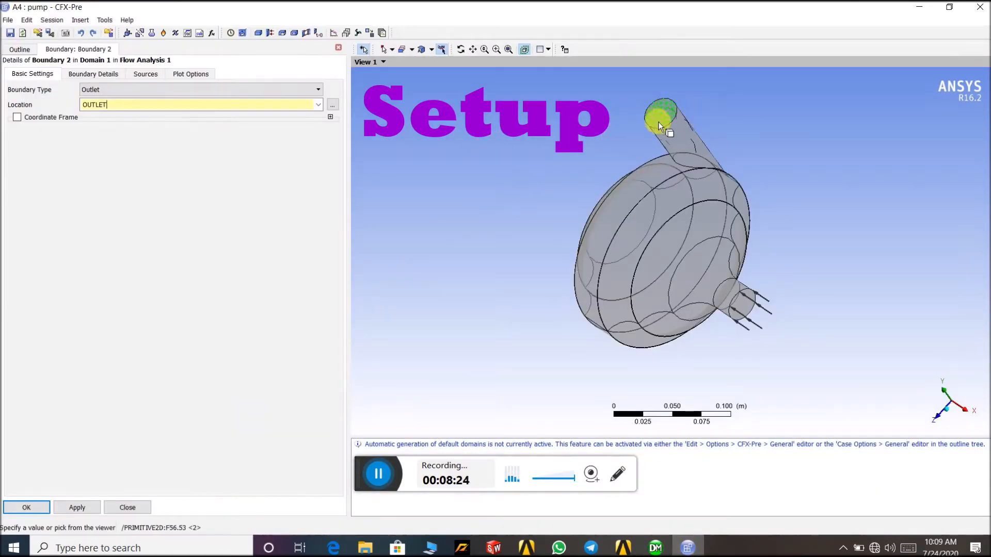
Step: Keep OUTLET as the outlet boundary's location, set its average static relative pressure to 1 Pa, and apply the boundary
{"action": "left_click", "coordinate": [318, 105]}
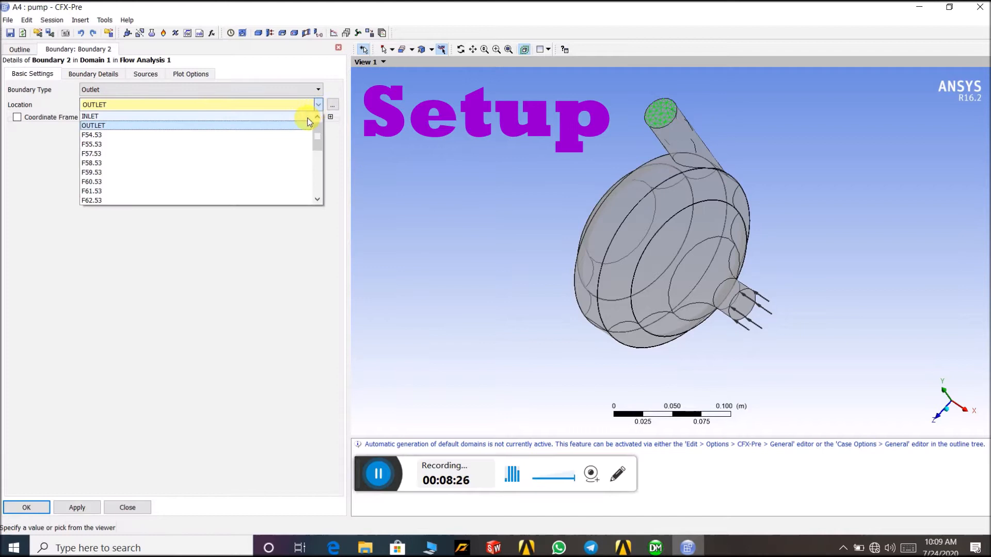
{"action": "left_click", "coordinate": [303, 128]}
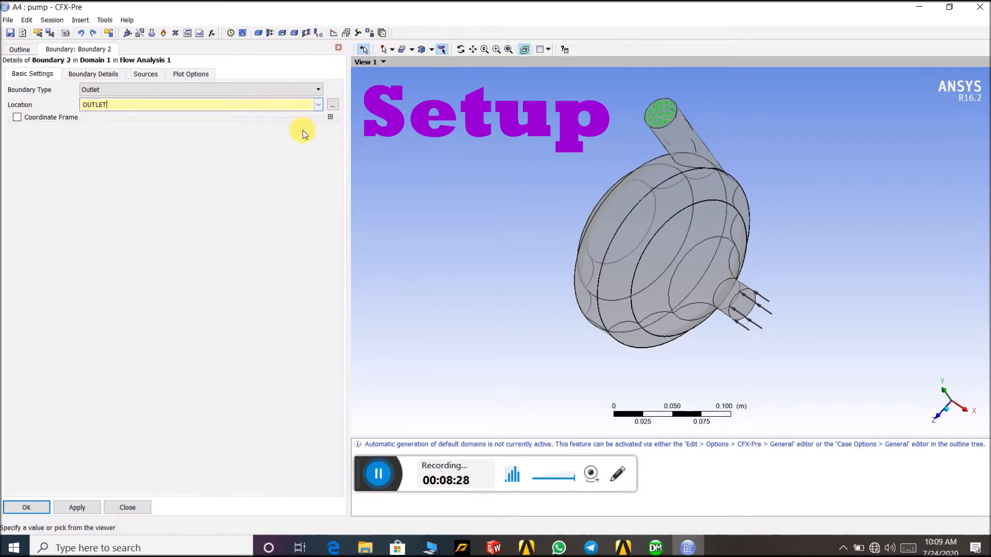
{"action": "left_click", "coordinate": [93, 75]}
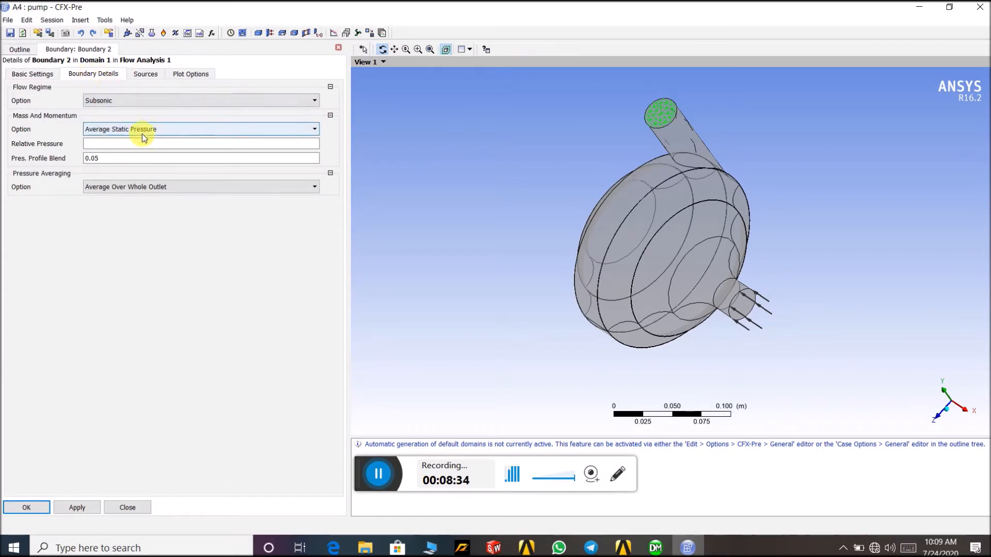
{"action": "left_click", "coordinate": [178, 145]}
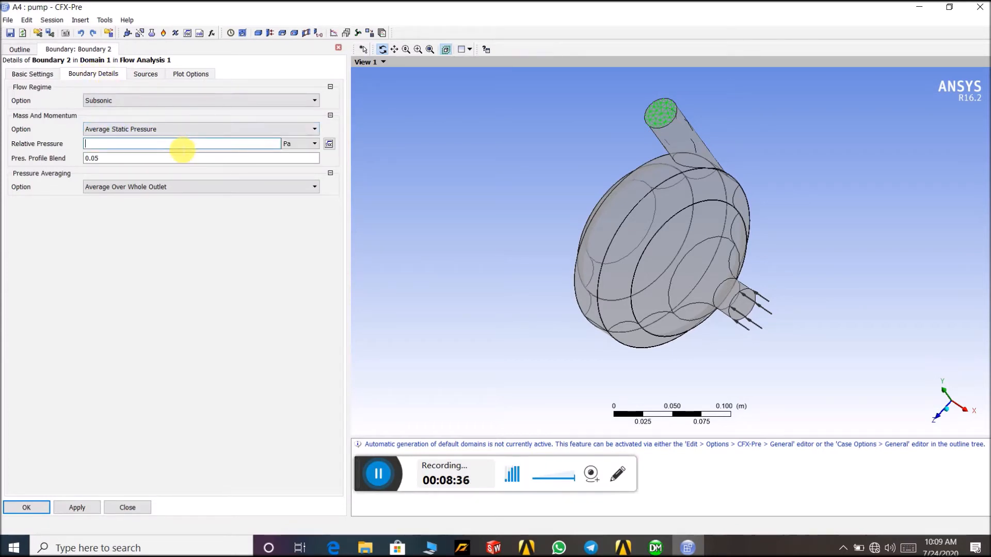
{"action": "type", "text": "1"}
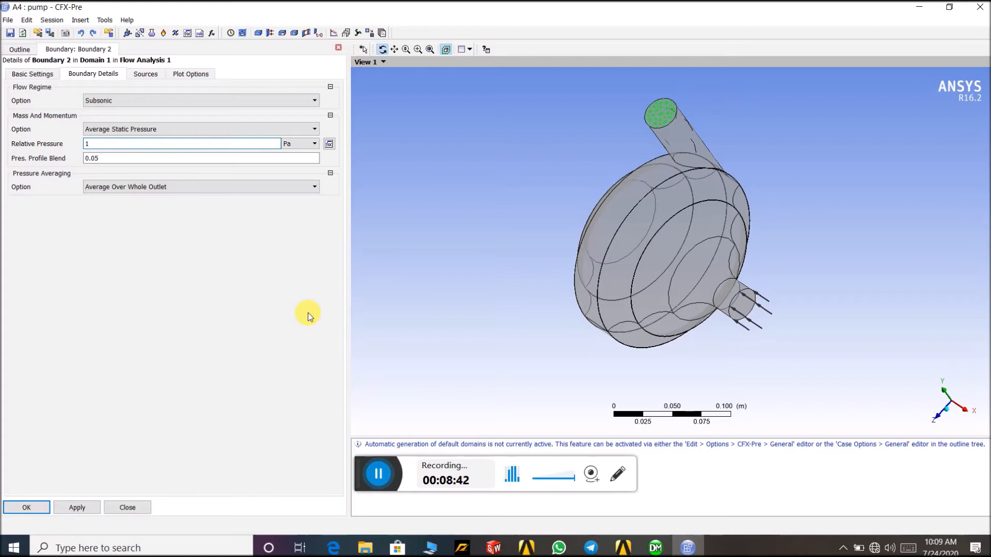
{"action": "left_click_drag", "start_coordinate": [500, 330], "coordinate": [522, 304]}
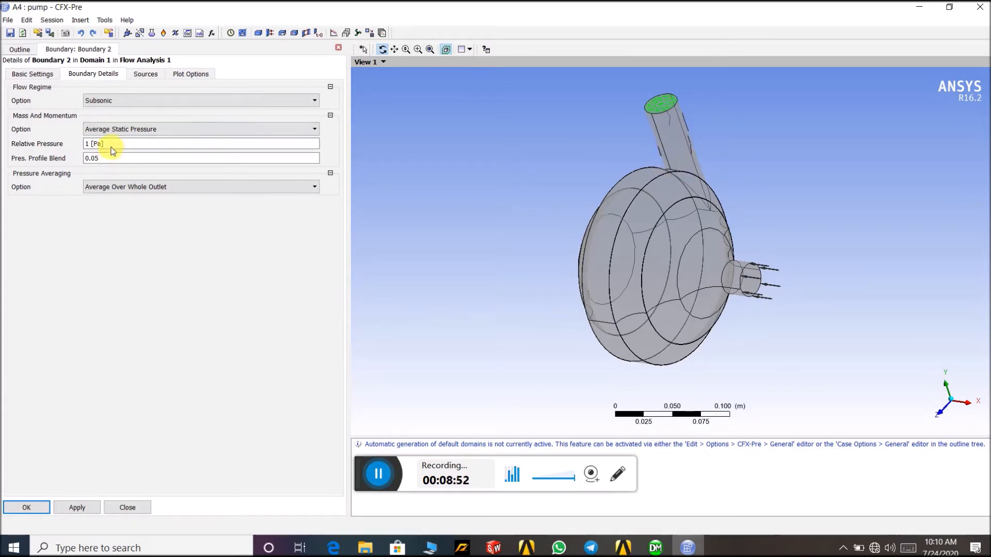
{"action": "left_click", "coordinate": [67, 512]}
{"action": "left_click", "coordinate": [27, 508]}
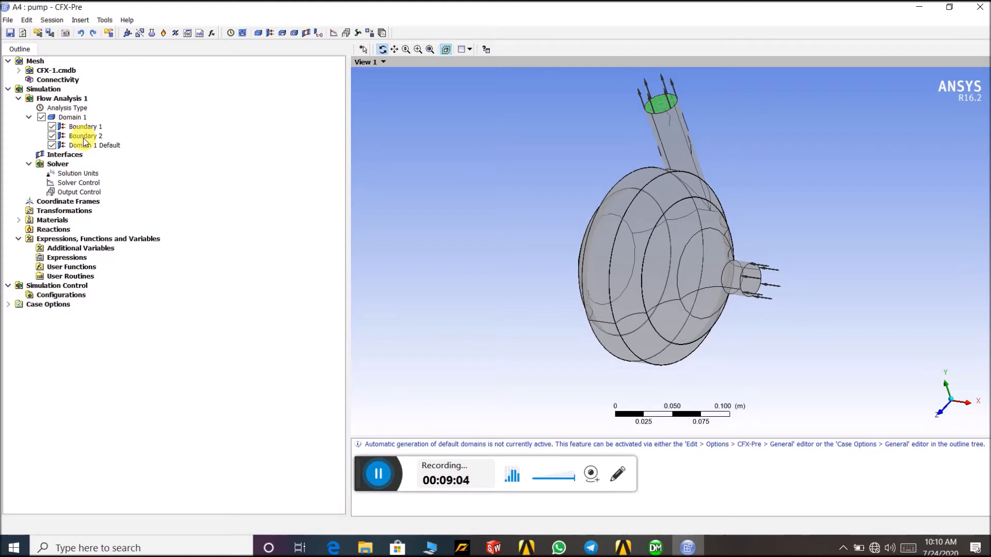
Step: Open the Solution cell from Workbench, set the run's Initialization Option to Initial Conditions, and start the solver run
{"action": "left_click", "coordinate": [633, 550]}
{"action": "double_click", "coordinate": [262, 153]}
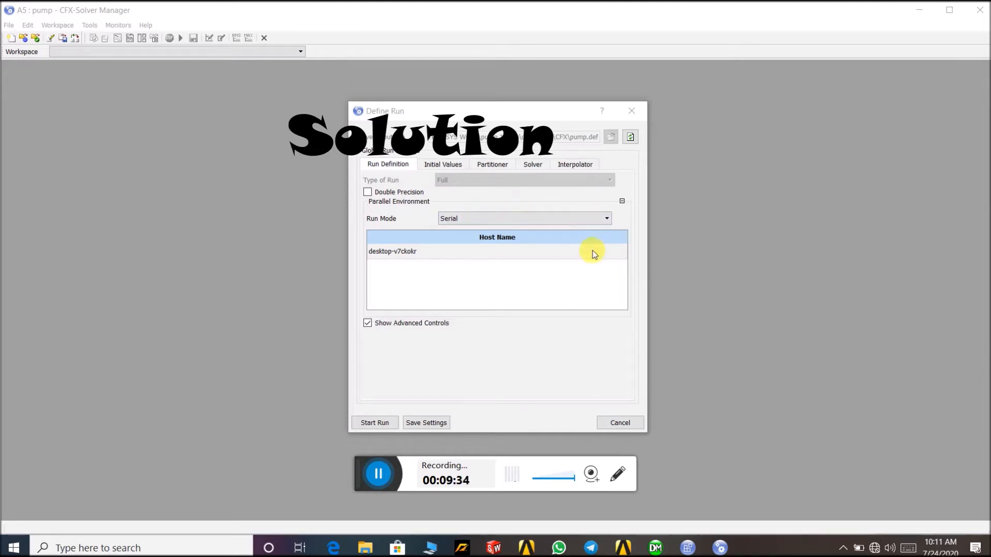
{"action": "left_click", "coordinate": [446, 165]}
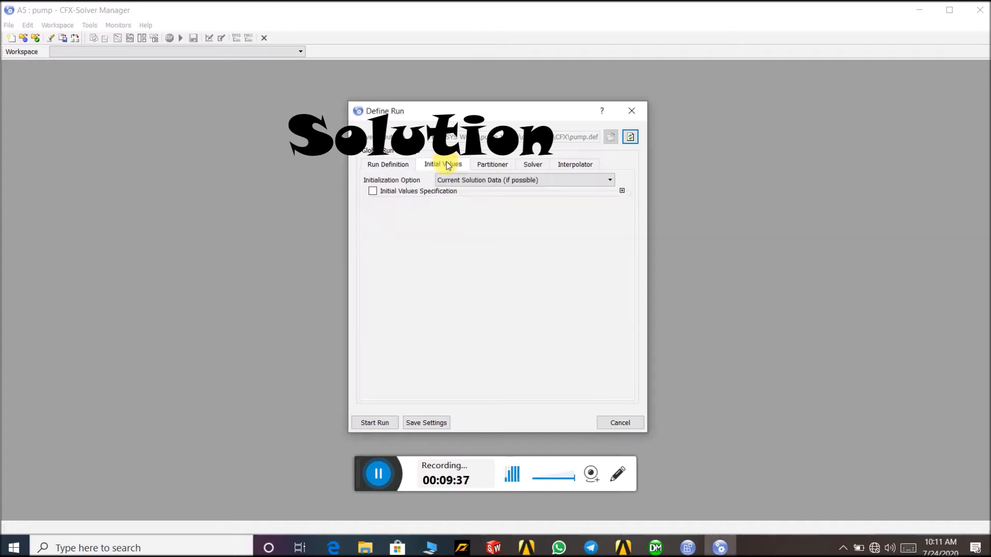
{"action": "left_click", "coordinate": [581, 181]}
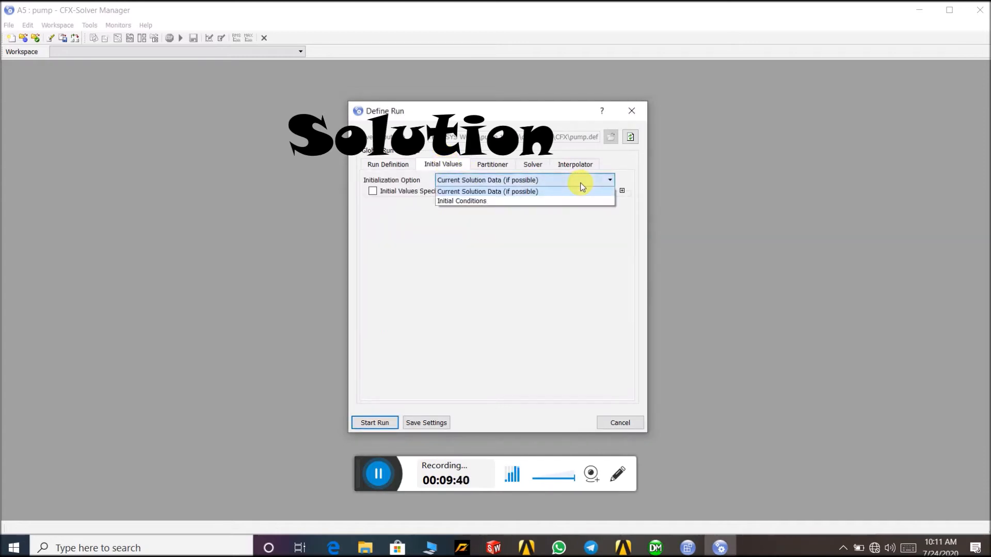
{"action": "left_click", "coordinate": [473, 203]}
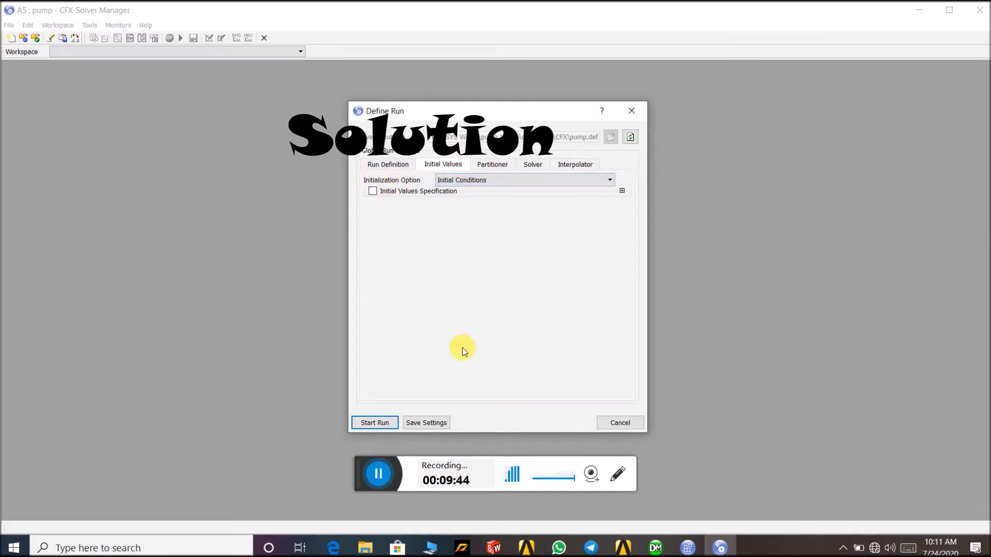
{"action": "left_click", "coordinate": [376, 424]}
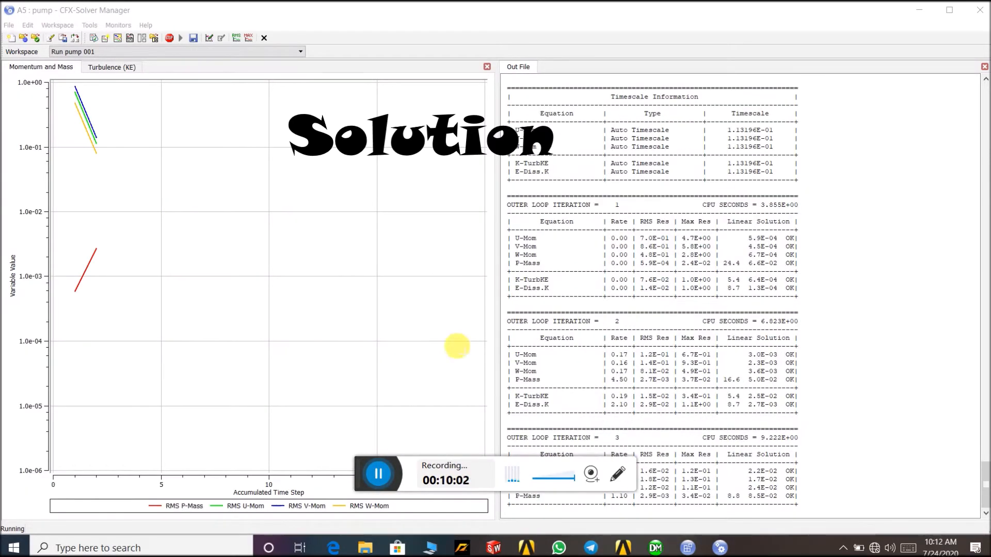
{"action": "mouse_move", "coordinate": [696, 553]}
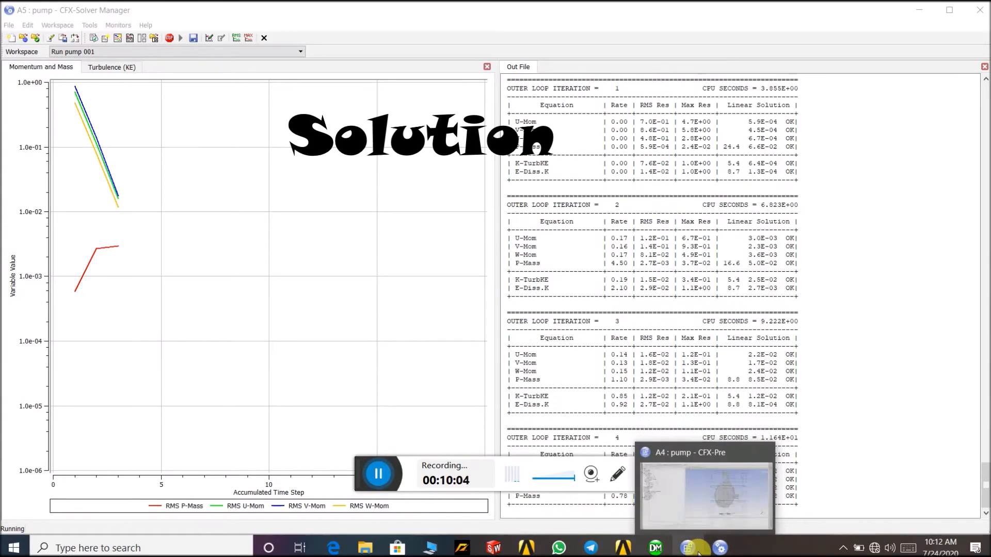
{"action": "left_click", "coordinate": [697, 552]}
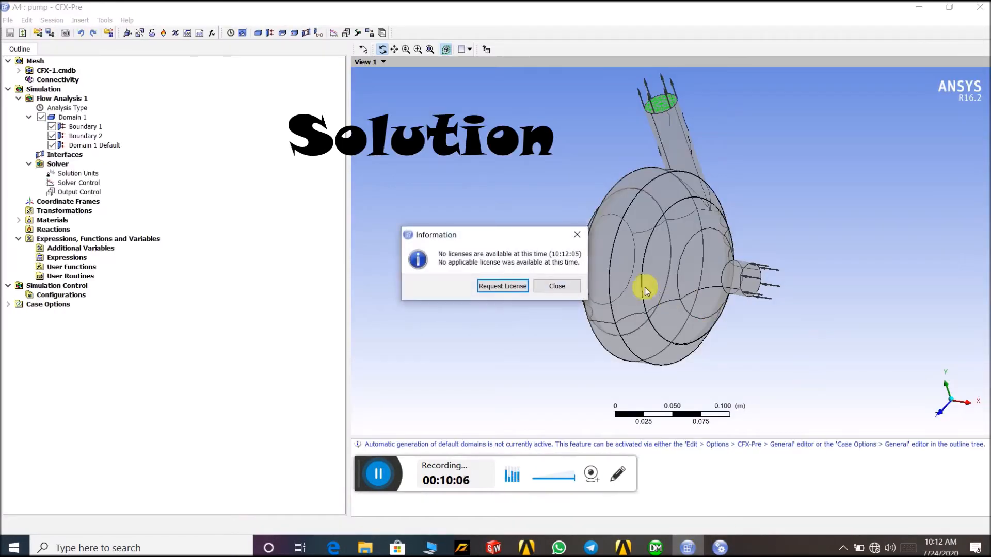
{"action": "left_click", "coordinate": [720, 548]}
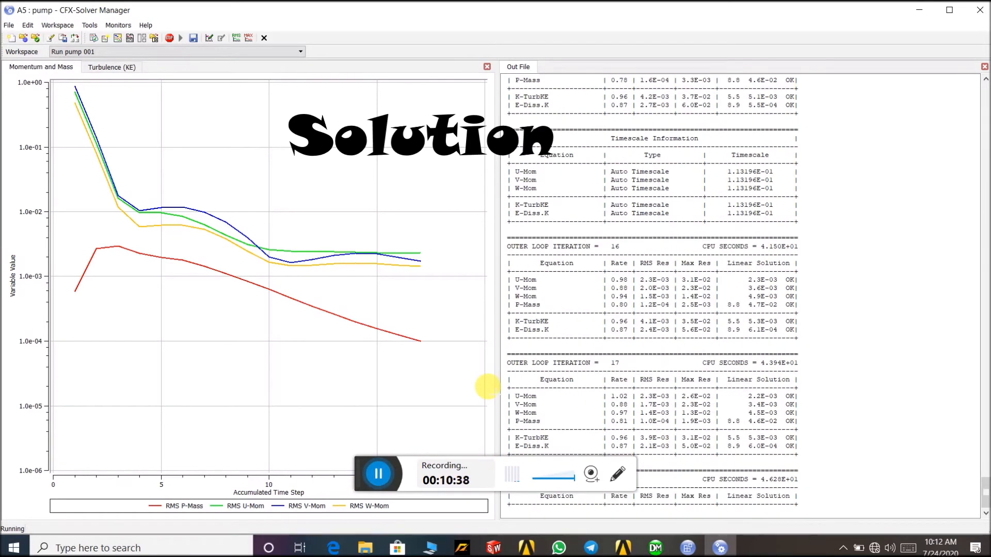
Step: Maximize the CFX-Solver Manager window to follow the residual plot and output file
{"action": "left_click", "coordinate": [950, 10]}
{"action": "left_click", "coordinate": [950, 9]}
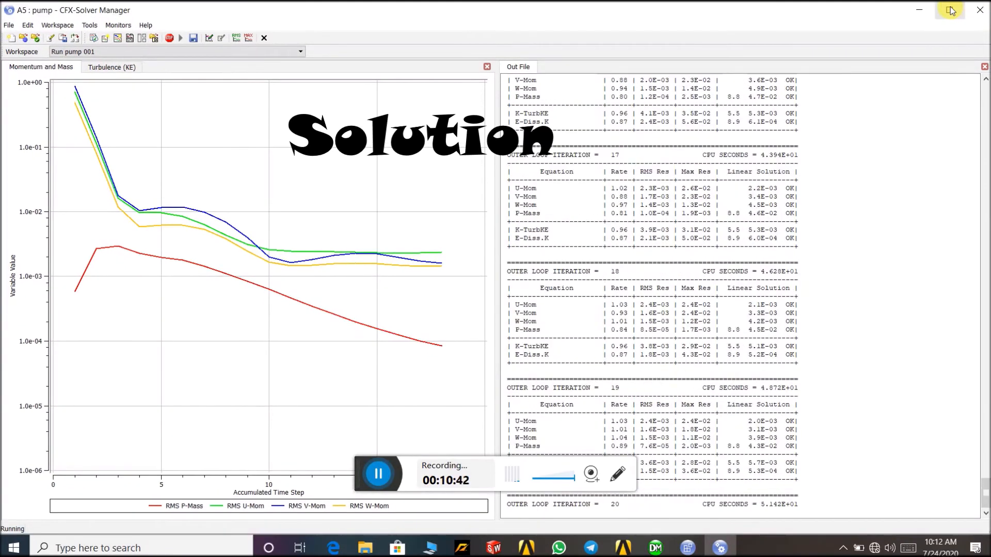
{"action": "left_click_drag", "start_coordinate": [869, 8], "coordinate": [770, 4]}
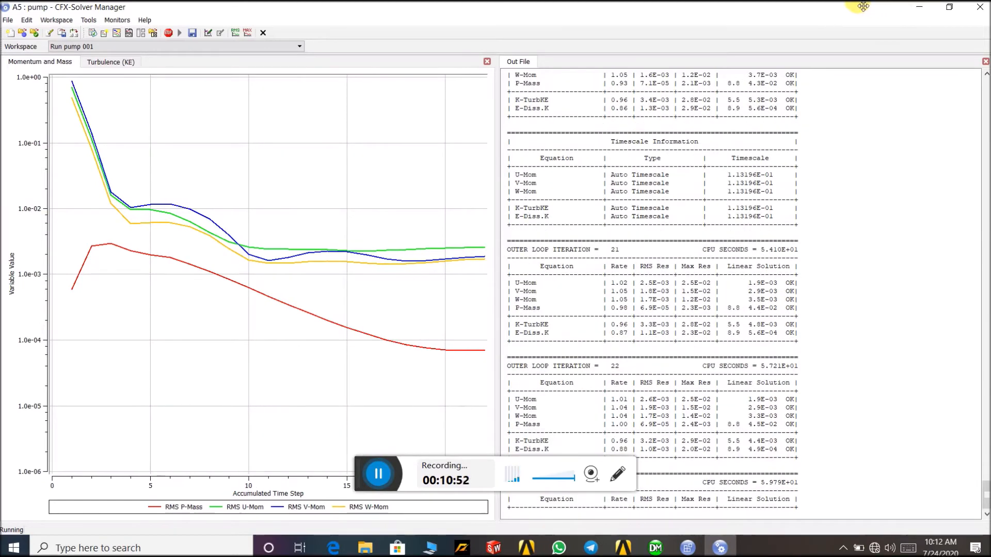
{"action": "left_click", "coordinate": [949, 7]}
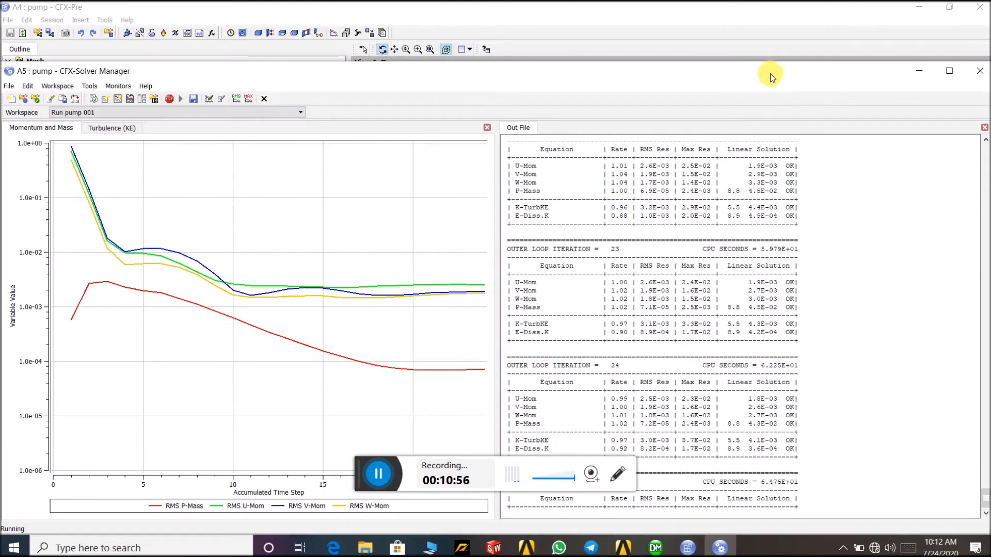
{"action": "left_click_drag", "start_coordinate": [767, 69], "coordinate": [756, 5]}
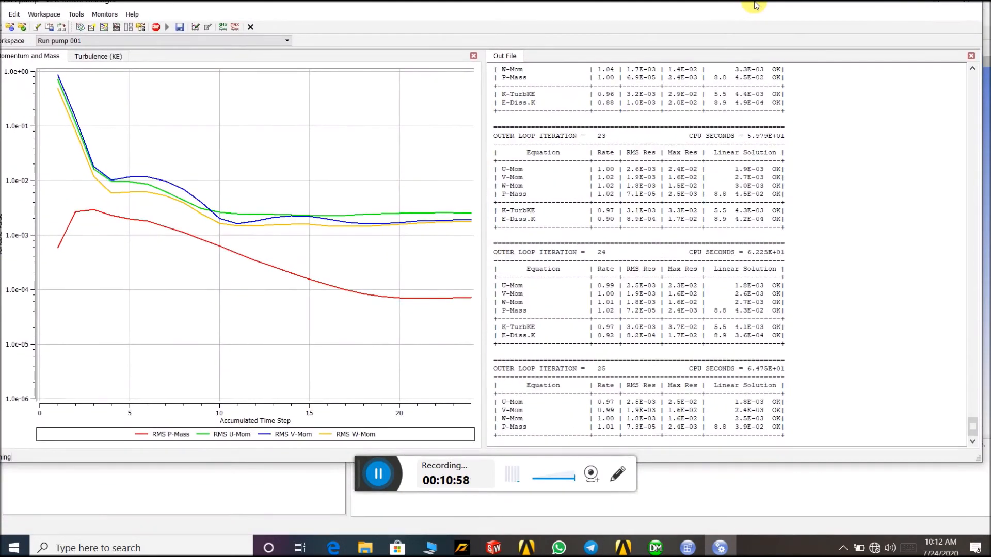
{"action": "left_click_drag", "start_coordinate": [755, 3], "coordinate": [755, 40]}
{"action": "left_click", "coordinate": [935, 39]}
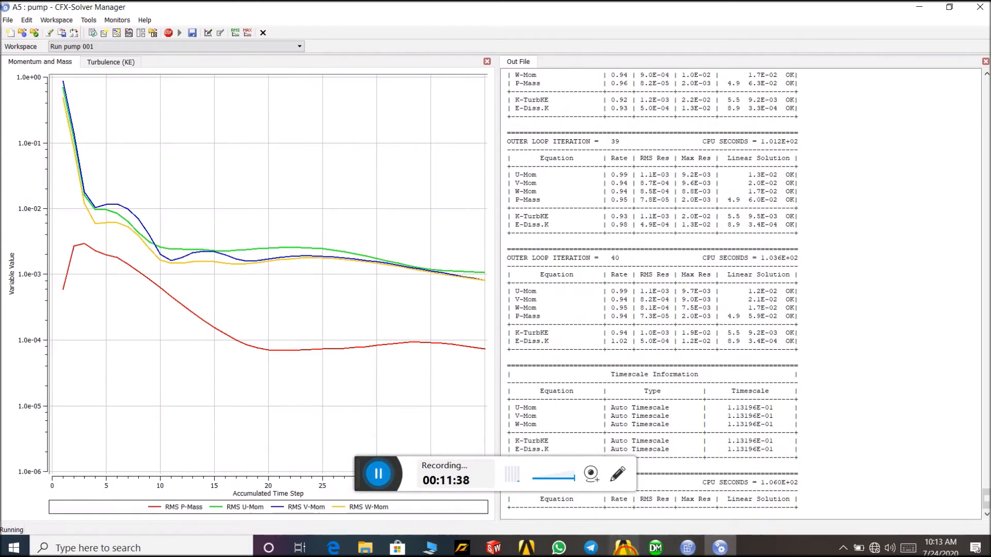
Step: Check the Solution status in the Workbench project schematic and return to CFX-Solver Manager to monitor the run
{"action": "left_click", "coordinate": [623, 551]}
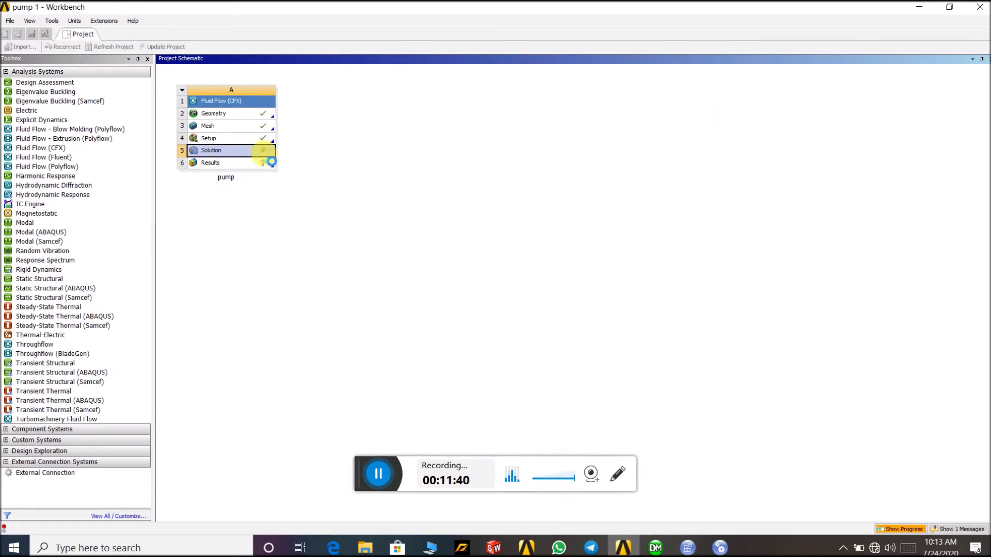
{"action": "left_click", "coordinate": [719, 550]}
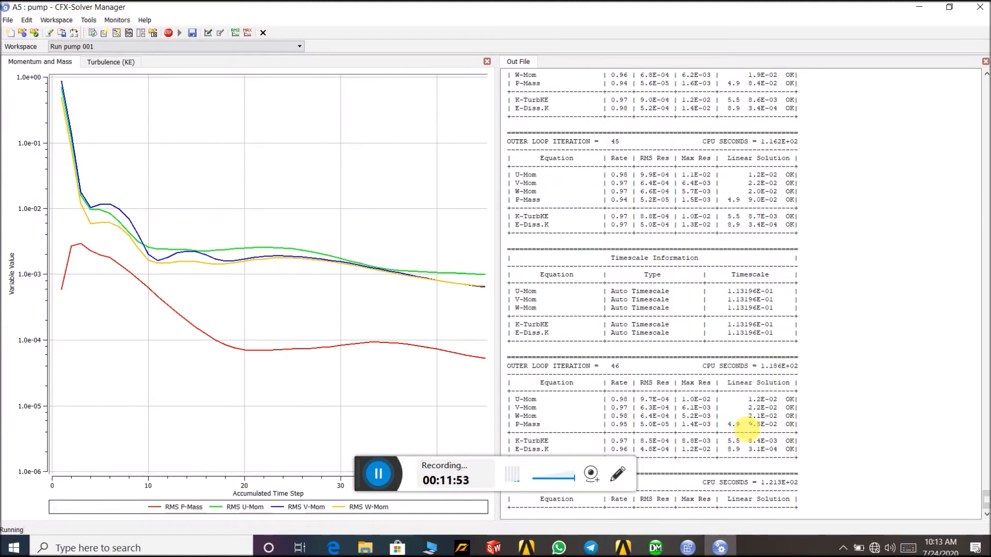
{"action": "left_click", "coordinate": [633, 551]}
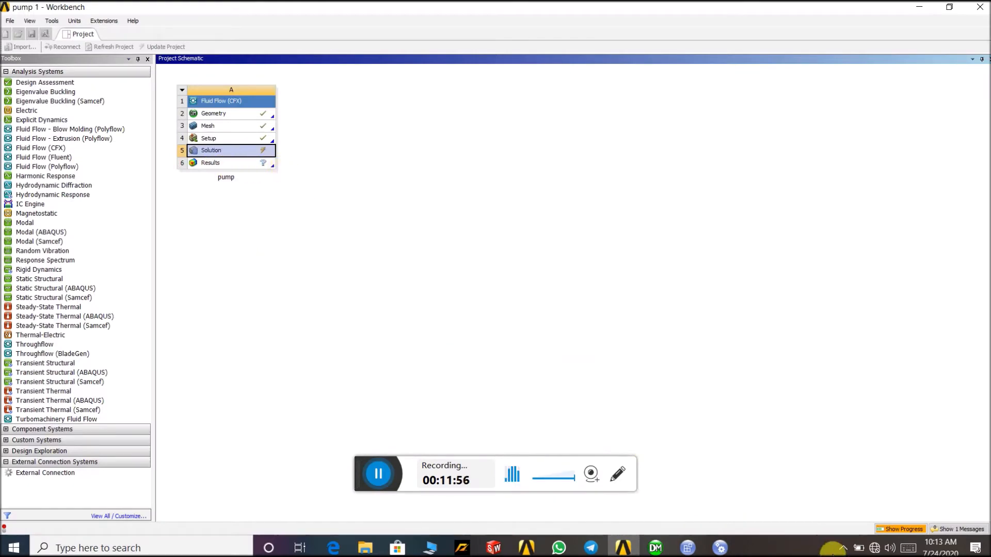
{"action": "left_click", "coordinate": [720, 548]}
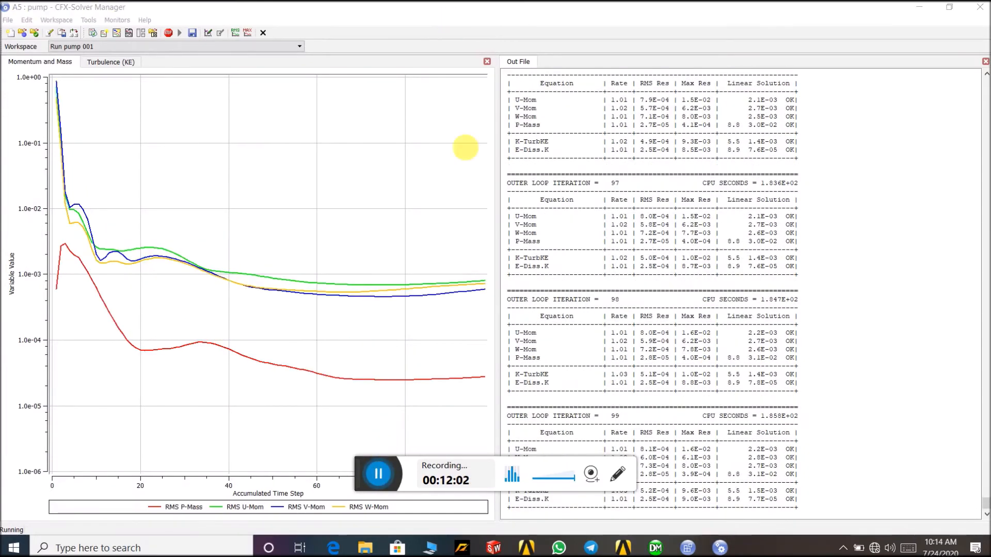
{"action": "left_click_drag", "start_coordinate": [363, 471], "coordinate": [431, 18]}
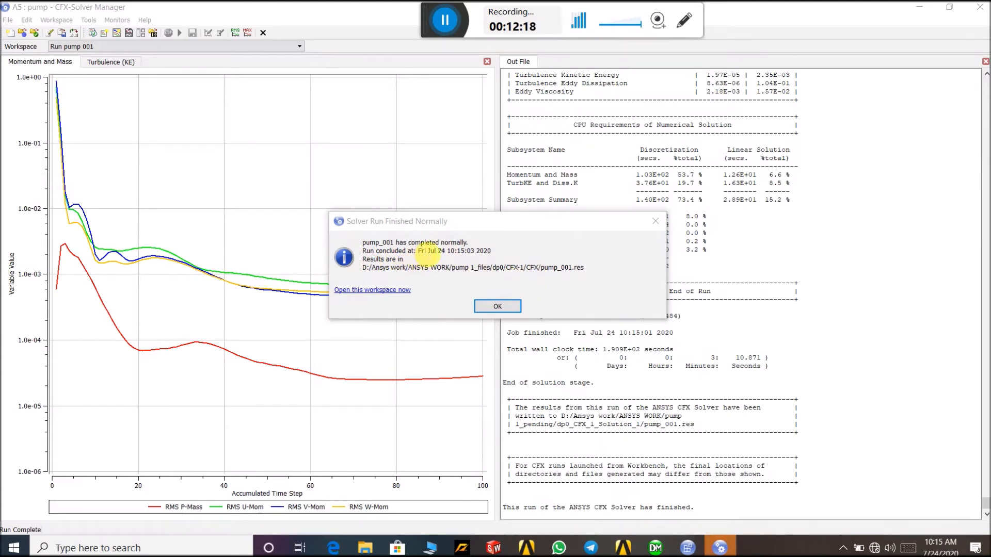
Step: Acknowledge the finished solver run, switch to Workbench, and open the pump system's Results in CFD-Post
{"action": "double_click", "coordinate": [422, 251]}
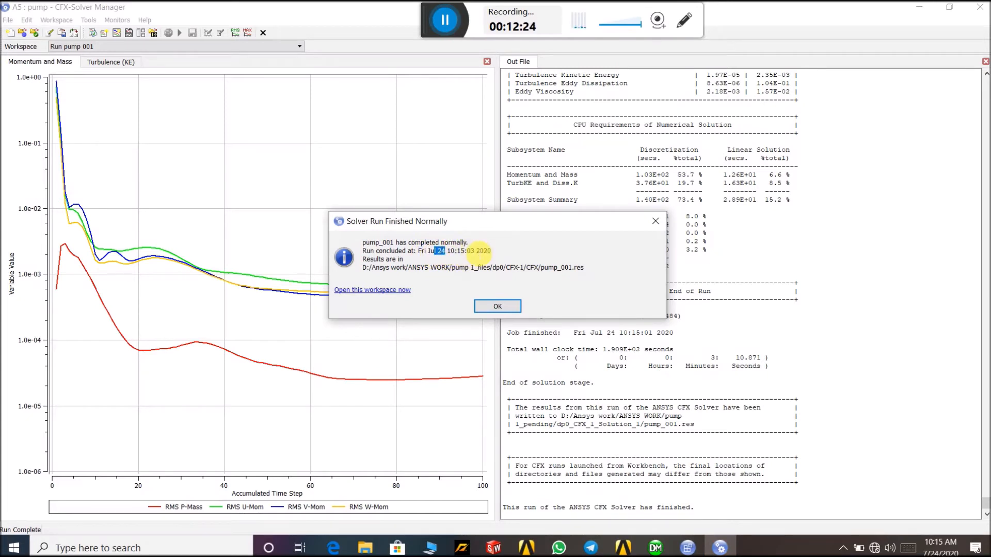
{"action": "left_click", "coordinate": [497, 308]}
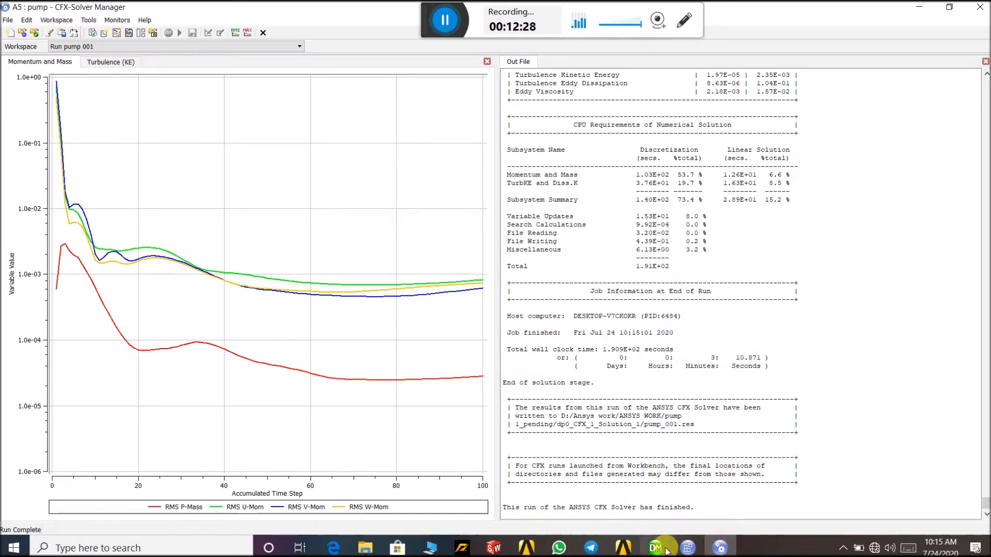
{"action": "left_click", "coordinate": [623, 542]}
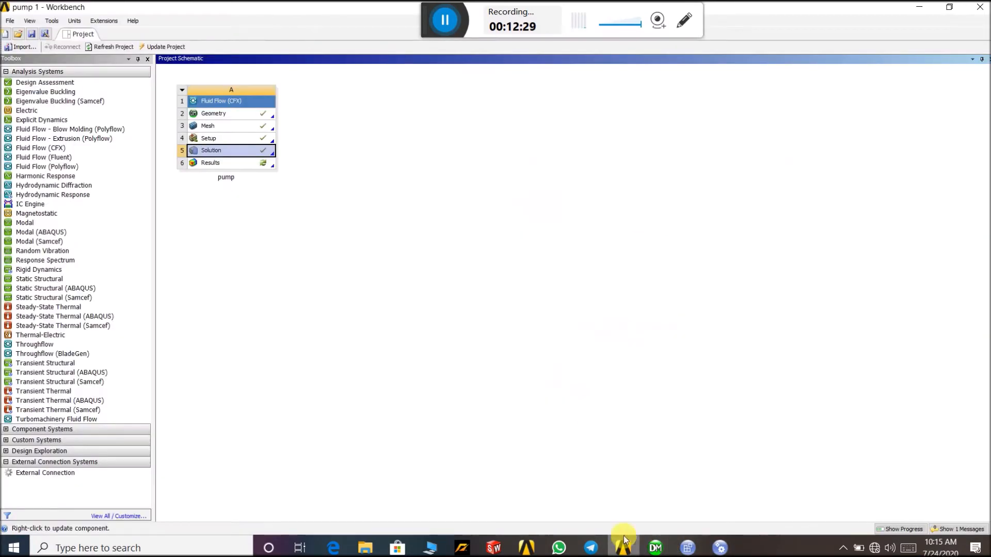
{"action": "double_click", "coordinate": [265, 165]}
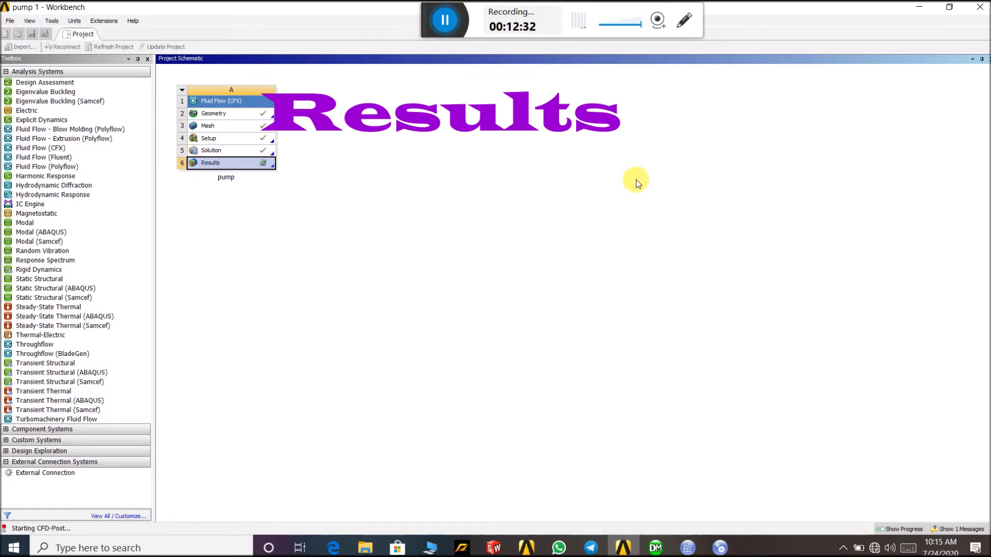
{"action": "left_click", "coordinate": [460, 16]}
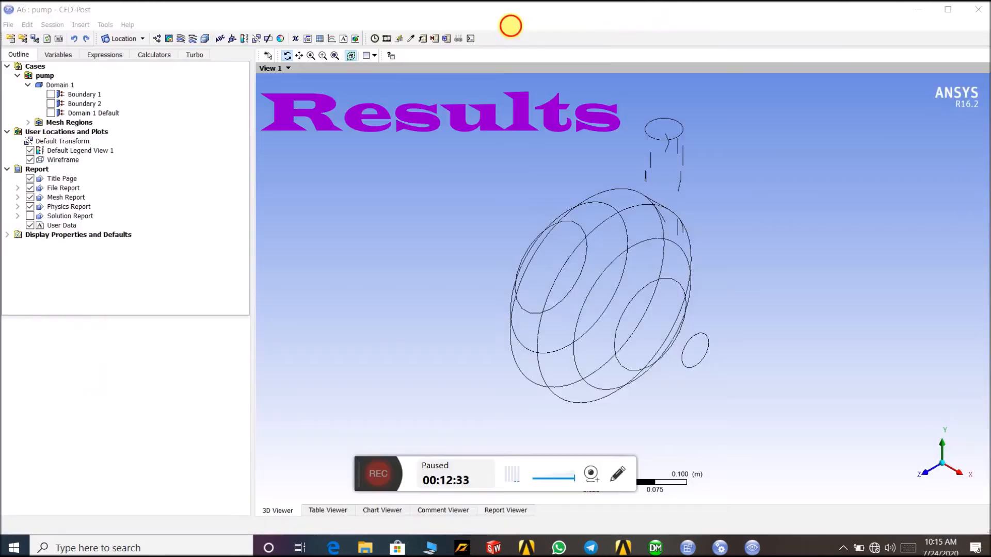
{"action": "left_click", "coordinate": [378, 473]}
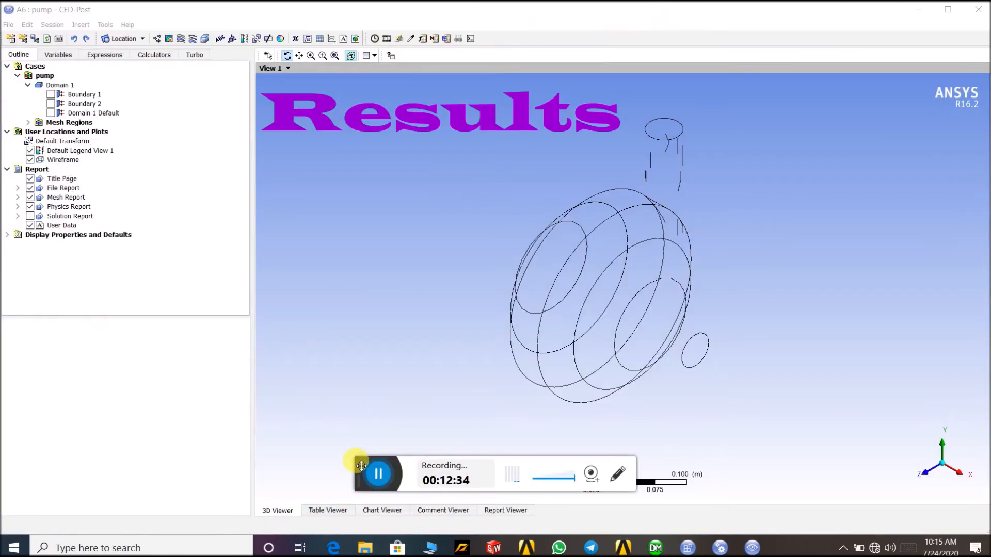
Step: Display Boundary 1 of Domain 1 on the pump wireframe
{"action": "left_click_drag", "start_coordinate": [381, 414], "coordinate": [517, 14]}
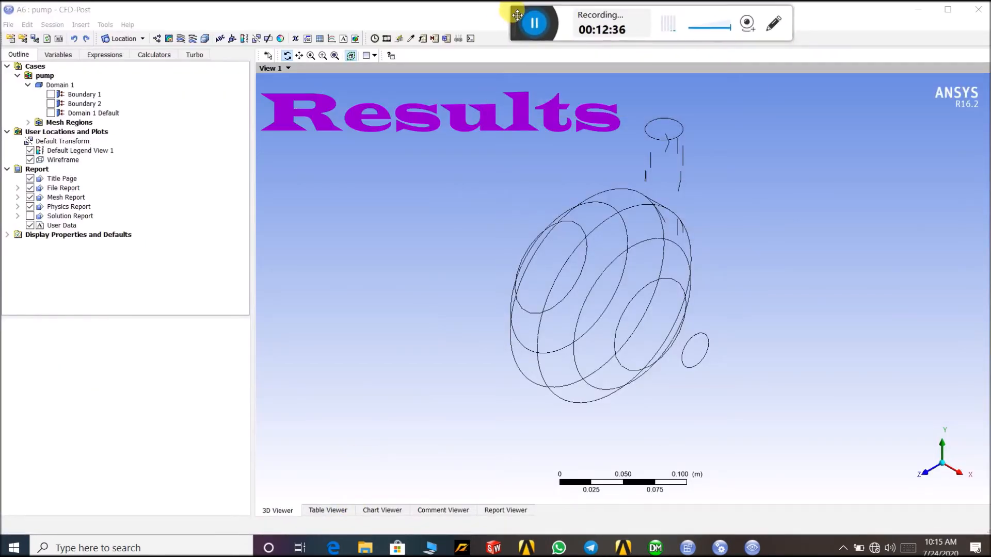
{"action": "left_click_drag", "start_coordinate": [707, 223], "coordinate": [637, 146]}
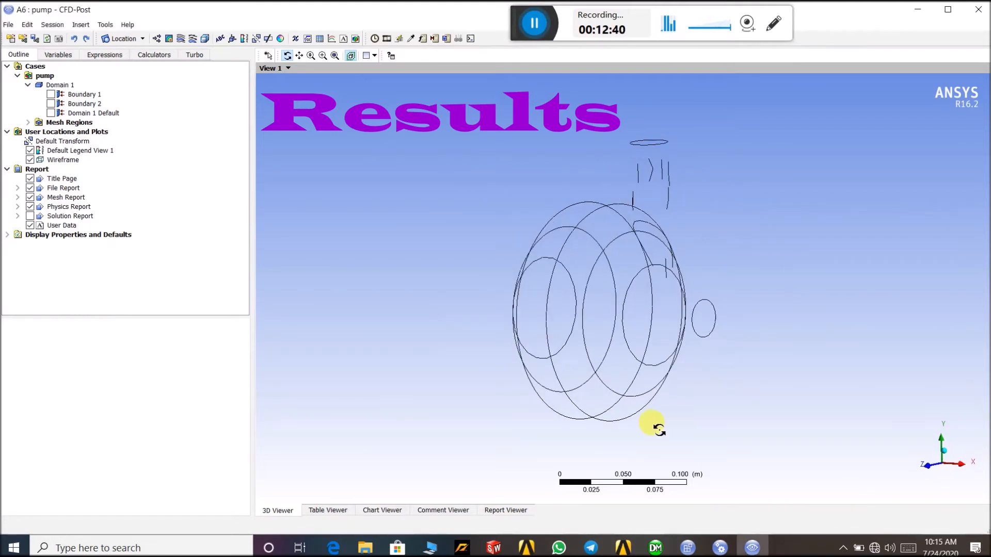
{"action": "left_click_drag", "start_coordinate": [568, 314], "coordinate": [602, 296]}
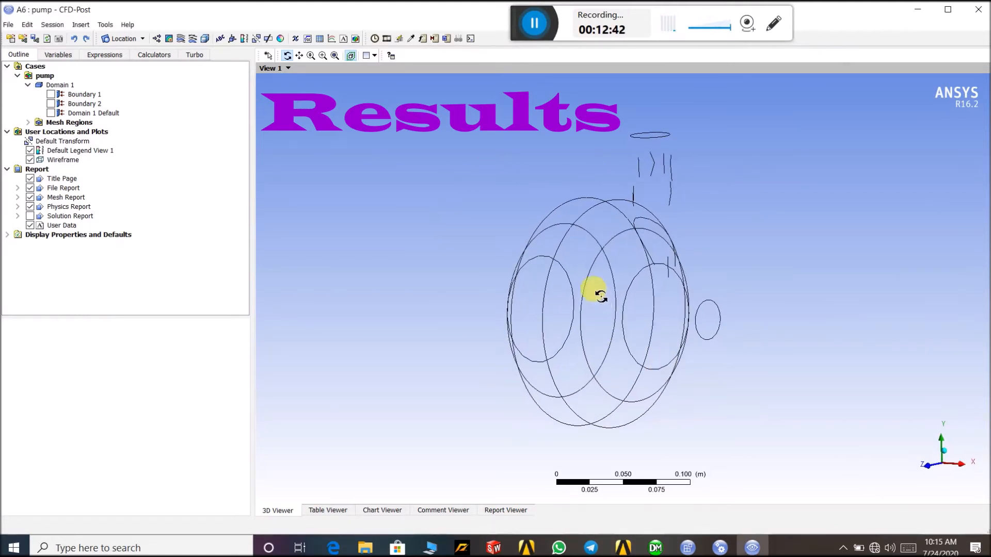
{"action": "left_click", "coordinate": [50, 95]}
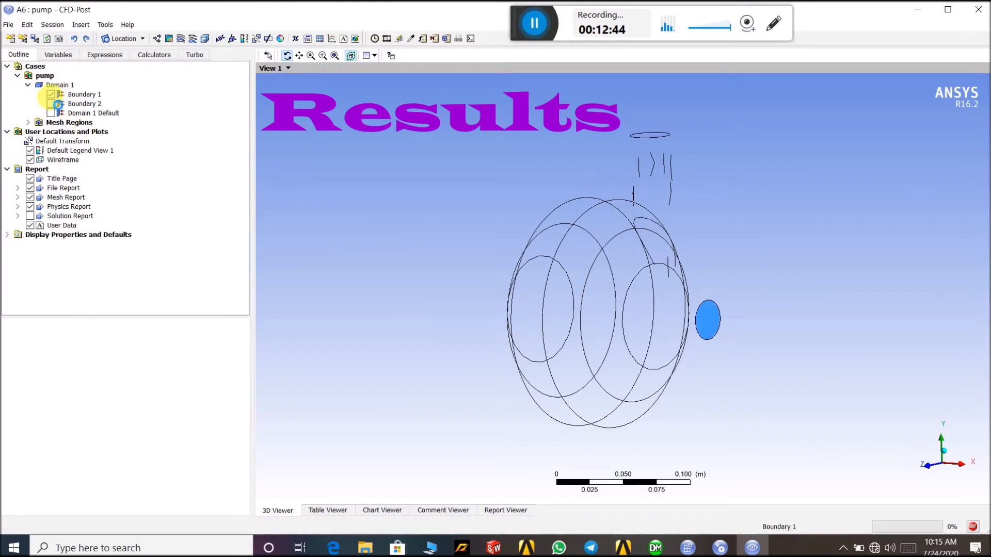
{"action": "mouse_move", "coordinate": [735, 340]}
{"action": "left_mouse_down"}
{"action": "mouse_move", "coordinate": [719, 336]}
{"action": "mouse_move", "coordinate": [732, 349]}
{"action": "left_mouse_up"}
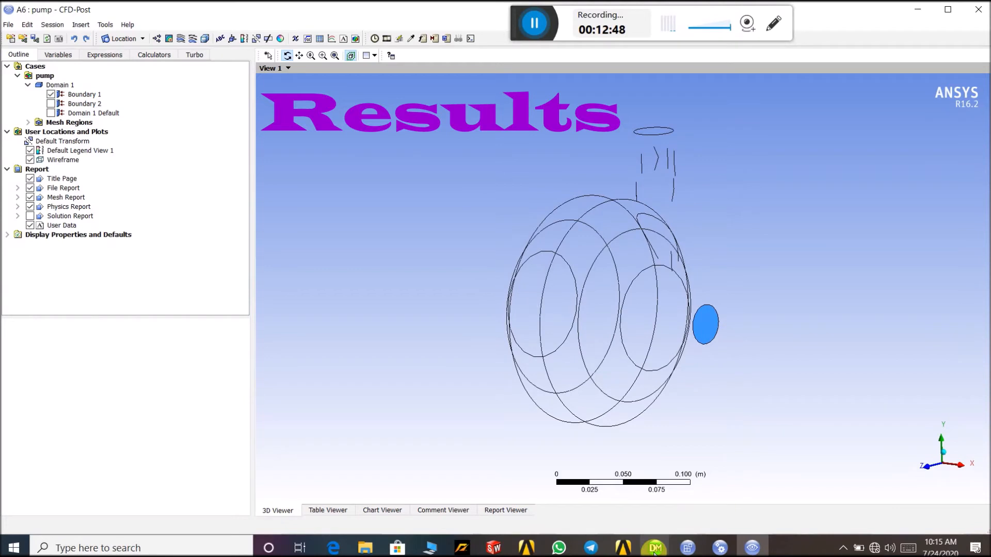
Step: Check the INLET and OUTLET named selections in Meshing, compare them with the boundaries in CFX-Pre, and return to CFD-Post
{"action": "mouse_move", "coordinate": [655, 550]}
{"action": "left_click", "coordinate": [722, 493]}
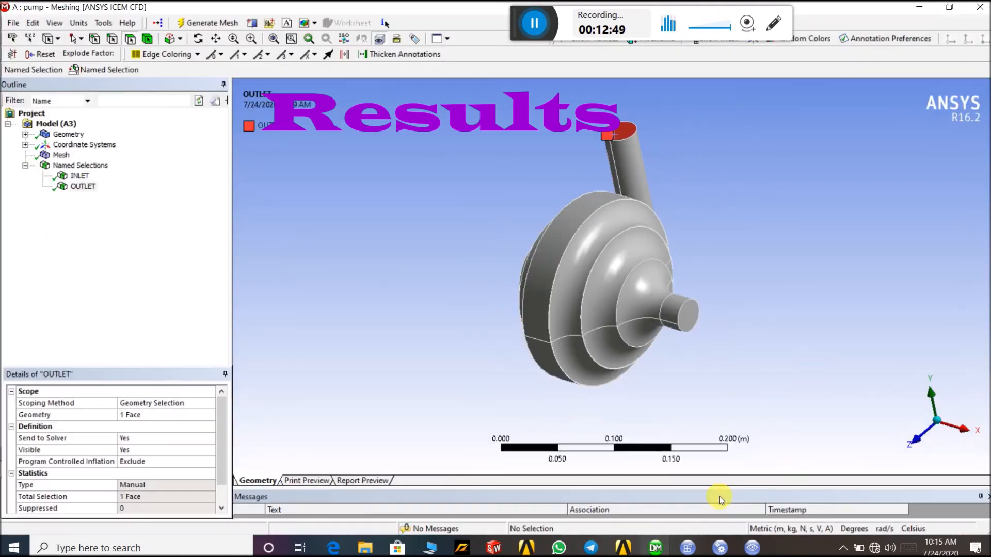
{"action": "left_click", "coordinate": [79, 177]}
{"action": "left_click", "coordinate": [86, 188]}
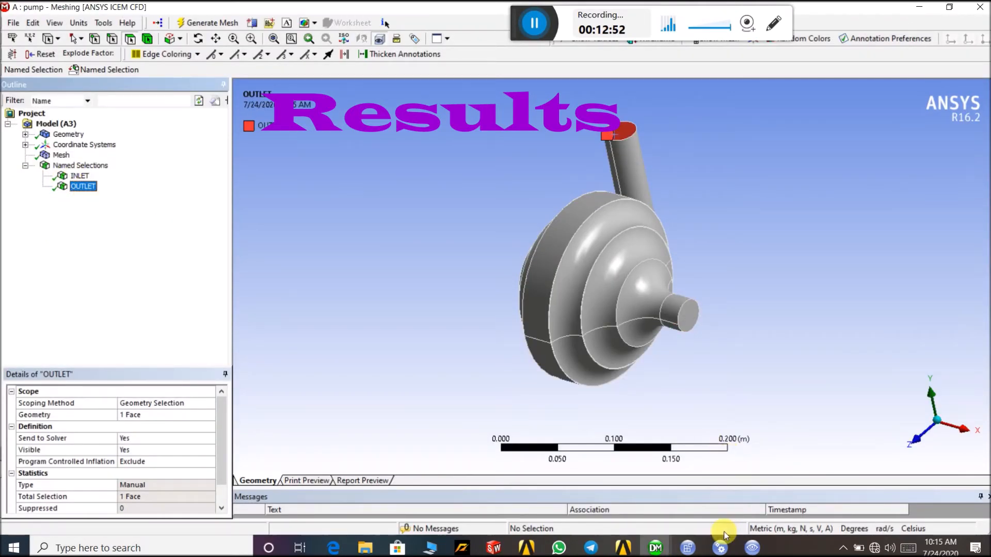
{"action": "mouse_move", "coordinate": [718, 552]}
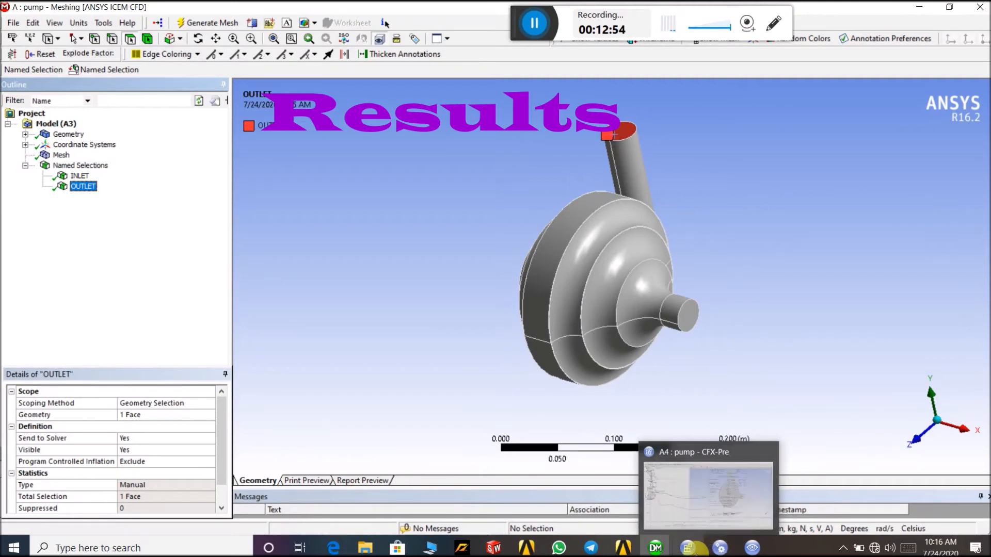
{"action": "left_click", "coordinate": [699, 545]}
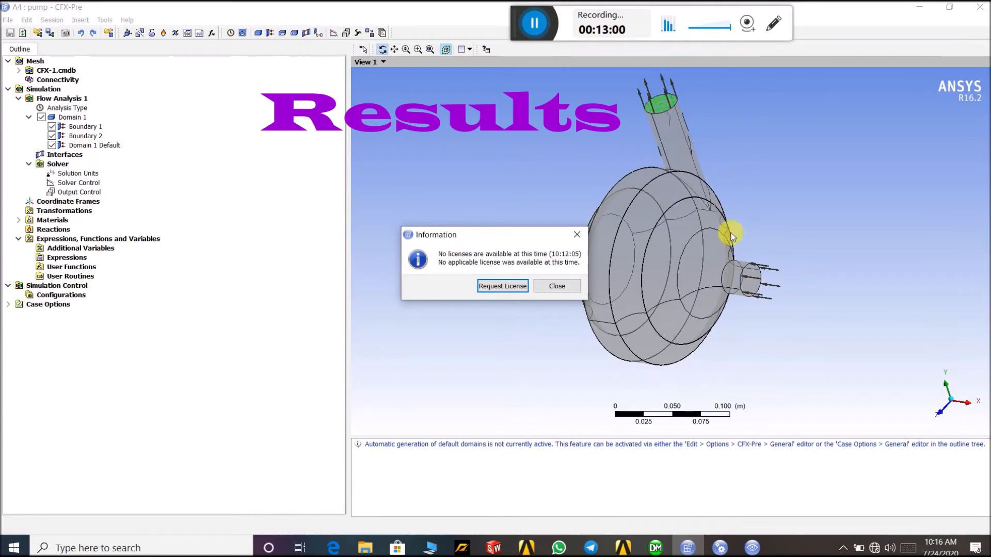
{"action": "left_click", "coordinate": [752, 546]}
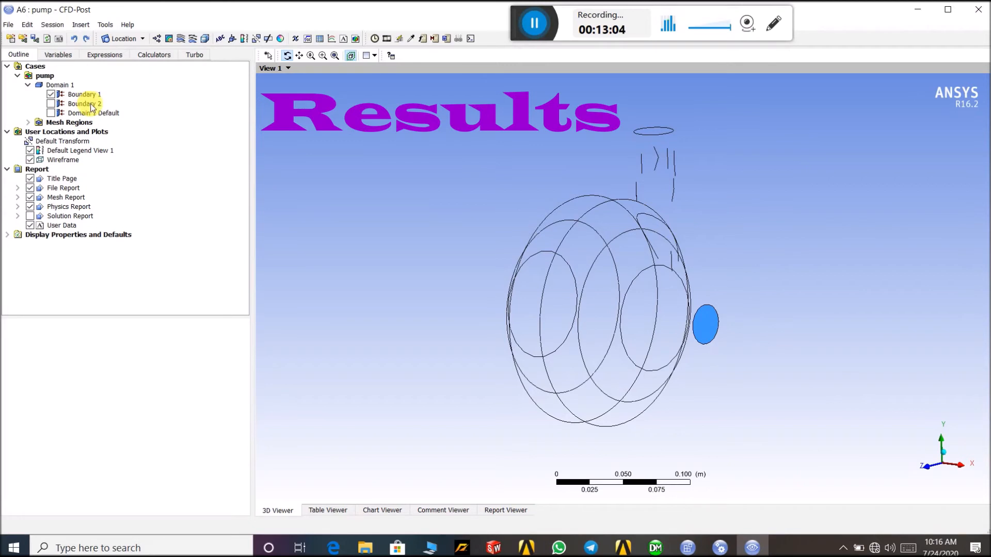
{"action": "left_click", "coordinate": [623, 547]}
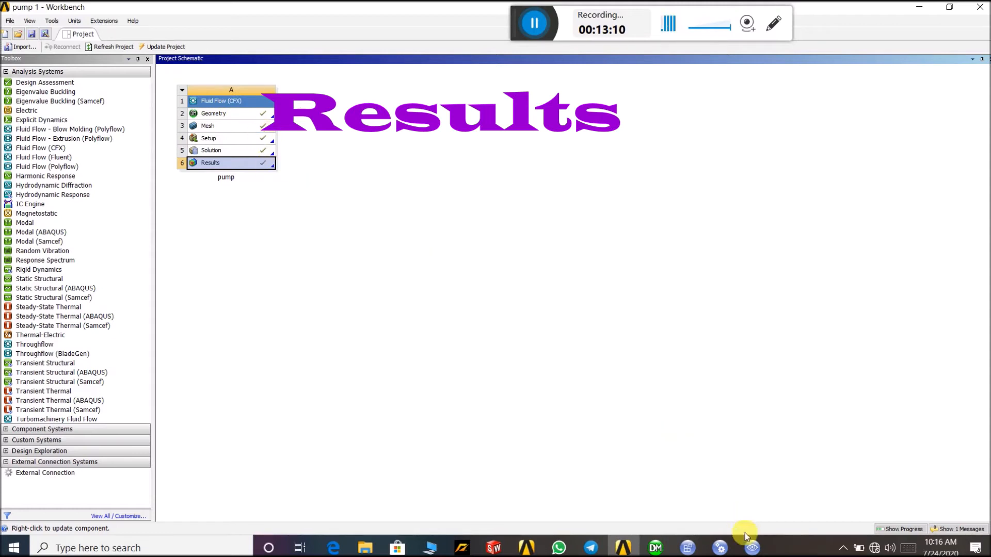
{"action": "left_click", "coordinate": [752, 547]}
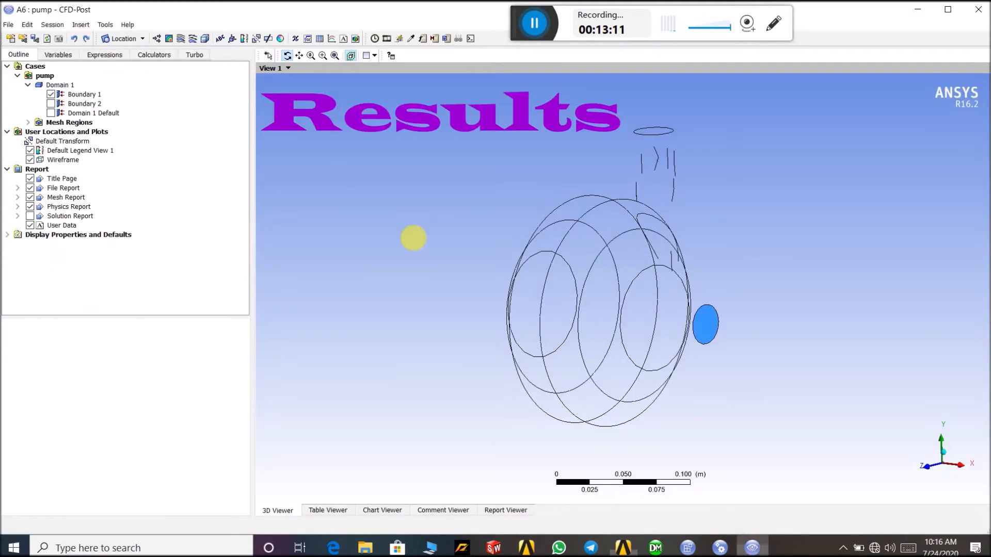
Step: Display Boundary 2 and Domain 1 Default, and review the CFX-Solver Manager run and CFX-Pre setup before returning to CFD-Post
{"action": "left_click", "coordinate": [50, 103]}
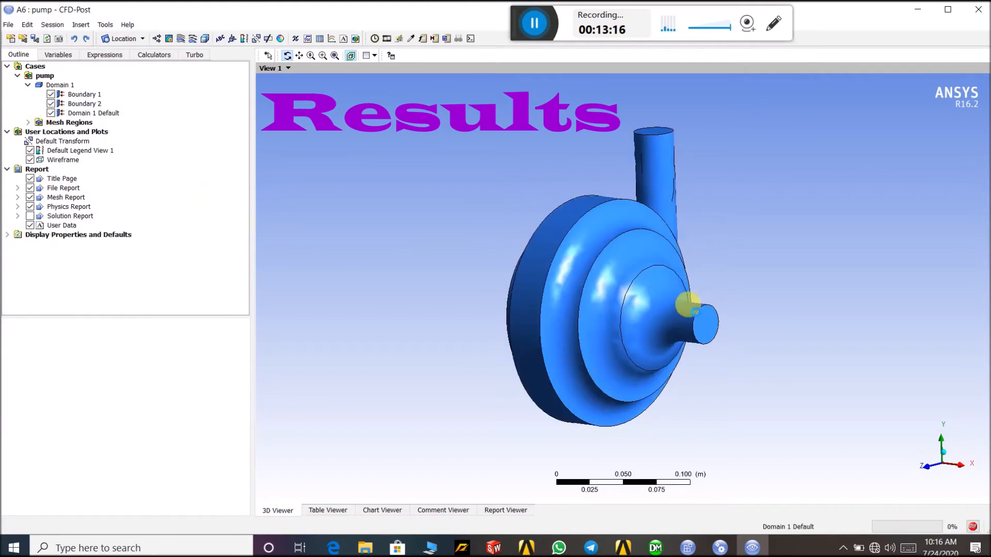
{"action": "left_click", "coordinate": [721, 549]}
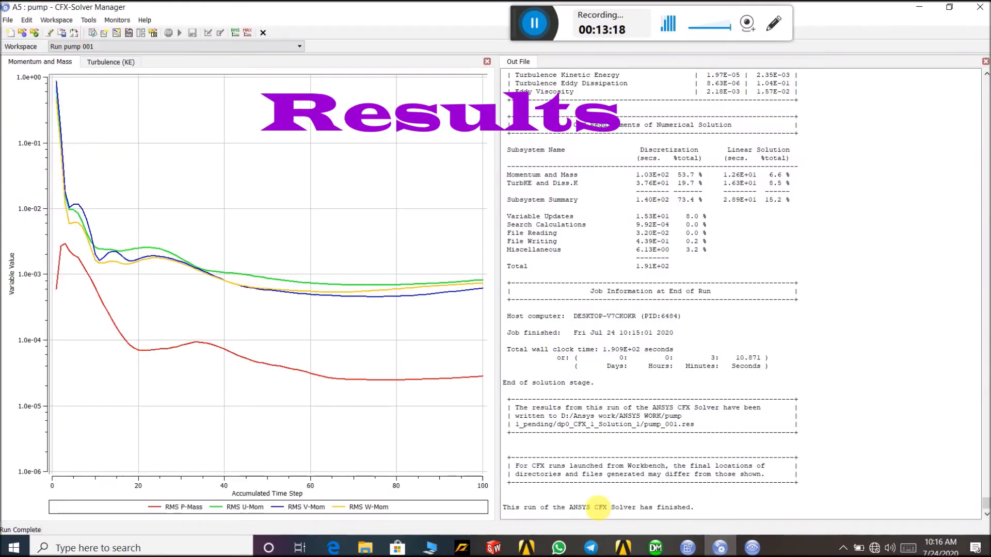
{"action": "left_click", "coordinate": [685, 549]}
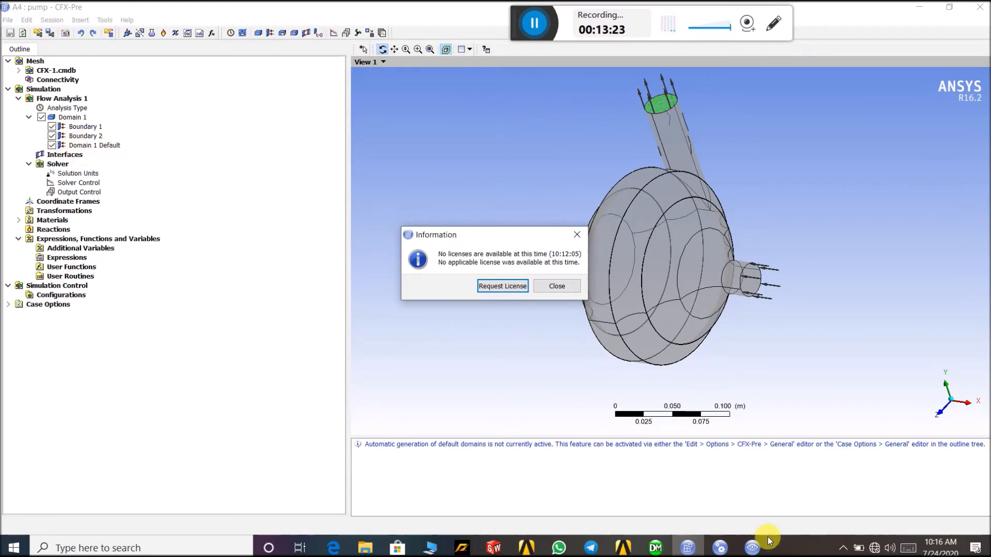
{"action": "left_click", "coordinate": [755, 549]}
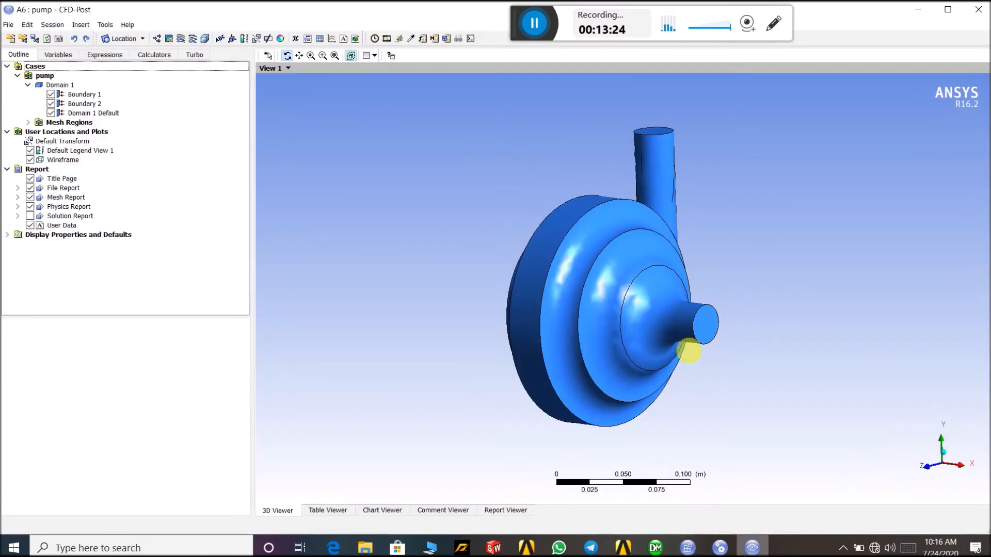
Step: Hide Domain 1 Default and create a Pressure contour plot on Boundary 1 with Global range and 10 contours
{"action": "left_click", "coordinate": [51, 113]}
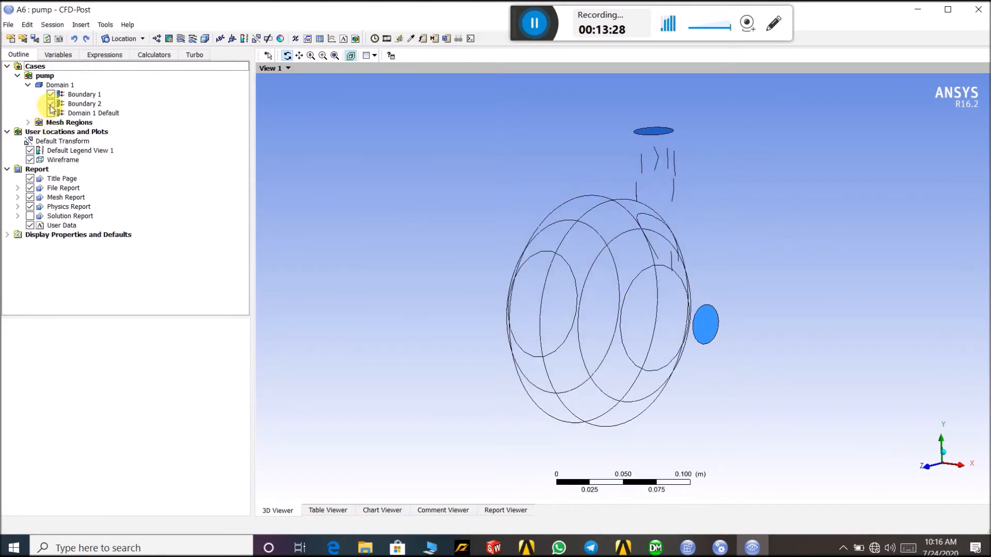
{"action": "left_click_drag", "start_coordinate": [446, 253], "coordinate": [405, 219]}
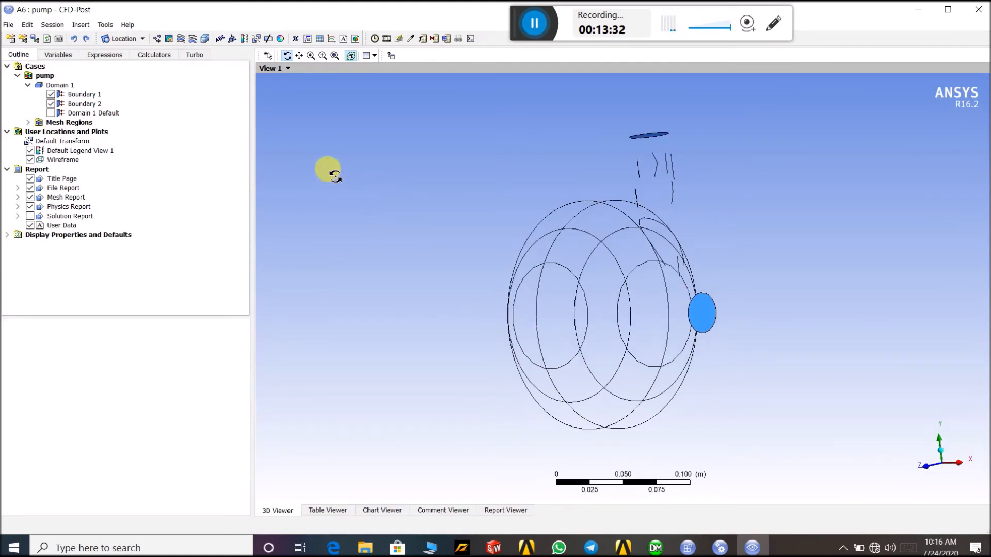
{"action": "left_click", "coordinate": [168, 42]}
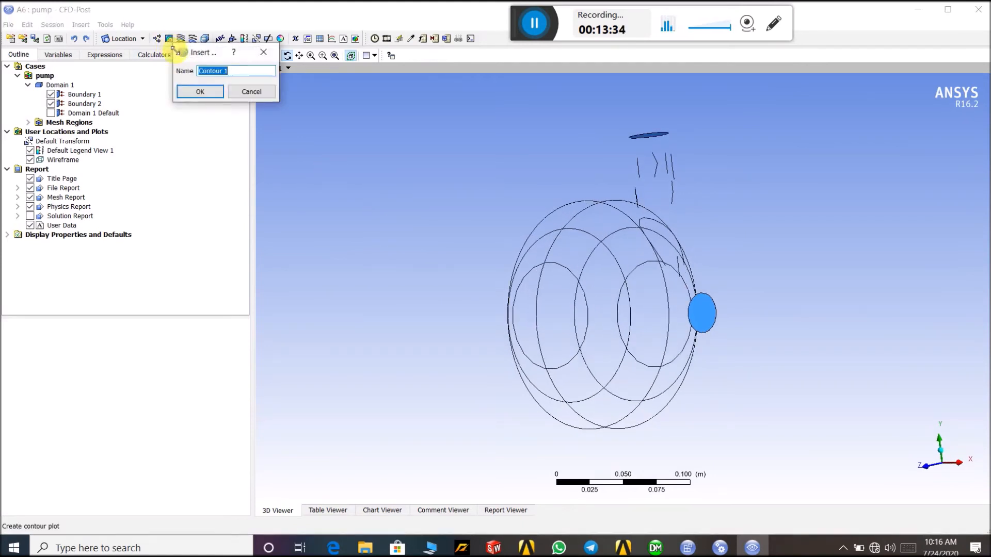
{"action": "left_click", "coordinate": [204, 90]}
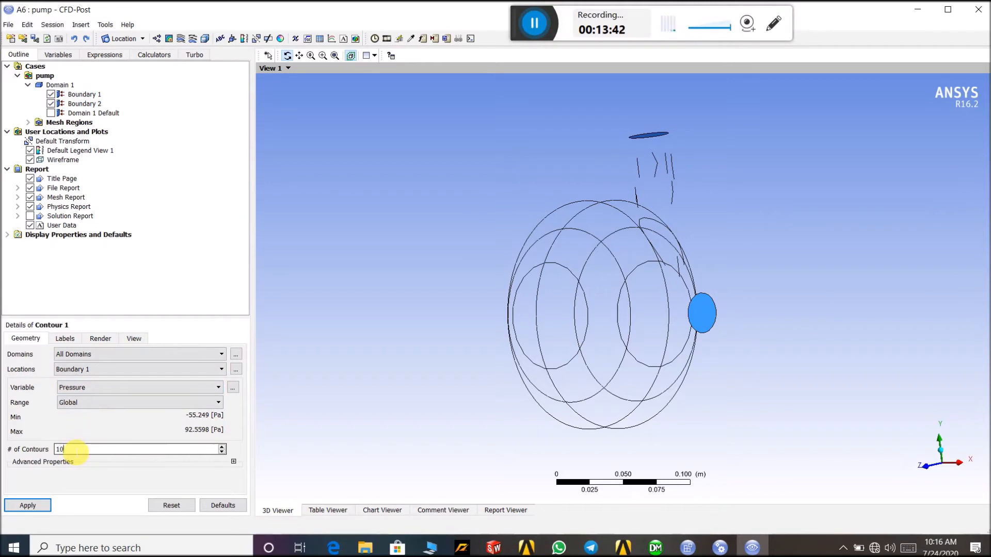
{"action": "left_click", "coordinate": [28, 505]}
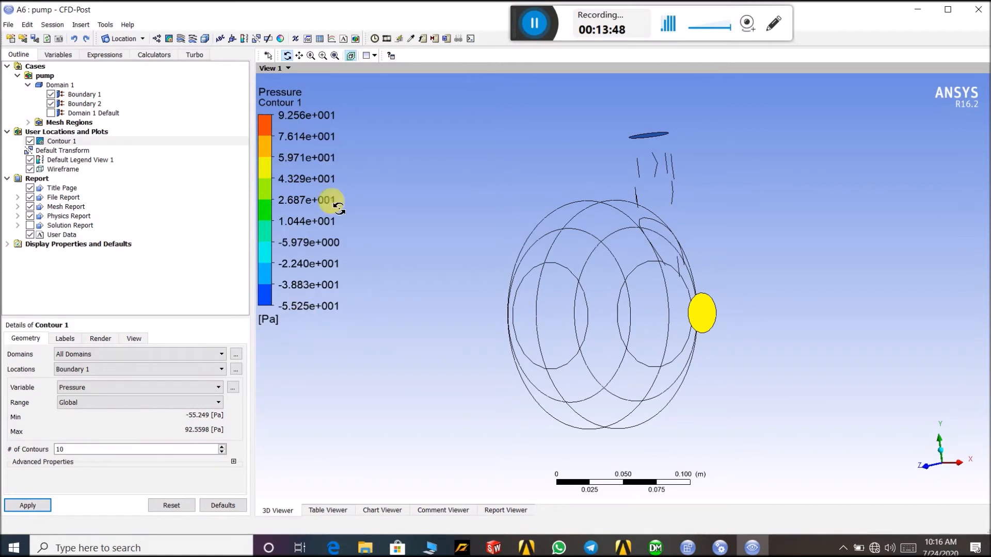
{"action": "left_click_drag", "start_coordinate": [424, 235], "coordinate": [435, 255]}
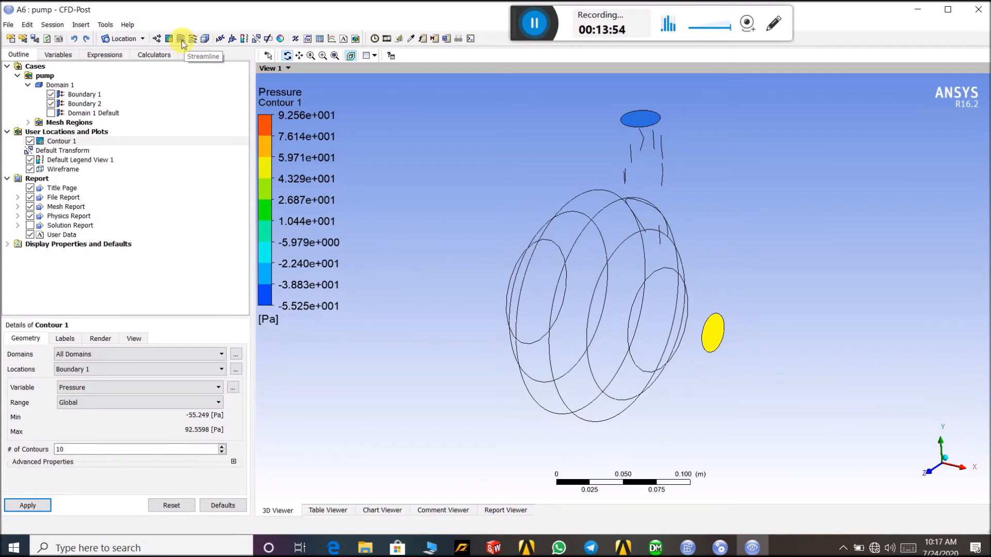
{"action": "left_click", "coordinate": [51, 115]}
{"action": "left_click", "coordinate": [51, 115]}
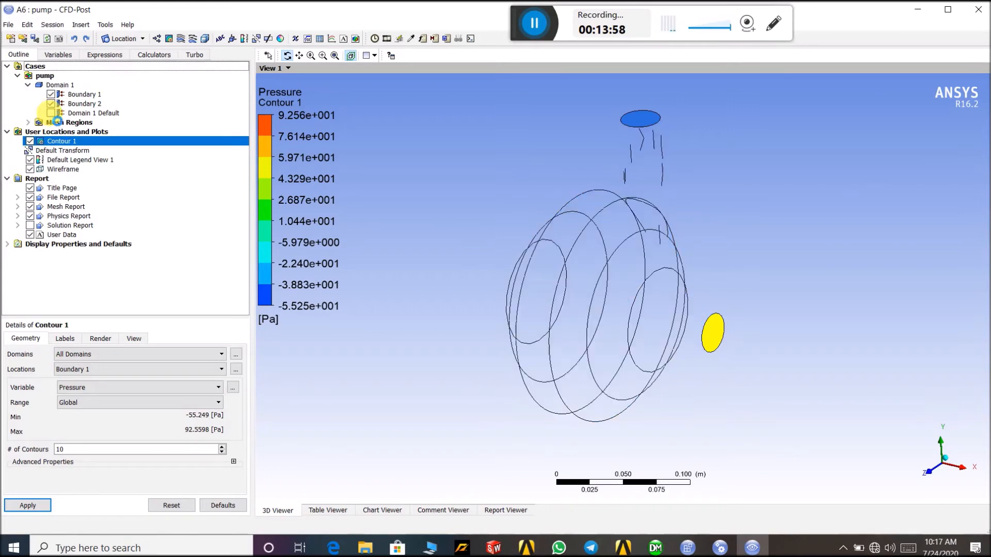
{"action": "mouse_move", "coordinate": [527, 234]}
{"action": "left_mouse_down"}
{"action": "mouse_move", "coordinate": [530, 214]}
{"action": "mouse_move", "coordinate": [529, 222]}
{"action": "mouse_move", "coordinate": [510, 217]}
{"action": "mouse_move", "coordinate": [538, 243]}
{"action": "mouse_move", "coordinate": [524, 228]}
{"action": "left_mouse_up"}
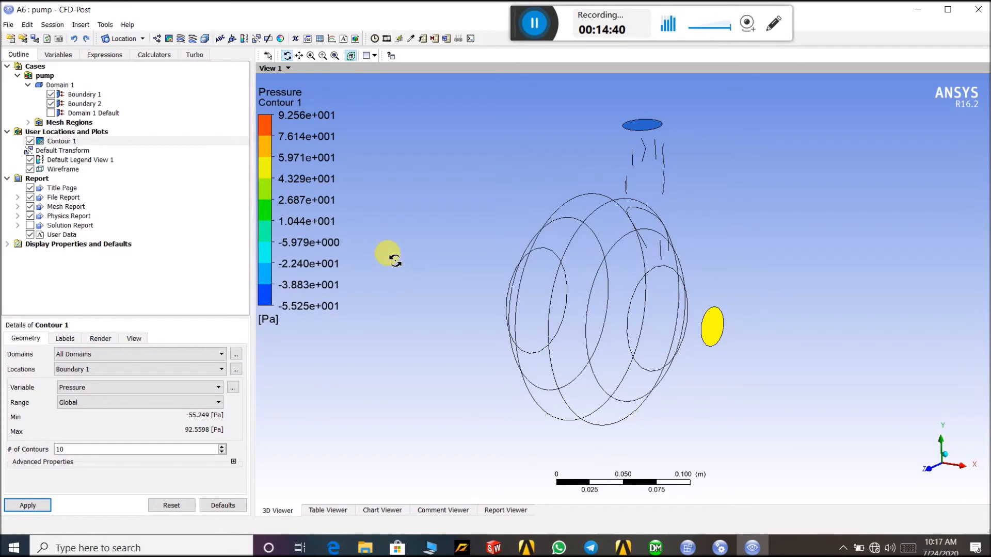
Step: Create a 3D velocity streamline plot starting from Boundary 1 with 250 equally spaced points
{"action": "left_click", "coordinate": [191, 40]}
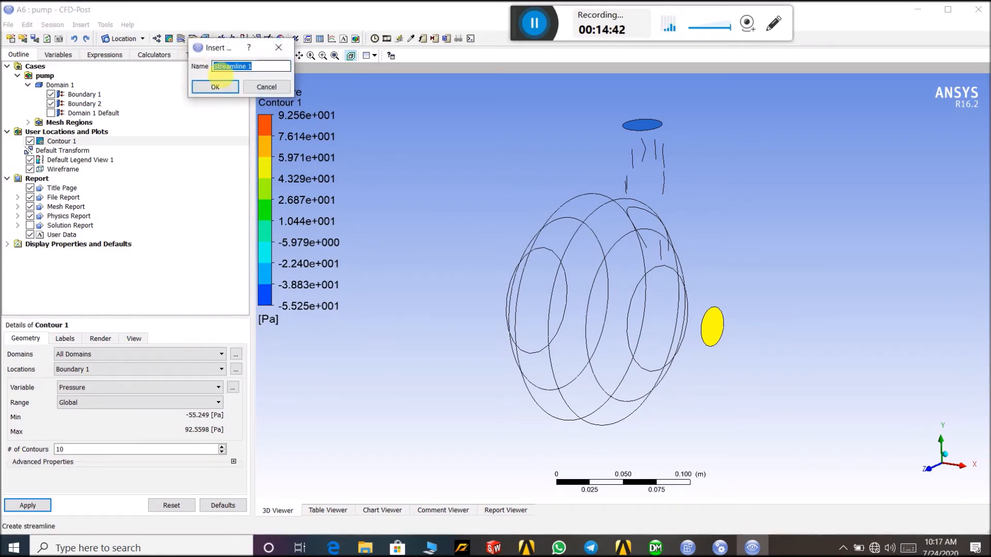
{"action": "left_click", "coordinate": [222, 84]}
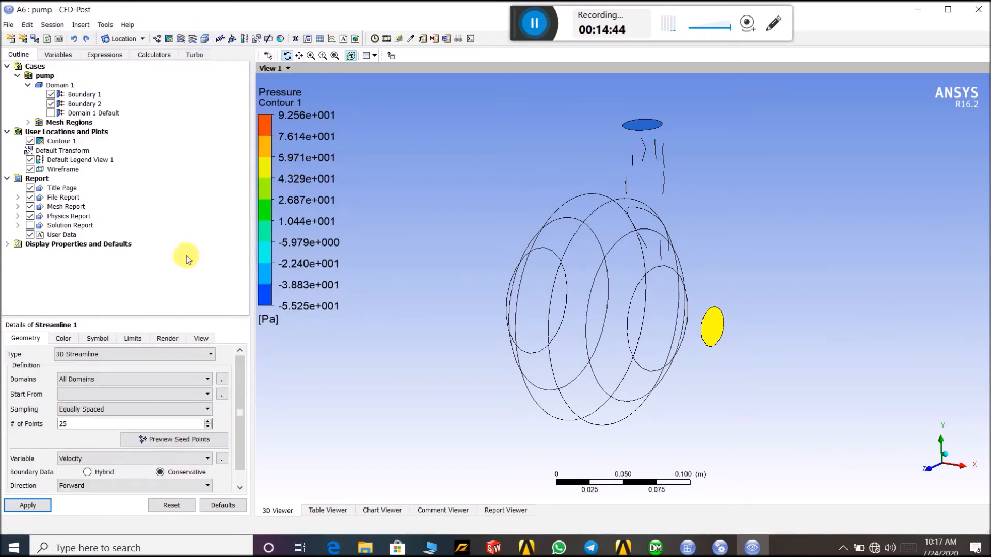
{"action": "left_click", "coordinate": [145, 396]}
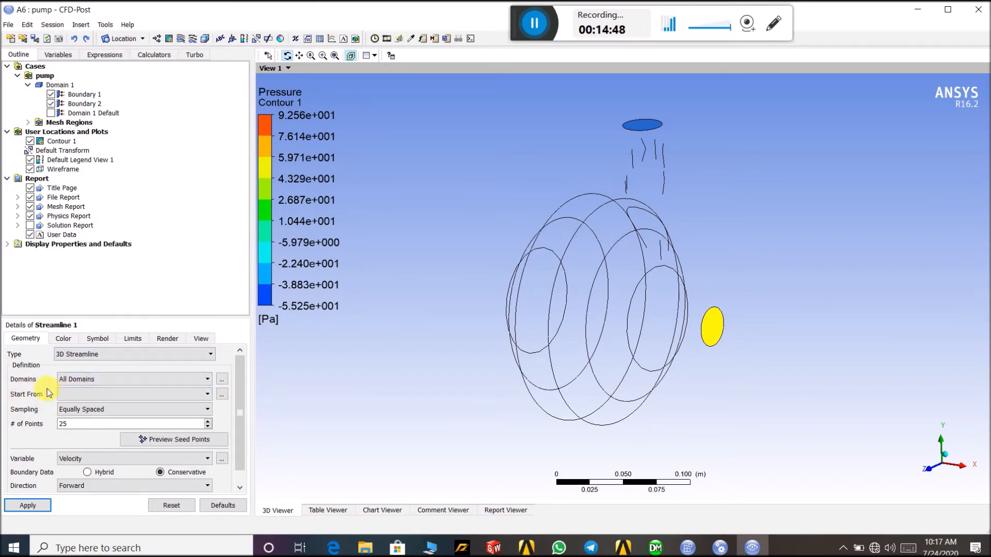
{"action": "left_click", "coordinate": [209, 394]}
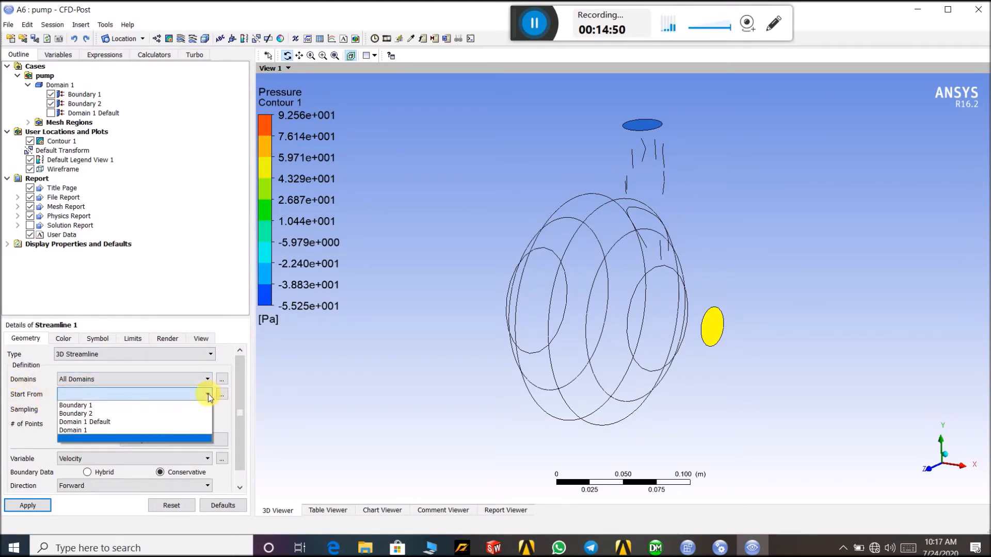
{"action": "left_click", "coordinate": [192, 405]}
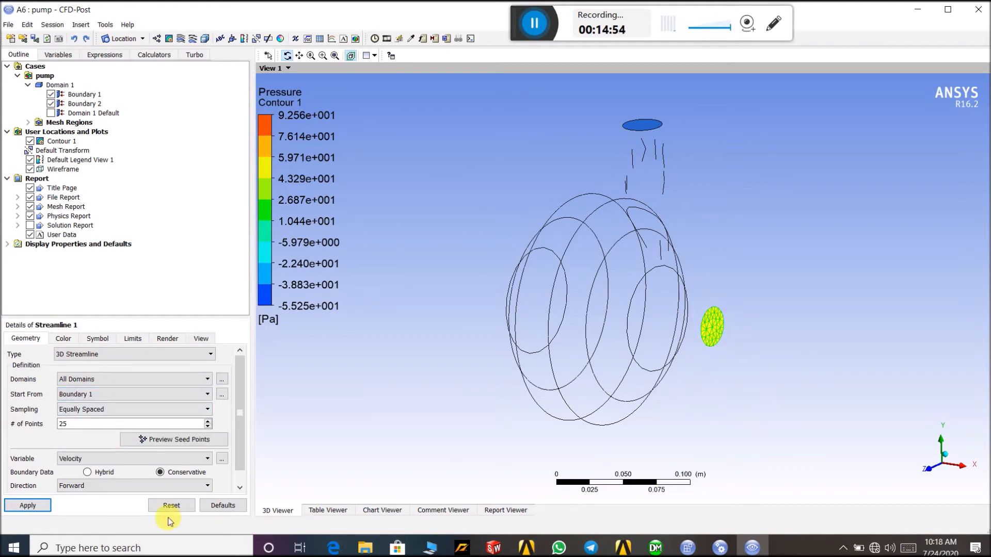
{"action": "left_click", "coordinate": [67, 424]}
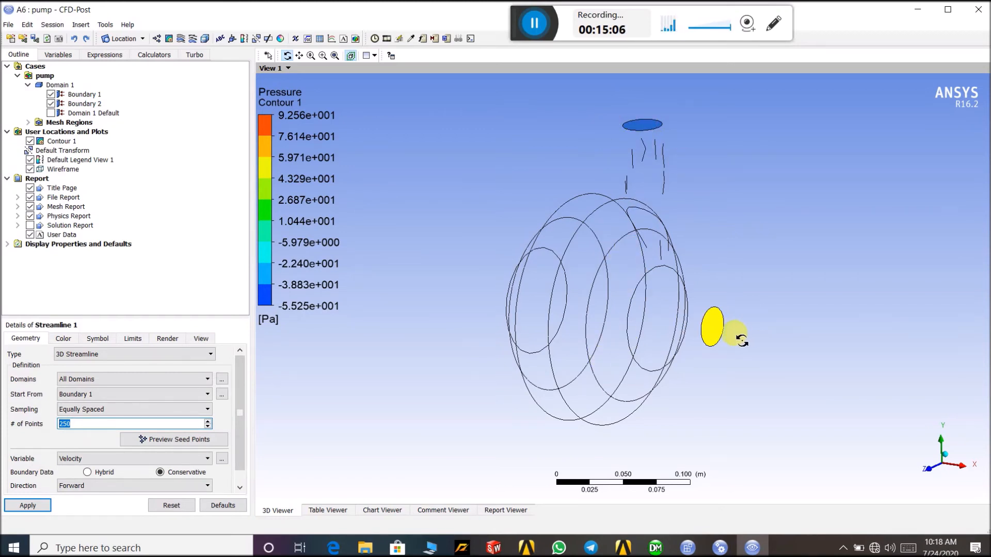
{"action": "left_click", "coordinate": [41, 504]}
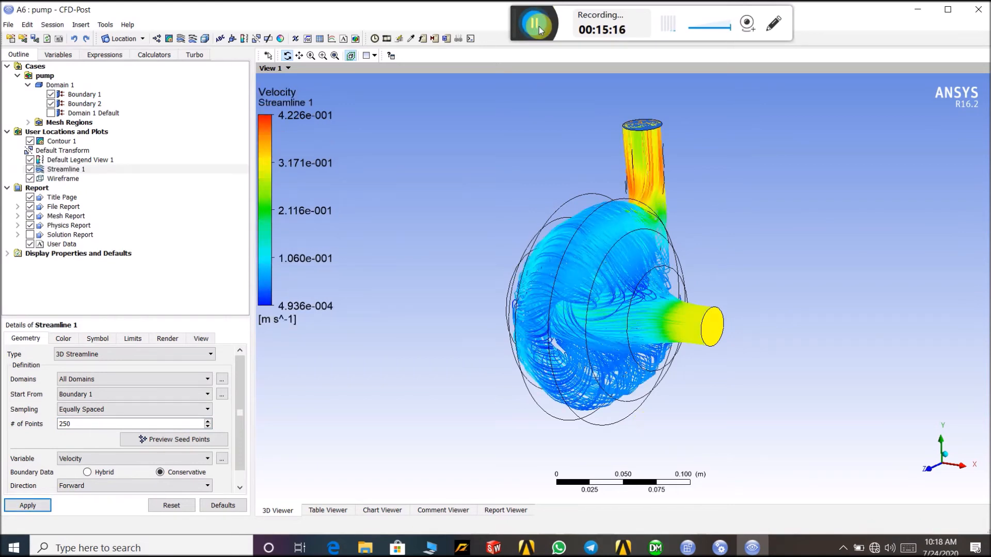
Step: Examine the velocity streamlines through the pump's inlet, casing and outlet from several angles and close up
{"action": "mouse_move", "coordinate": [787, 351]}
{"action": "left_mouse_down"}
{"action": "mouse_move", "coordinate": [704, 336]}
{"action": "mouse_move", "coordinate": [809, 342]}
{"action": "mouse_move", "coordinate": [769, 336]}
{"action": "mouse_move", "coordinate": [797, 343]}
{"action": "left_mouse_up"}
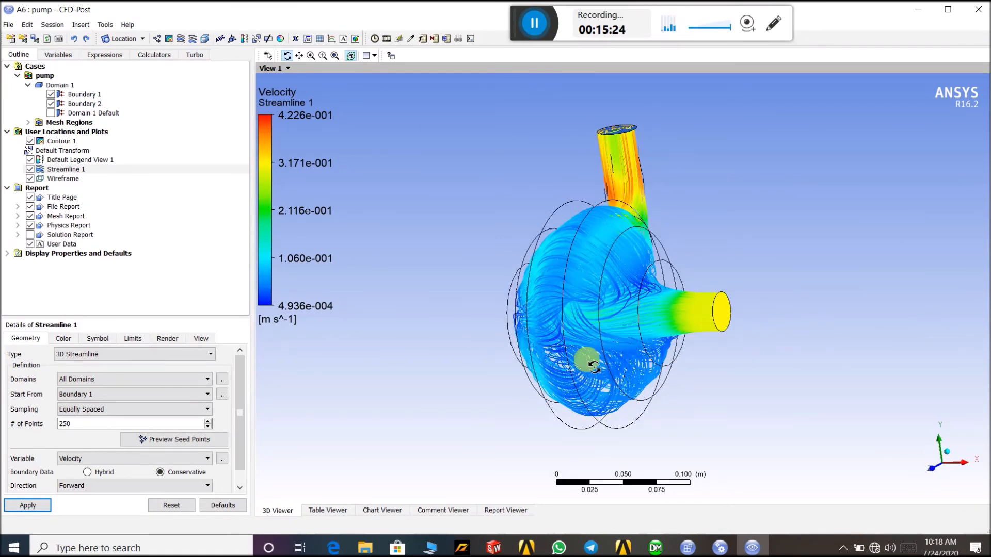
{"action": "left_click_drag", "start_coordinate": [707, 398], "coordinate": [596, 273]}
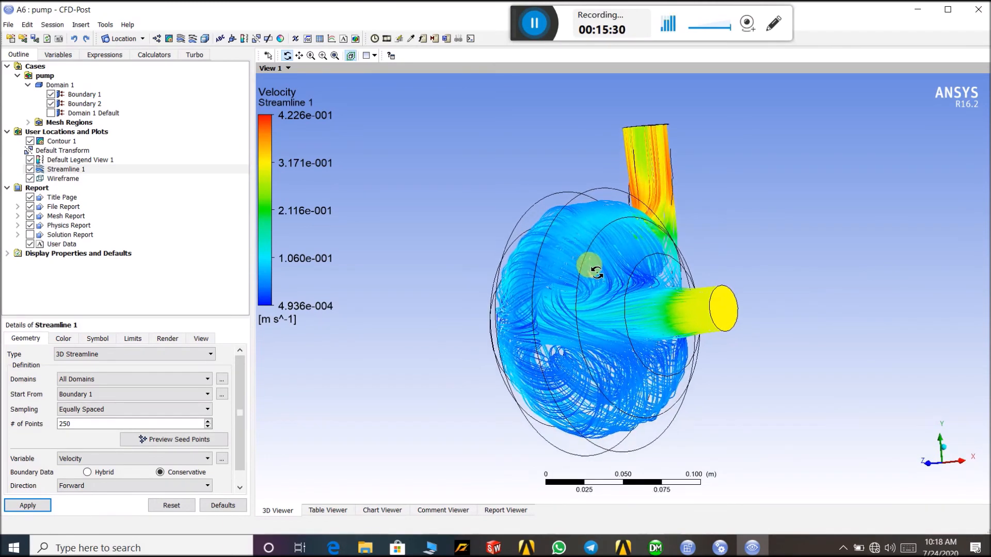
{"action": "scroll", "coordinate": [593, 273], "scroll_direction": "up", "scroll_amount": 5}
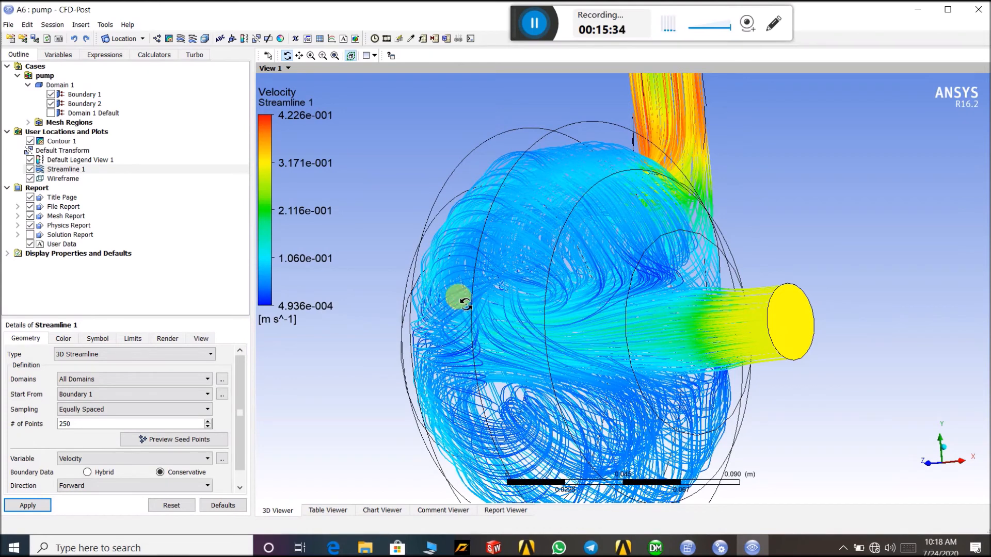
{"action": "left_click_drag", "start_coordinate": [856, 295], "coordinate": [861, 302]}
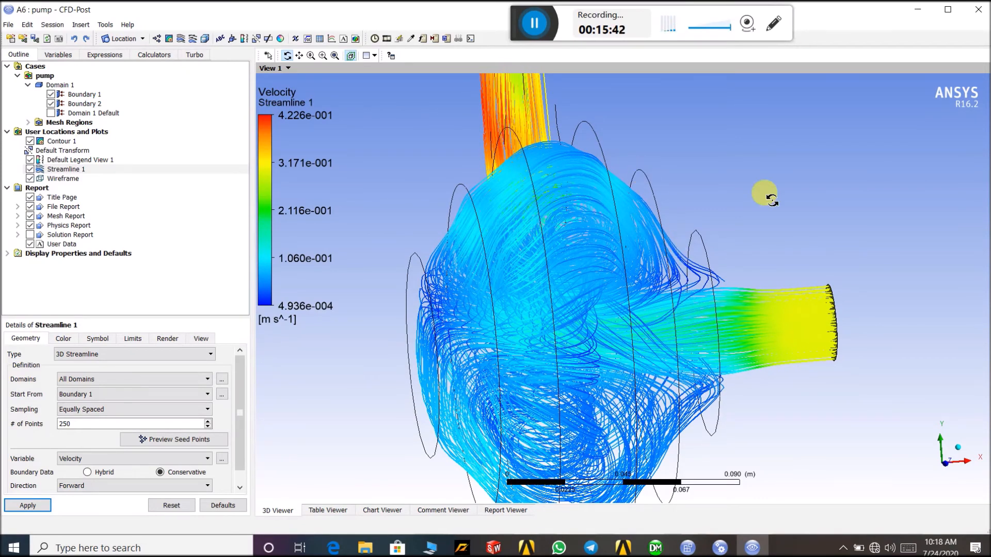
Step: Examine the streamlines from both sides of the pump and review Streamline 1's symbol, limits, render and color settings
{"action": "scroll", "coordinate": [764, 193], "scroll_direction": "down", "scroll_amount": 5}
{"action": "middle_click_drag", "start_coordinate": [765, 193], "coordinate": [582, 198]}
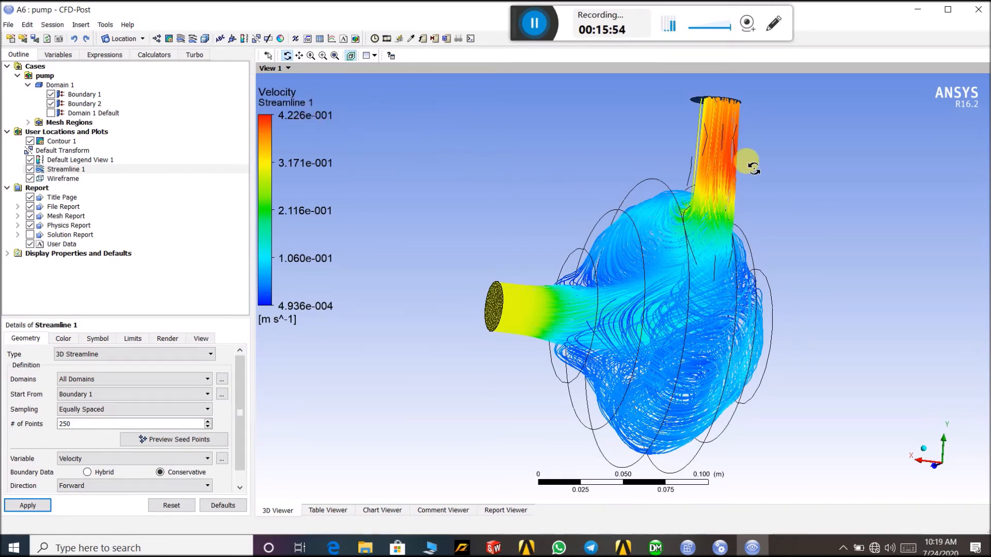
{"action": "left_click_drag", "start_coordinate": [497, 190], "coordinate": [642, 214]}
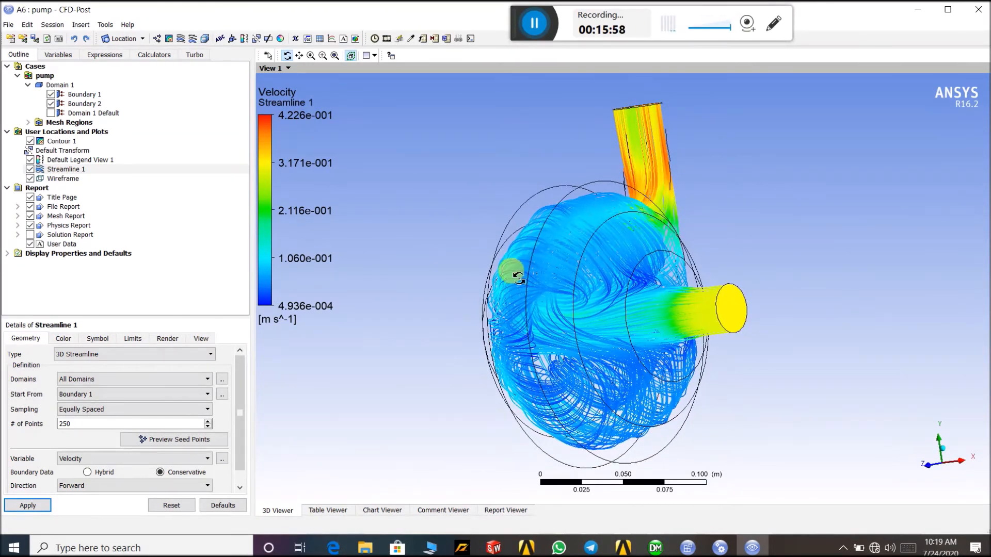
{"action": "left_click", "coordinate": [77, 339]}
{"action": "left_click", "coordinate": [103, 340]}
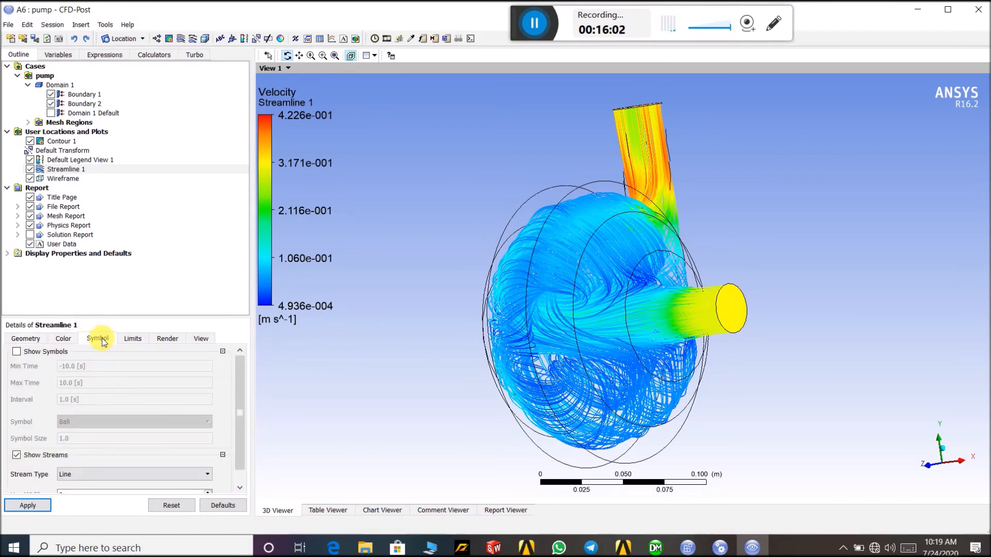
{"action": "left_click", "coordinate": [133, 339]}
{"action": "left_click", "coordinate": [168, 339]}
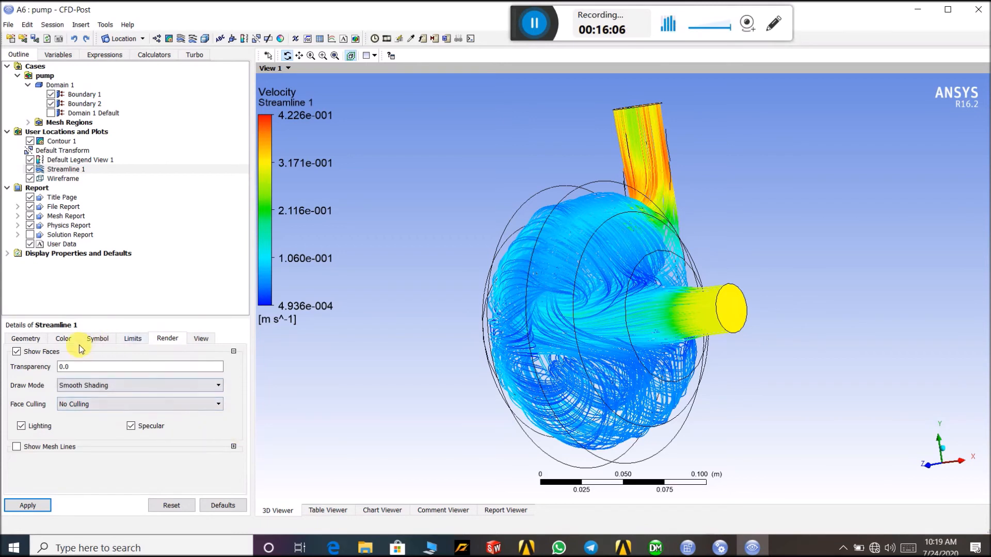
{"action": "left_click", "coordinate": [62, 340]}
{"action": "left_click", "coordinate": [26, 339]}
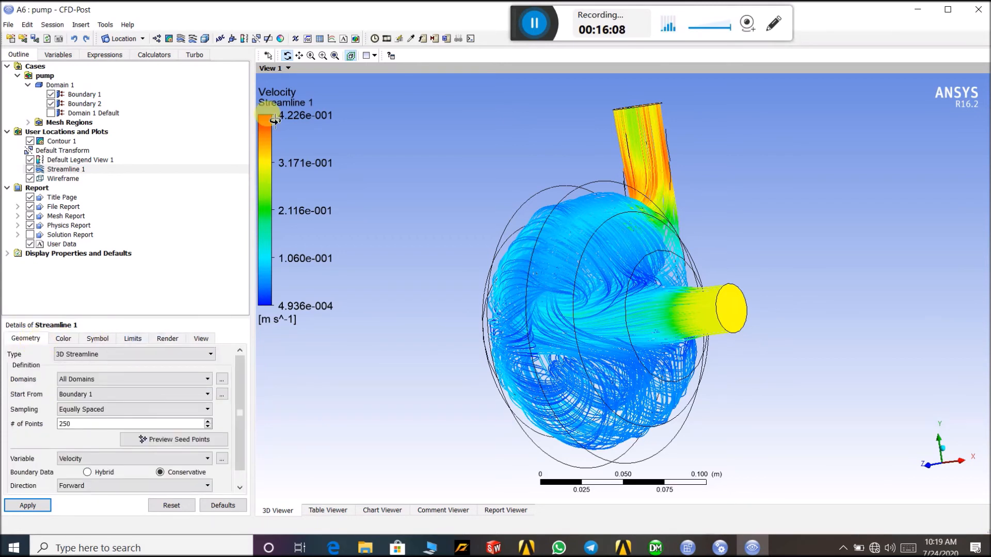
Step: Set up a quick animation of Streamline 1 with endless repeat and Ball as the overriding symbol
{"action": "left_click", "coordinate": [387, 38]}
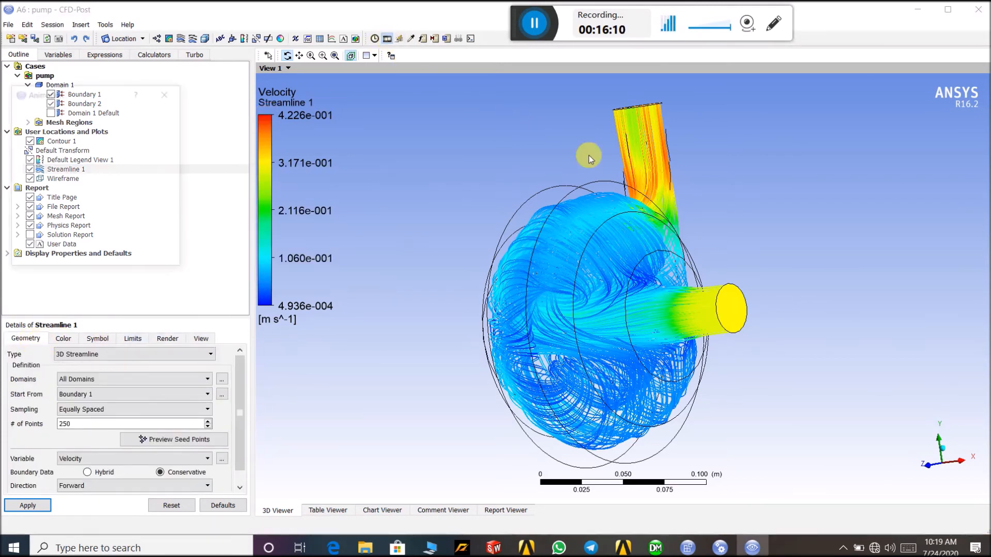
{"action": "left_click_drag", "start_coordinate": [591, 155], "coordinate": [590, 146]}
{"action": "mouse_move", "coordinate": [731, 179]}
{"action": "left_mouse_down"}
{"action": "mouse_move", "coordinate": [747, 193]}
{"action": "mouse_move", "coordinate": [720, 171]}
{"action": "left_mouse_up"}
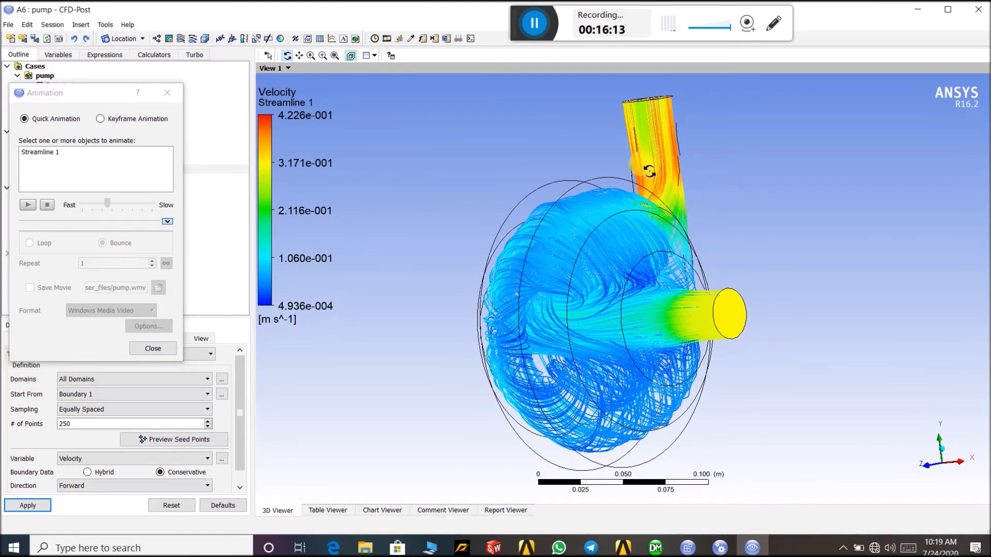
{"action": "left_click", "coordinate": [30, 155]}
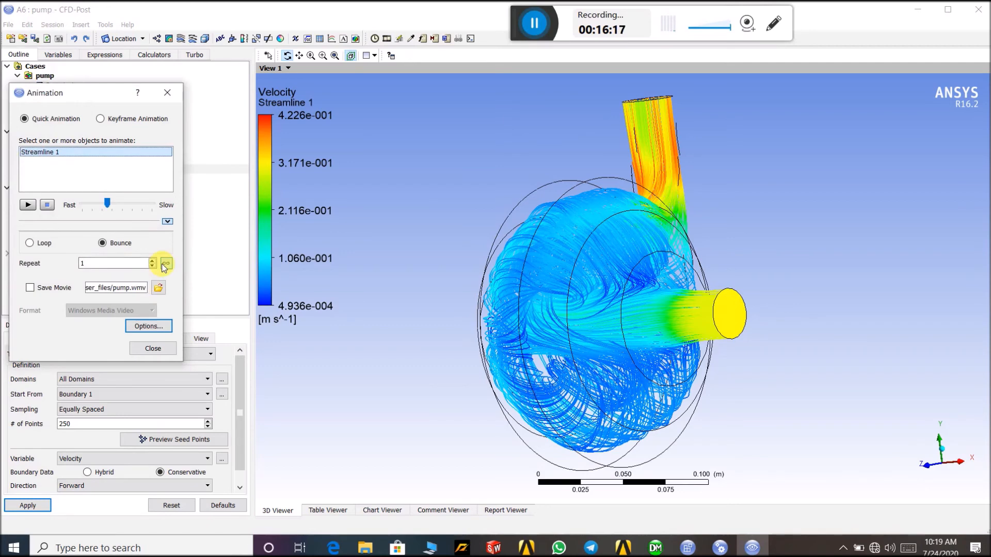
{"action": "left_click", "coordinate": [147, 326]}
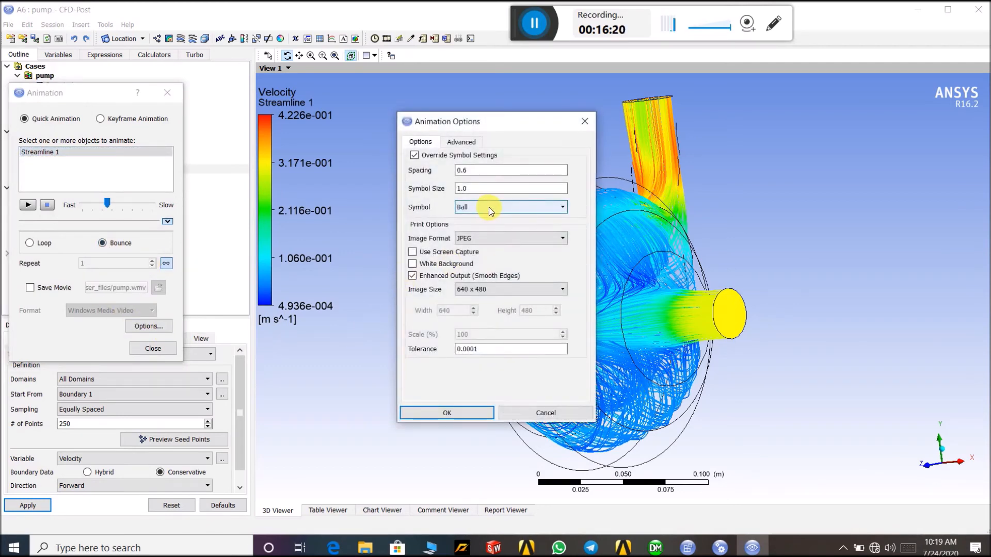
{"action": "left_click", "coordinate": [531, 208]}
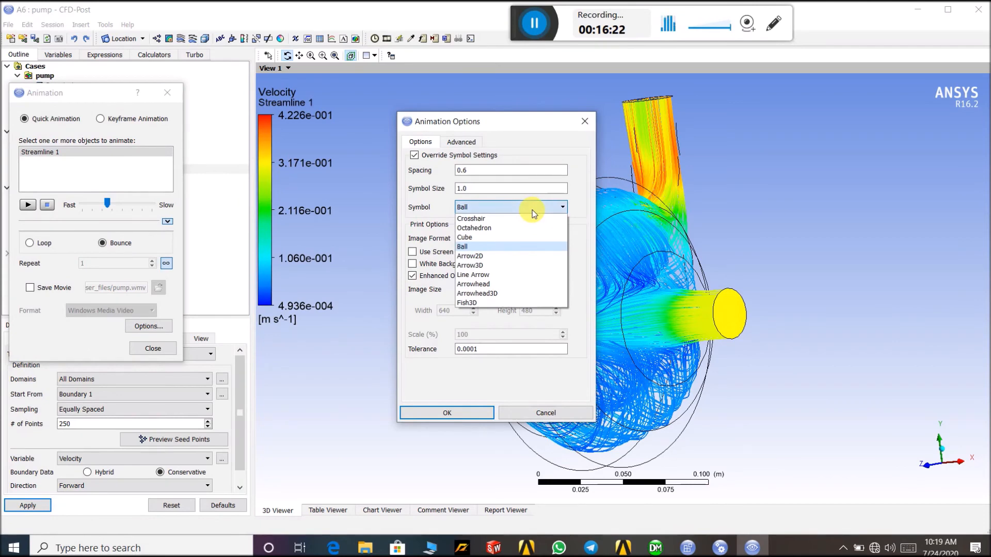
{"action": "left_click", "coordinate": [513, 247]}
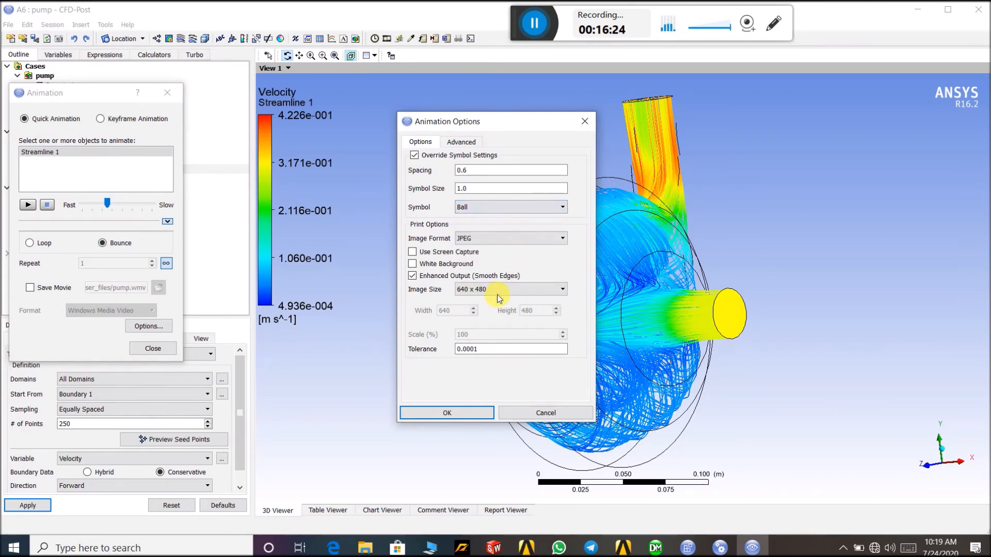
{"action": "left_click", "coordinate": [462, 414]}
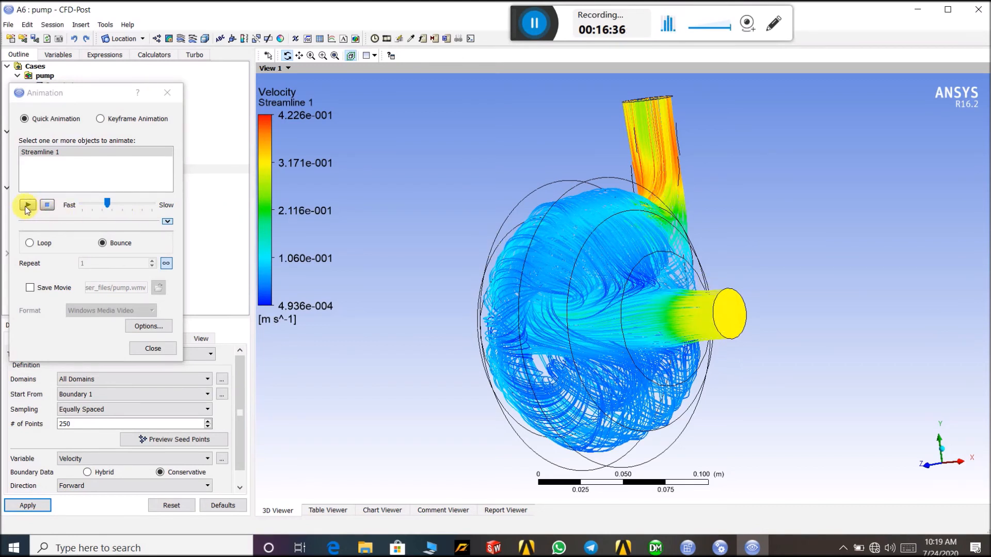
Step: Slow the animation to 1000 frames and play it while viewing the pump from several angles
{"action": "left_click_drag", "start_coordinate": [107, 204], "coordinate": [152, 202]}
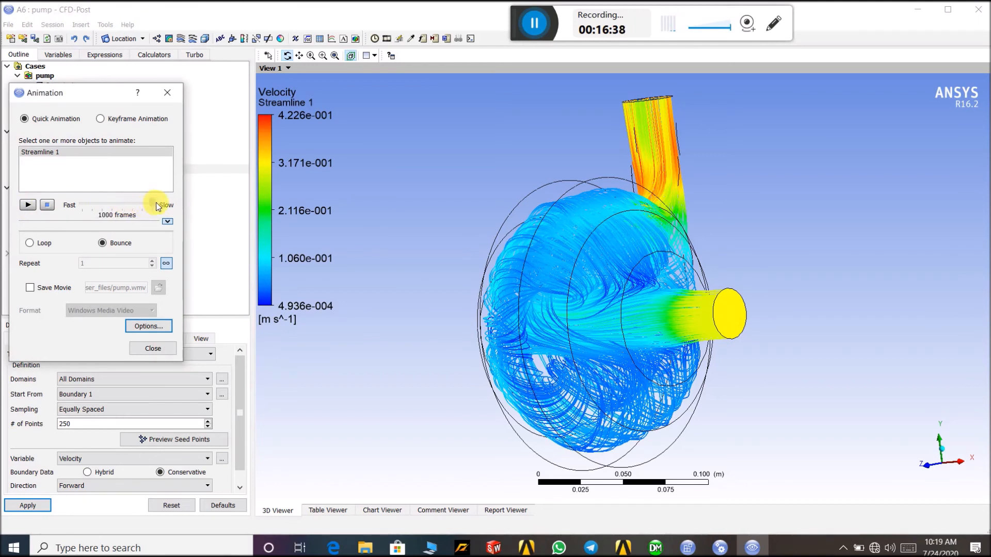
{"action": "left_click", "coordinate": [28, 205]}
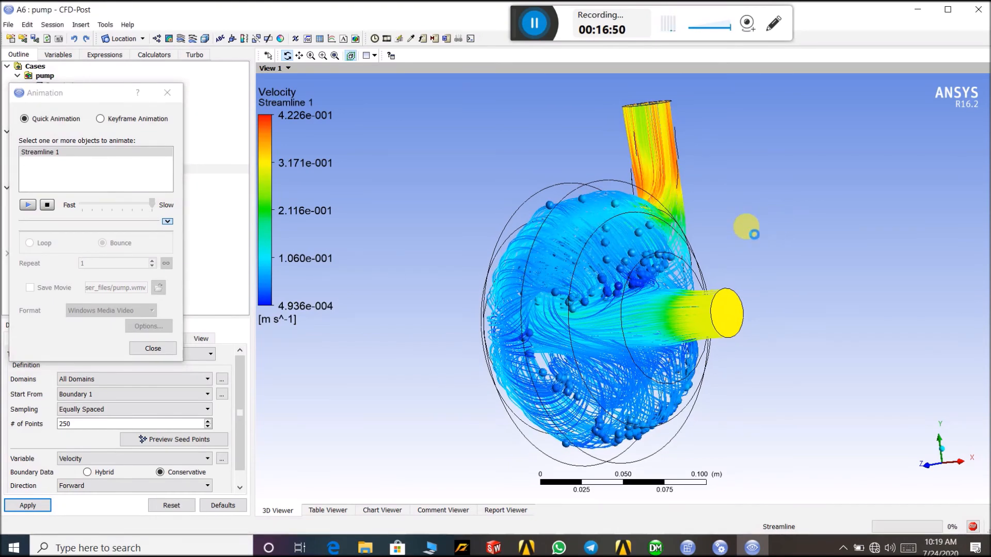
{"action": "left_click_drag", "start_coordinate": [723, 247], "coordinate": [655, 266]}
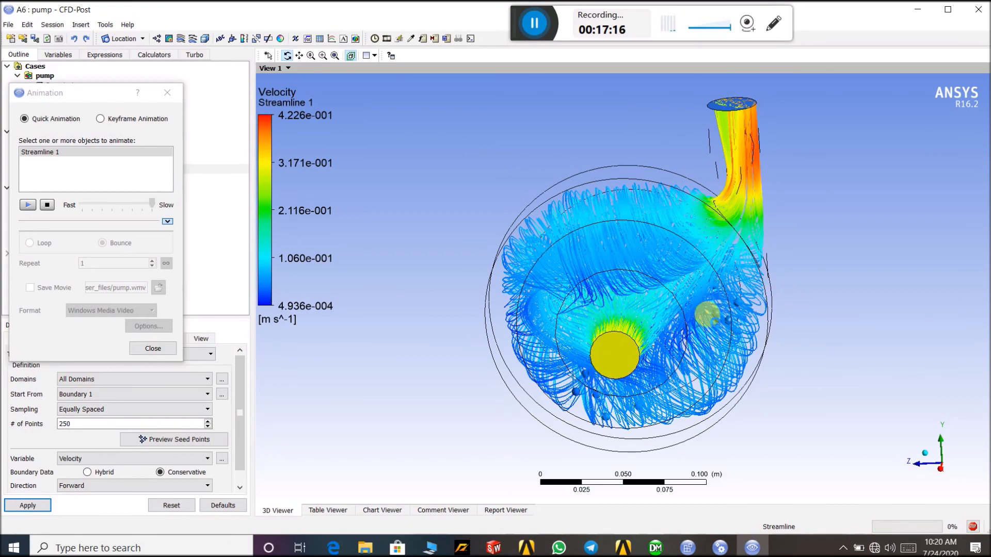
{"action": "scroll", "coordinate": [714, 321], "scroll_direction": "up", "scroll_amount": 3}
{"action": "left_click_drag", "start_coordinate": [714, 322], "coordinate": [572, 437]}
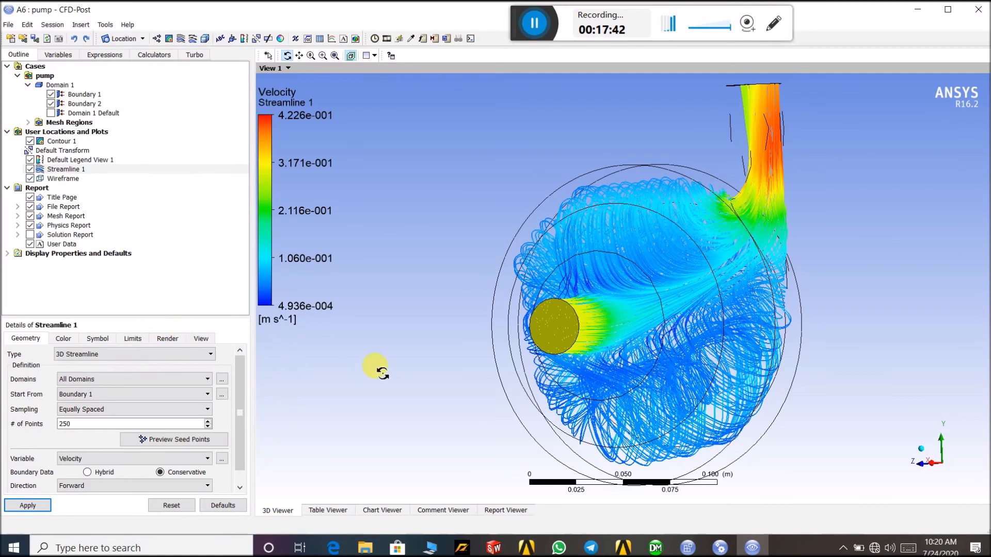
Step: Reopen the animation settings and change the overriding symbol to Fish3D
{"action": "left_click", "coordinate": [387, 40]}
{"action": "left_click", "coordinate": [165, 328]}
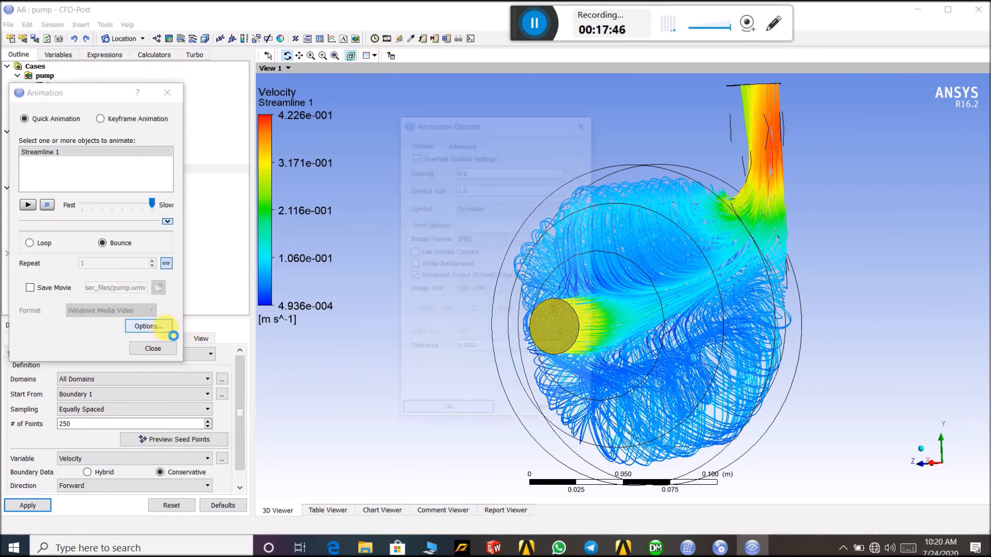
{"action": "left_click", "coordinate": [561, 207]}
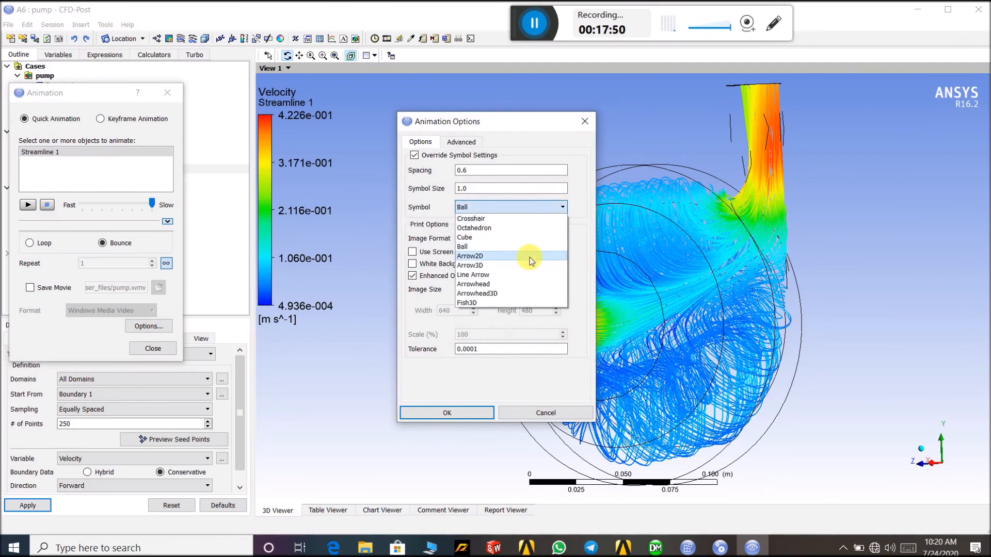
{"action": "left_click", "coordinate": [513, 303]}
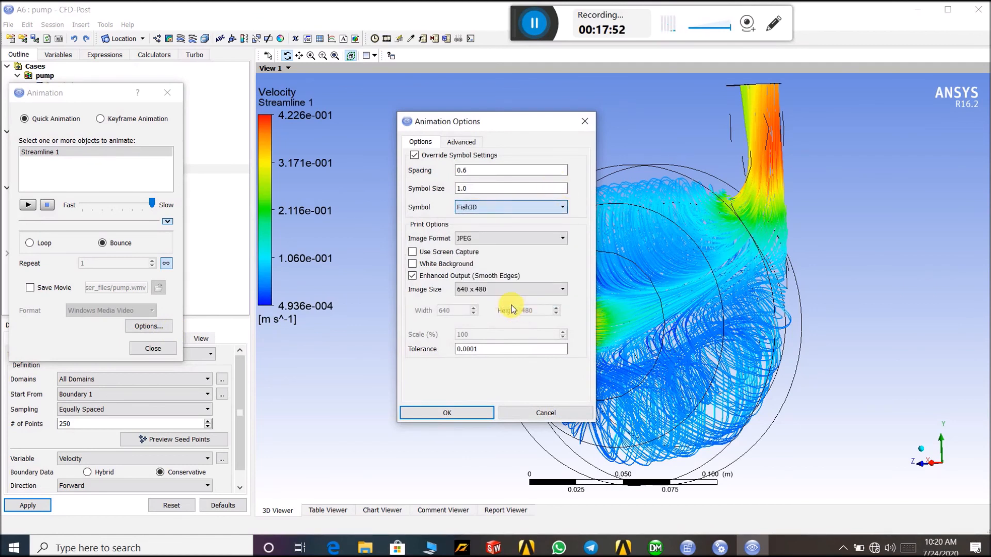
{"action": "left_click", "coordinate": [453, 417]}
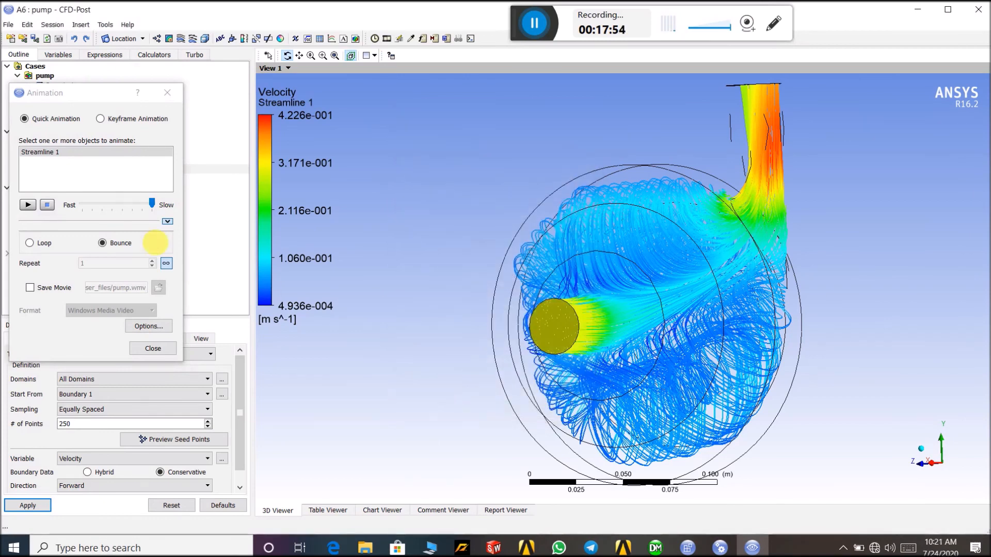
Step: Play the Fish3D streamline animation, examine it close up and from another angle, and stop it
{"action": "left_click", "coordinate": [29, 205]}
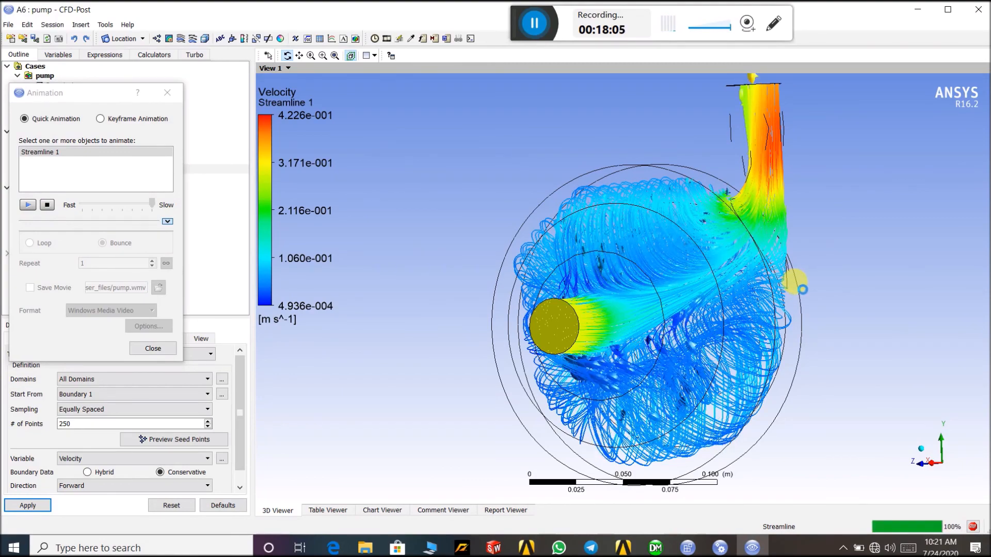
{"action": "scroll", "coordinate": [663, 298], "scroll_direction": "up", "scroll_amount": 5}
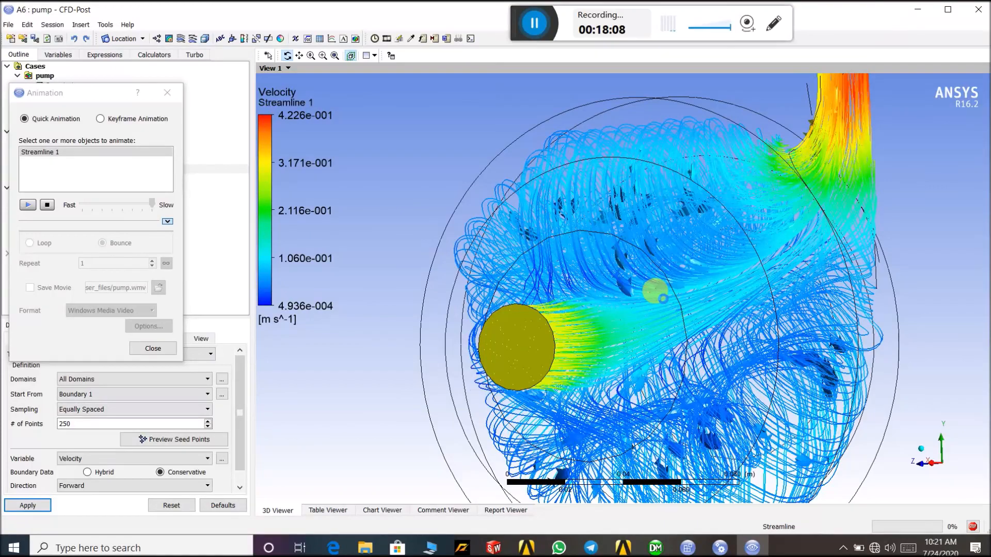
{"action": "scroll", "coordinate": [660, 298], "scroll_direction": "down", "scroll_amount": 2}
{"action": "scroll", "coordinate": [663, 298], "scroll_direction": "down", "scroll_amount": 3}
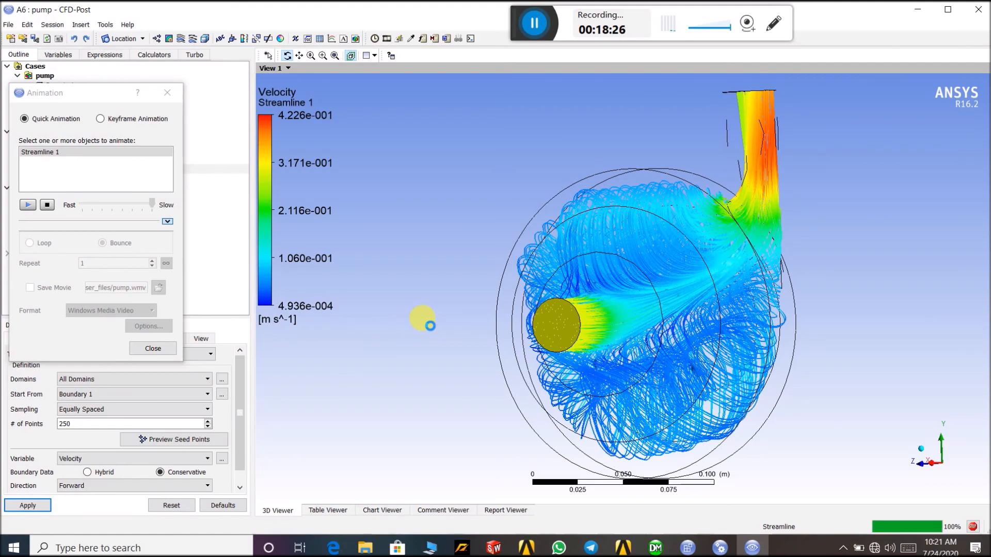
{"action": "left_click_drag", "start_coordinate": [382, 326], "coordinate": [473, 320]}
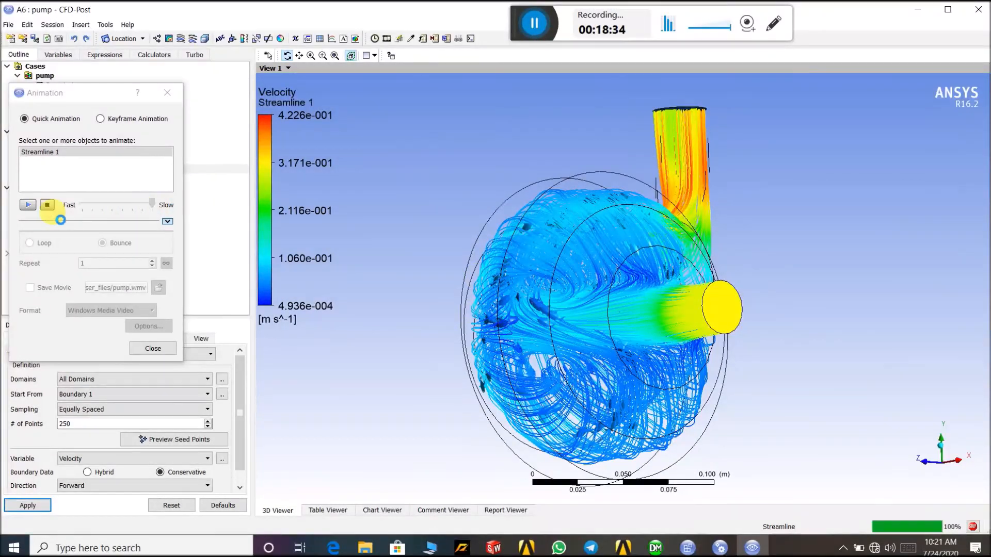
{"action": "left_click", "coordinate": [47, 205]}
Step: Set the animation to a faster, mid-range speed, replay it while turning the pump around, and stop it
{"action": "left_click_drag", "start_coordinate": [154, 204], "coordinate": [142, 205]}
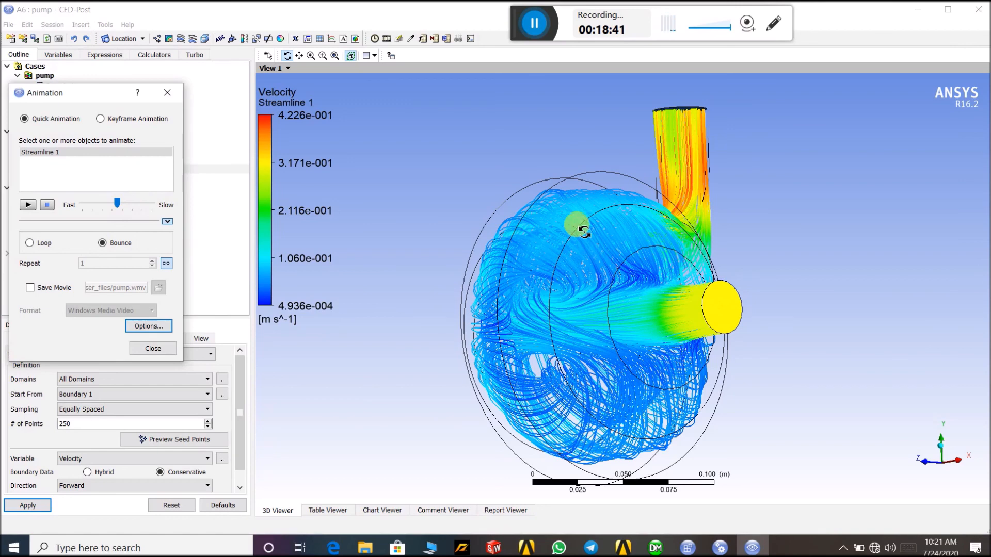
{"action": "left_click", "coordinate": [27, 205]}
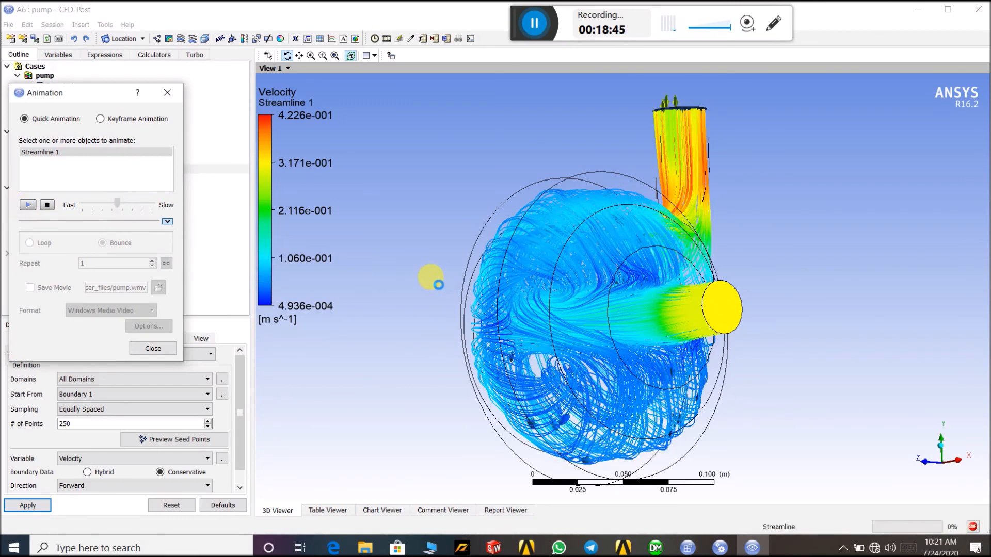
{"action": "left_click_drag", "start_coordinate": [440, 285], "coordinate": [601, 285]}
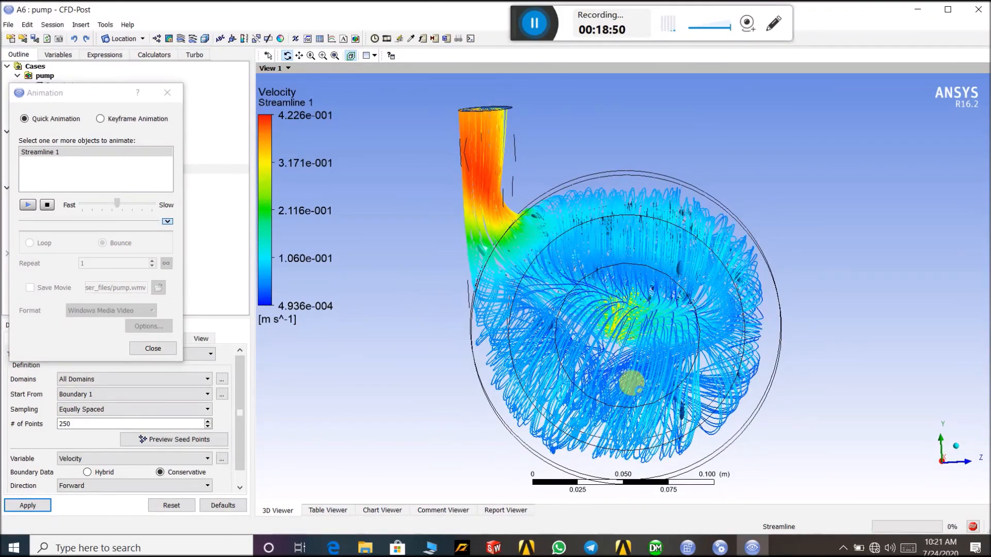
{"action": "left_click", "coordinate": [47, 205]}
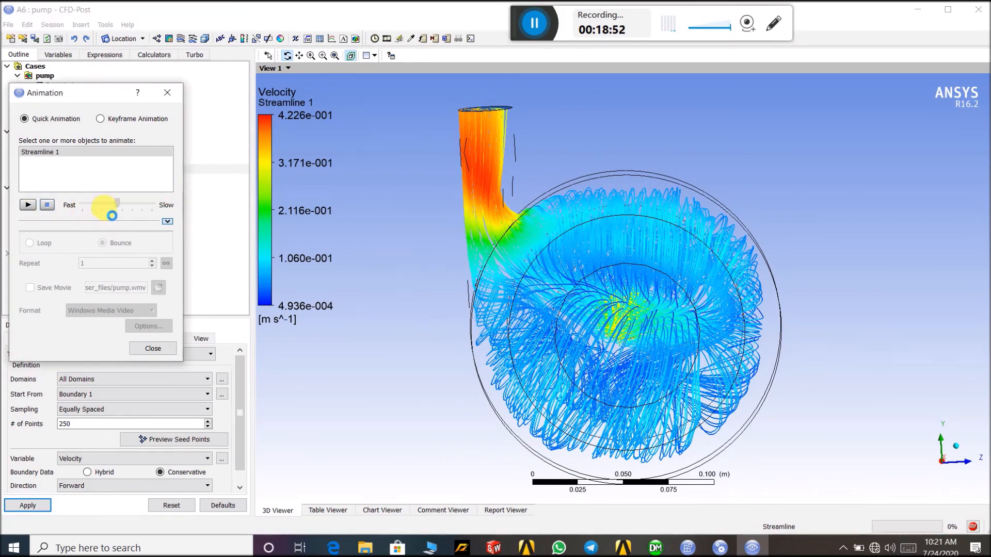
Step: Set the animation to the slowest speed and replay it while turning the pump to face its inlet
{"action": "left_click", "coordinate": [27, 205]}
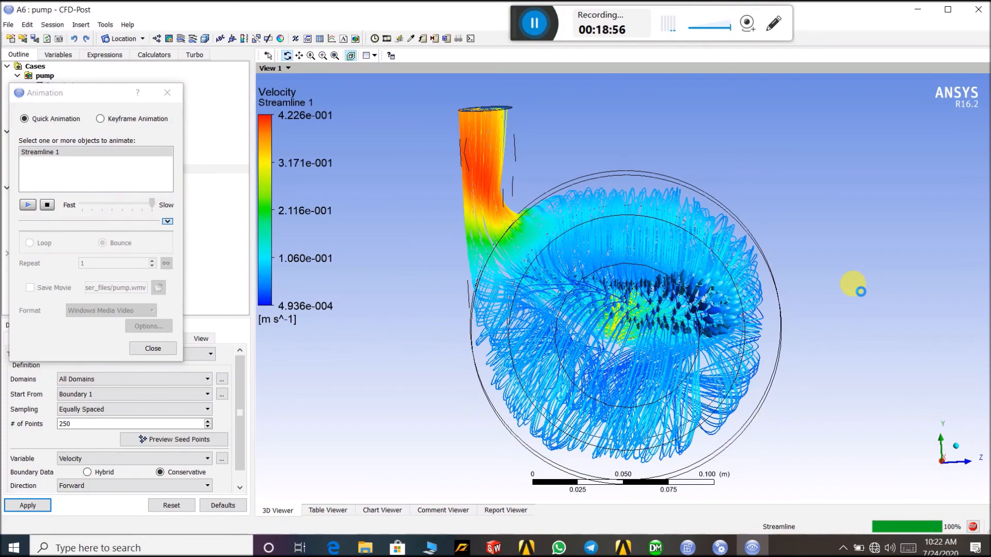
{"action": "left_click_drag", "start_coordinate": [851, 290], "coordinate": [637, 306]}
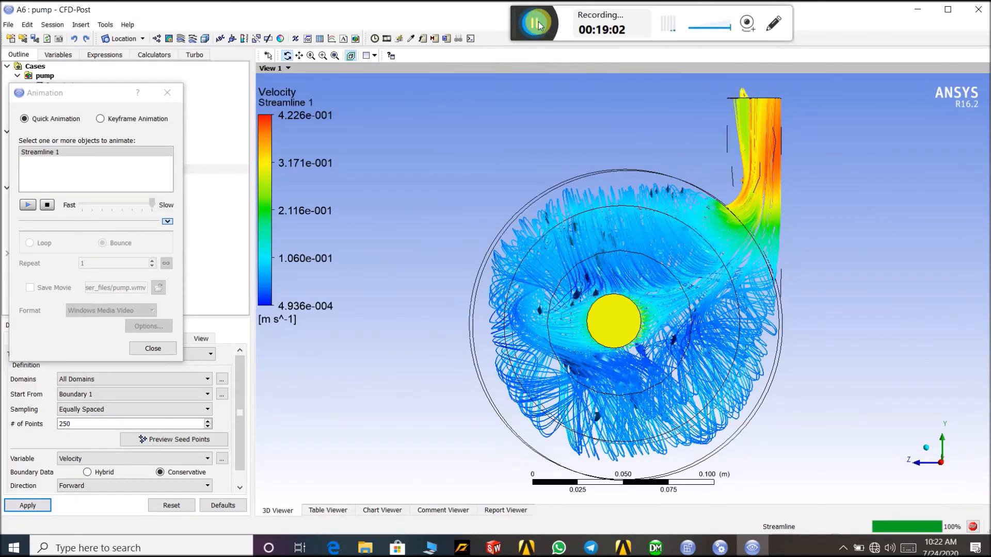